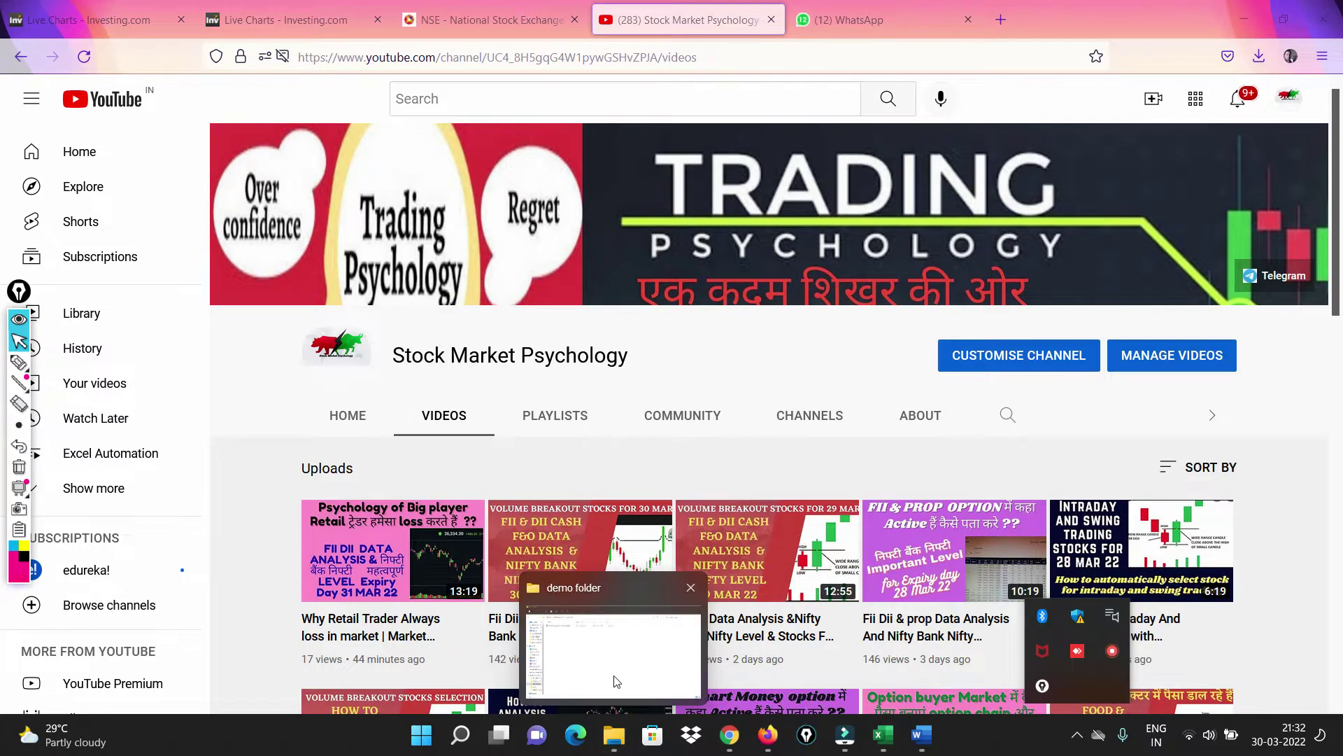
Open STOCK SELECTION AND ANALYSIS(5) from the demo folder, connecting to its web content
click(614, 677)
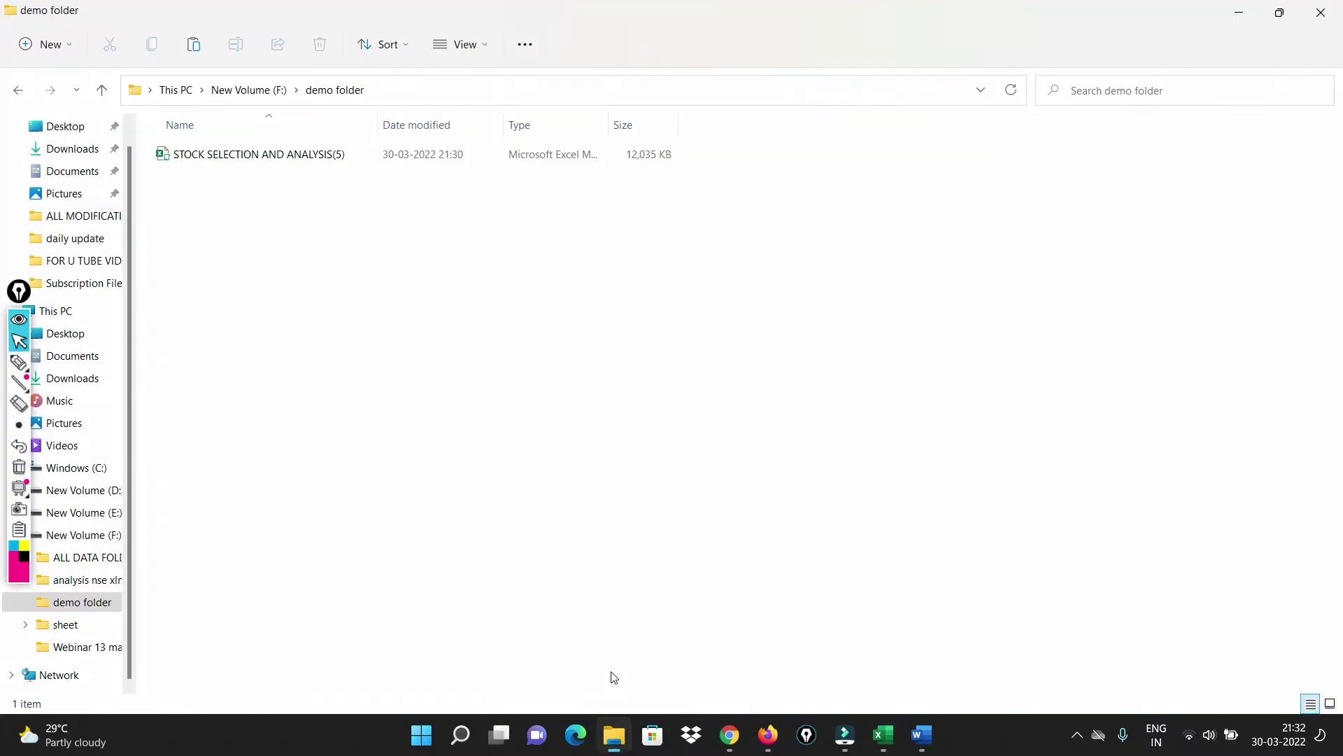
double_click(257, 160)
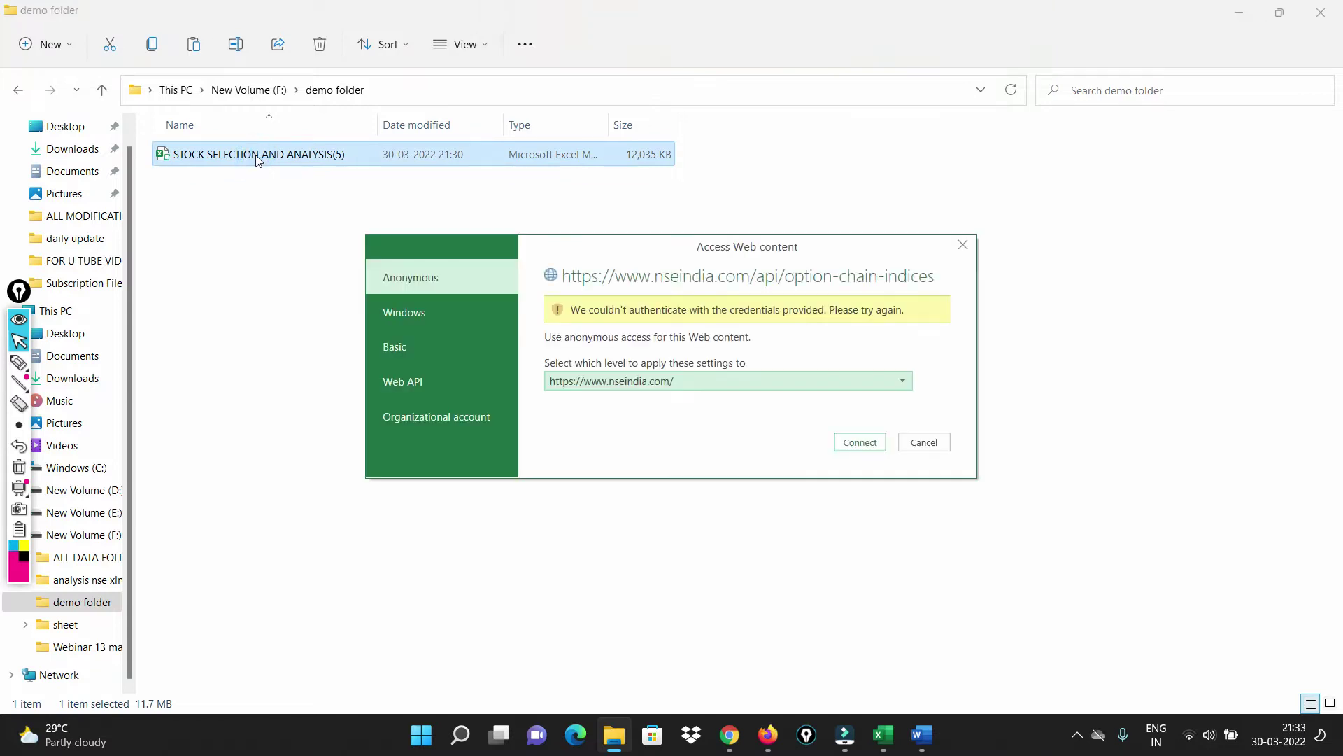
click(861, 446)
mouse_move(883, 734)
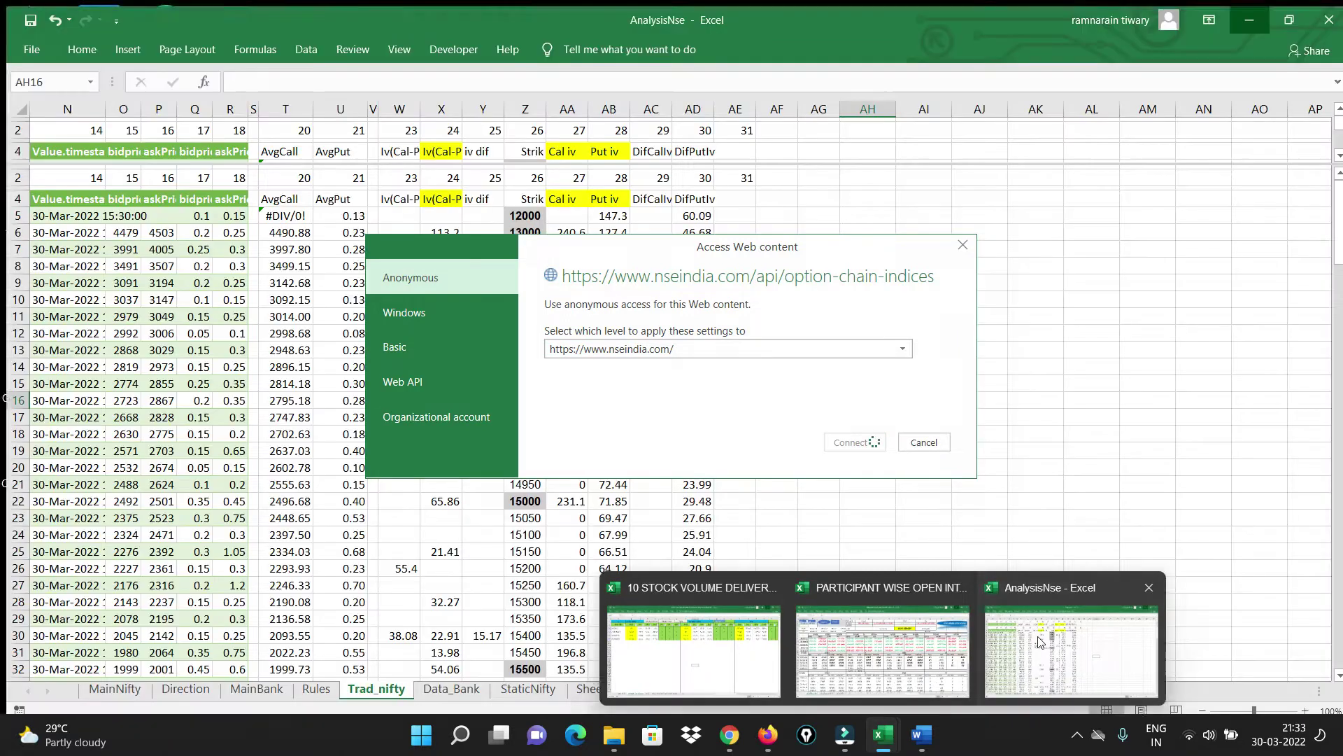
click(1071, 650)
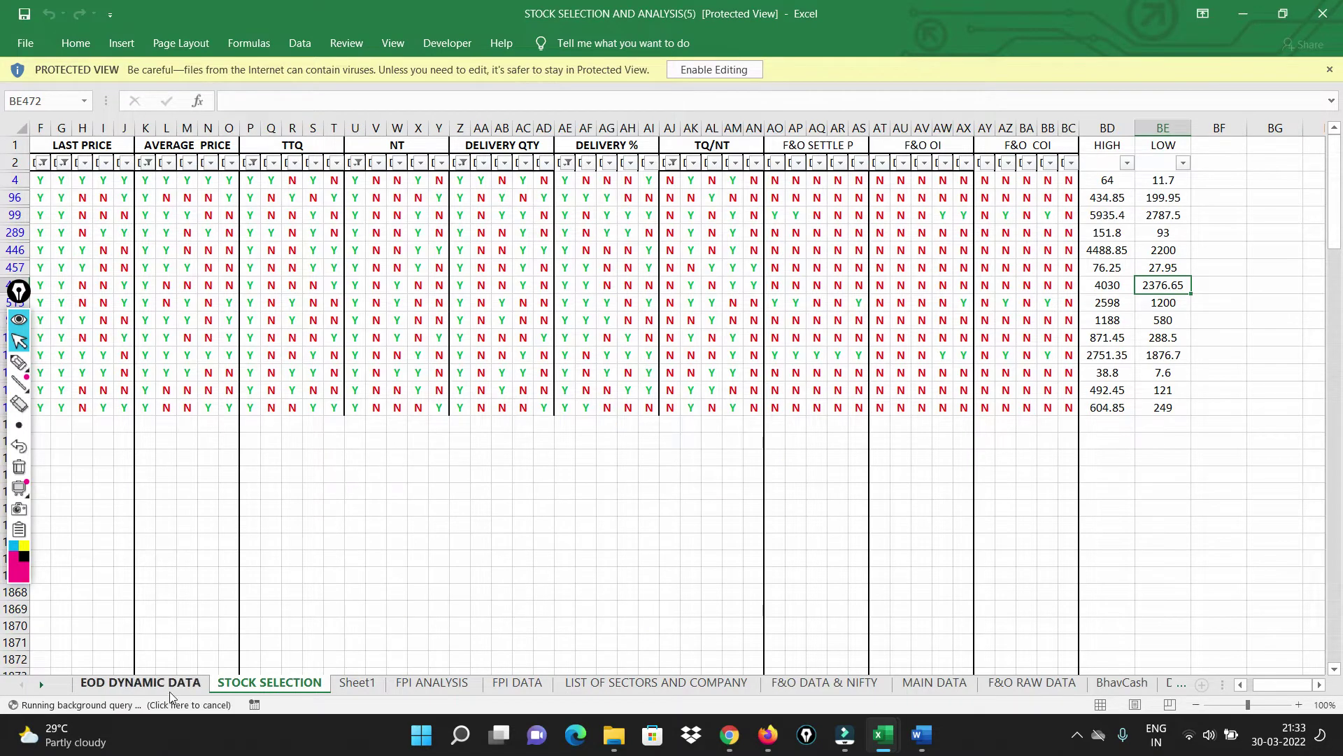
Switch to the EOD DYNAMIC DATA sheet, enable editing, and select the K1 selector cell
click(145, 684)
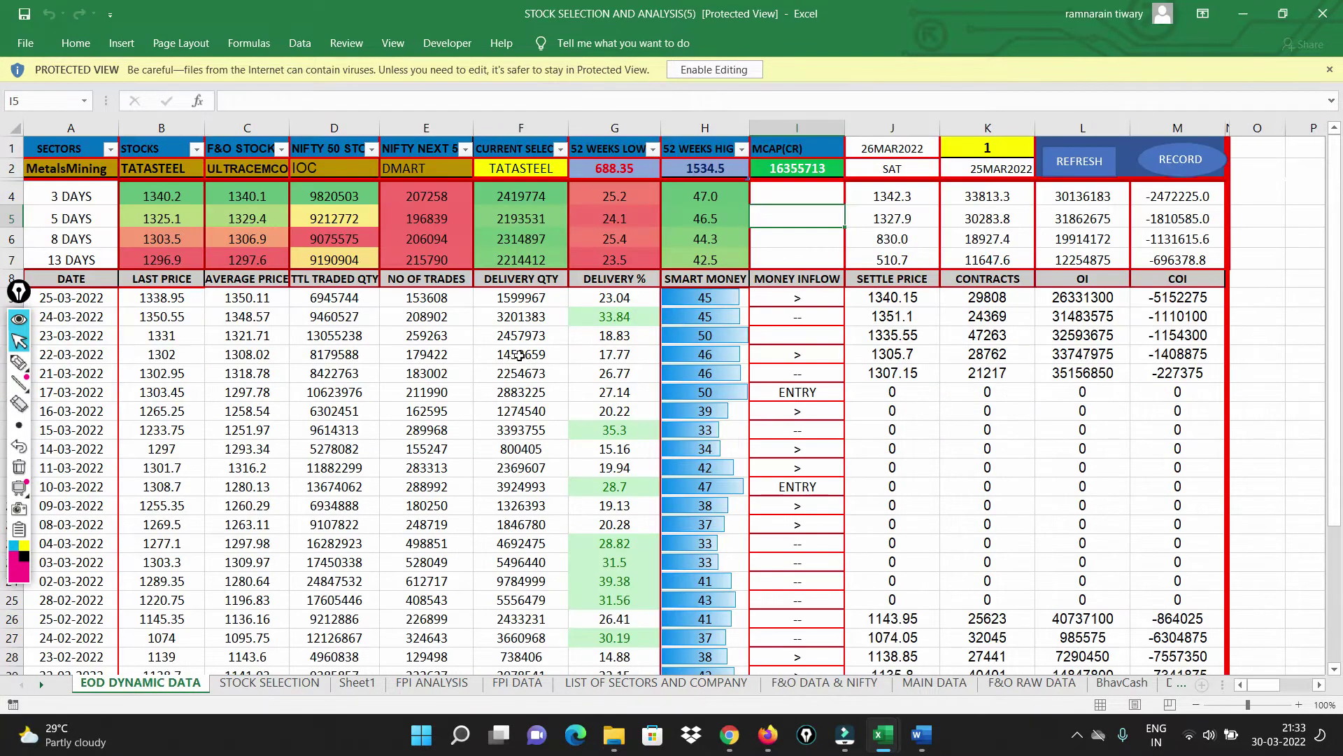
click(699, 71)
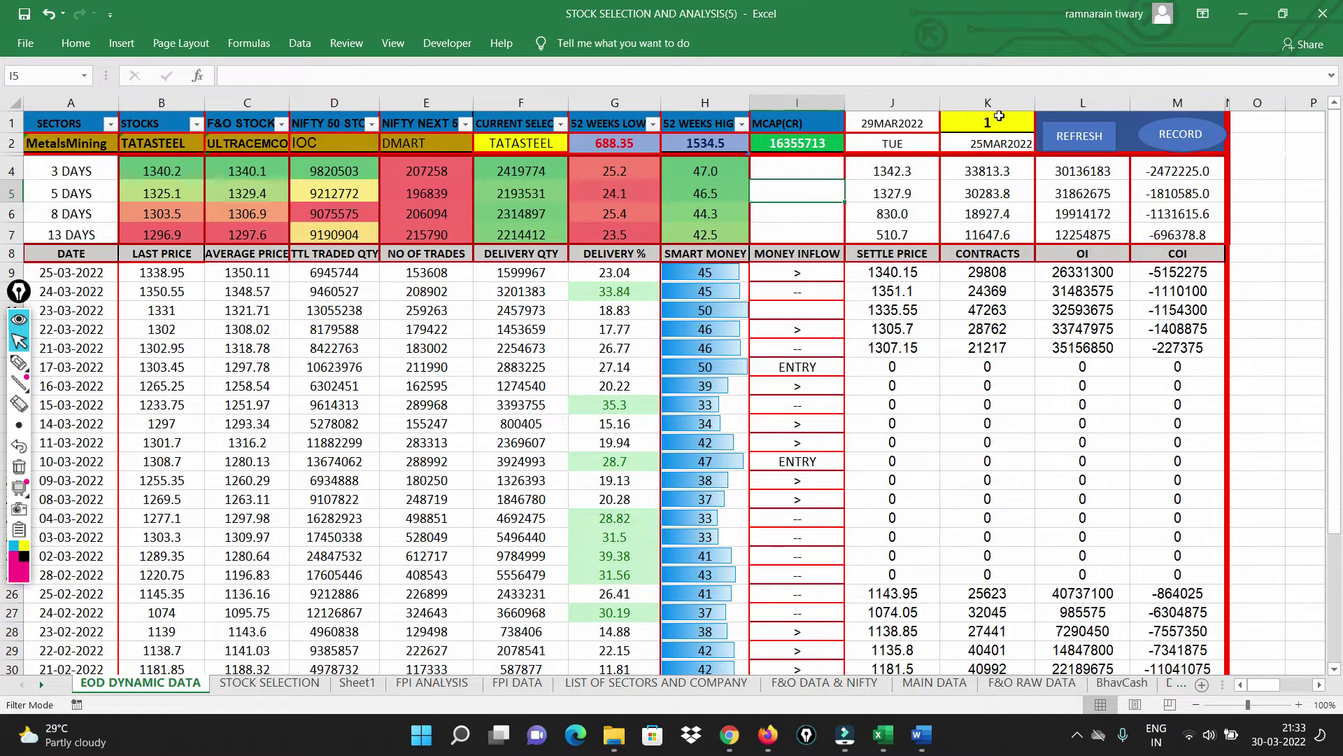
click(996, 122)
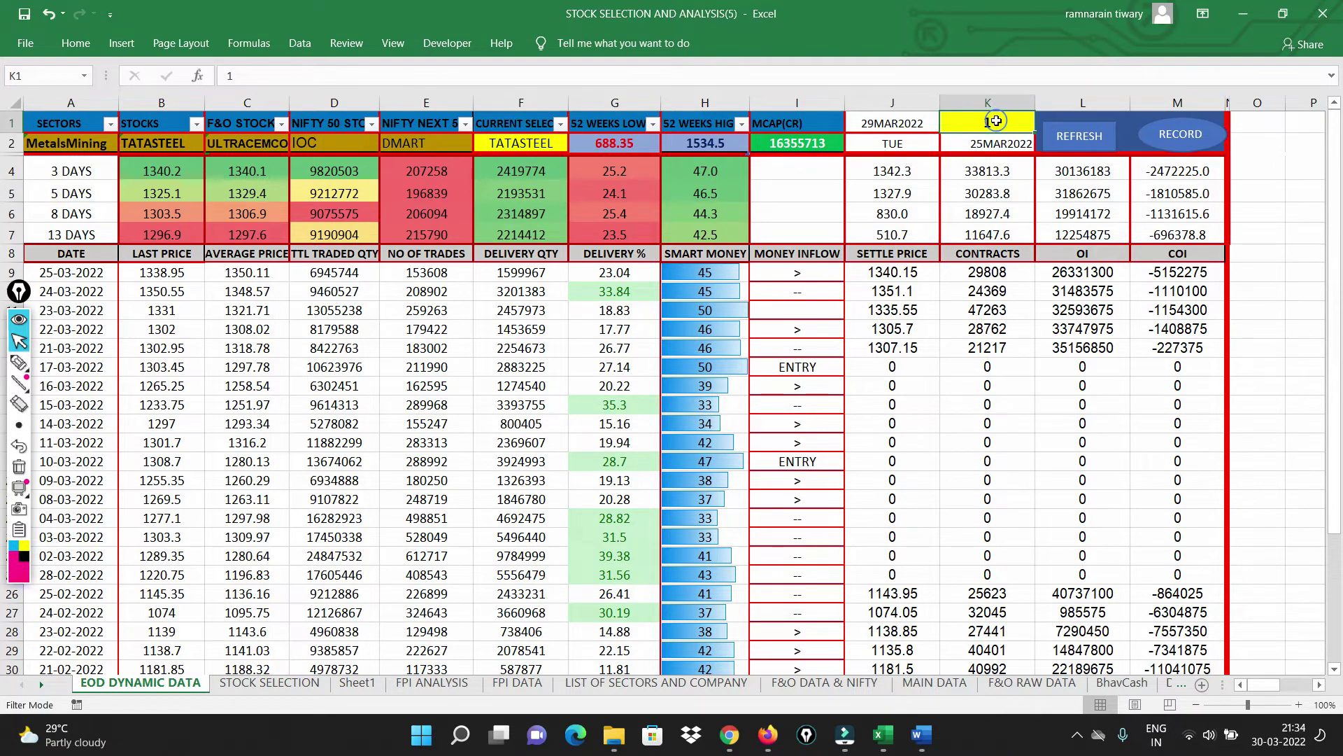
Change the K1 selector from 1 to 2 (28MAR2022 MON) and start a confirmed data refresh
double_click(996, 121)
key(BackSpace)
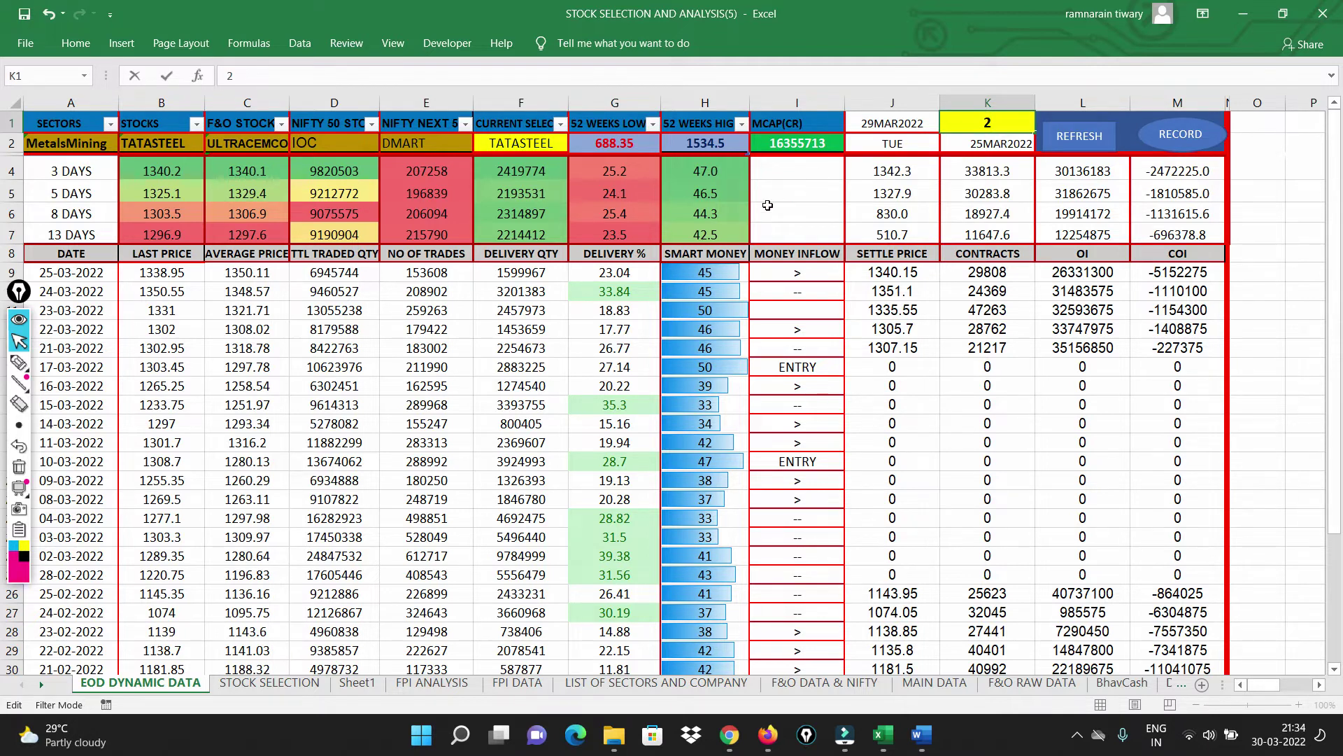
click(768, 205)
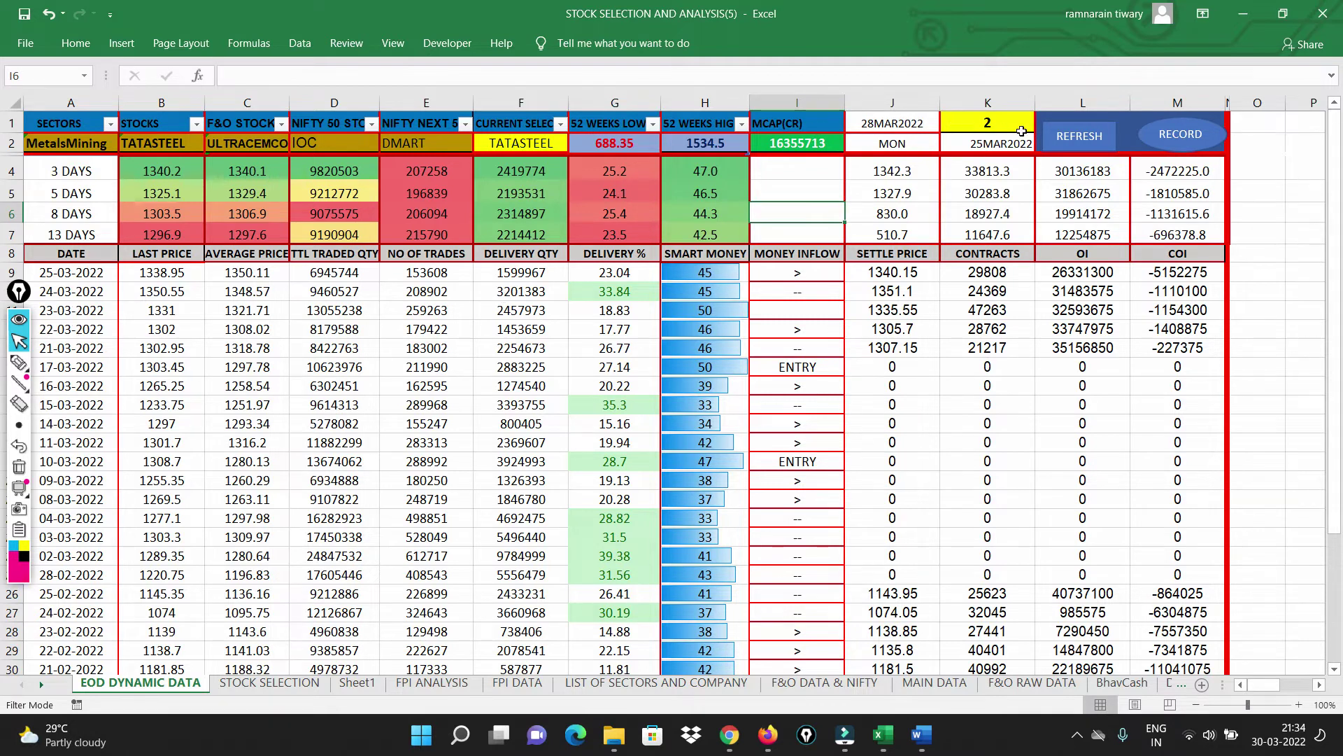
click(1063, 140)
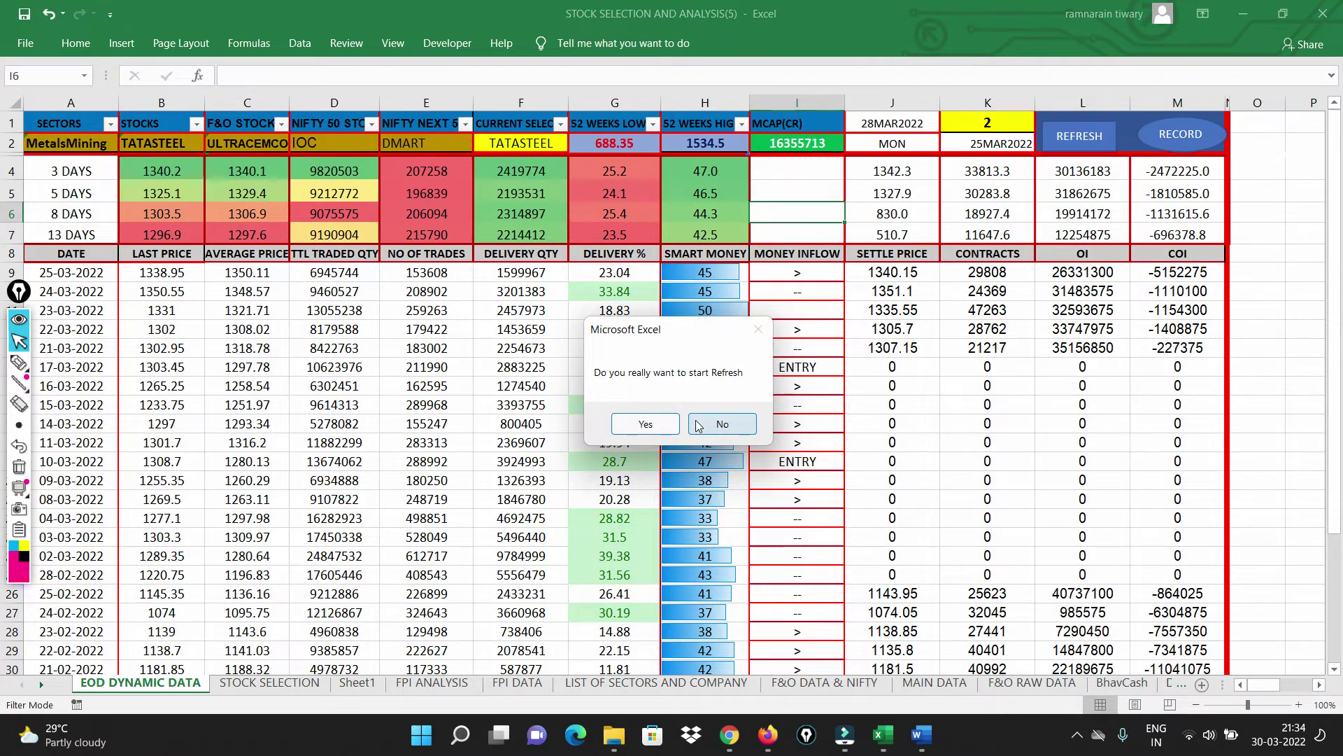
click(631, 430)
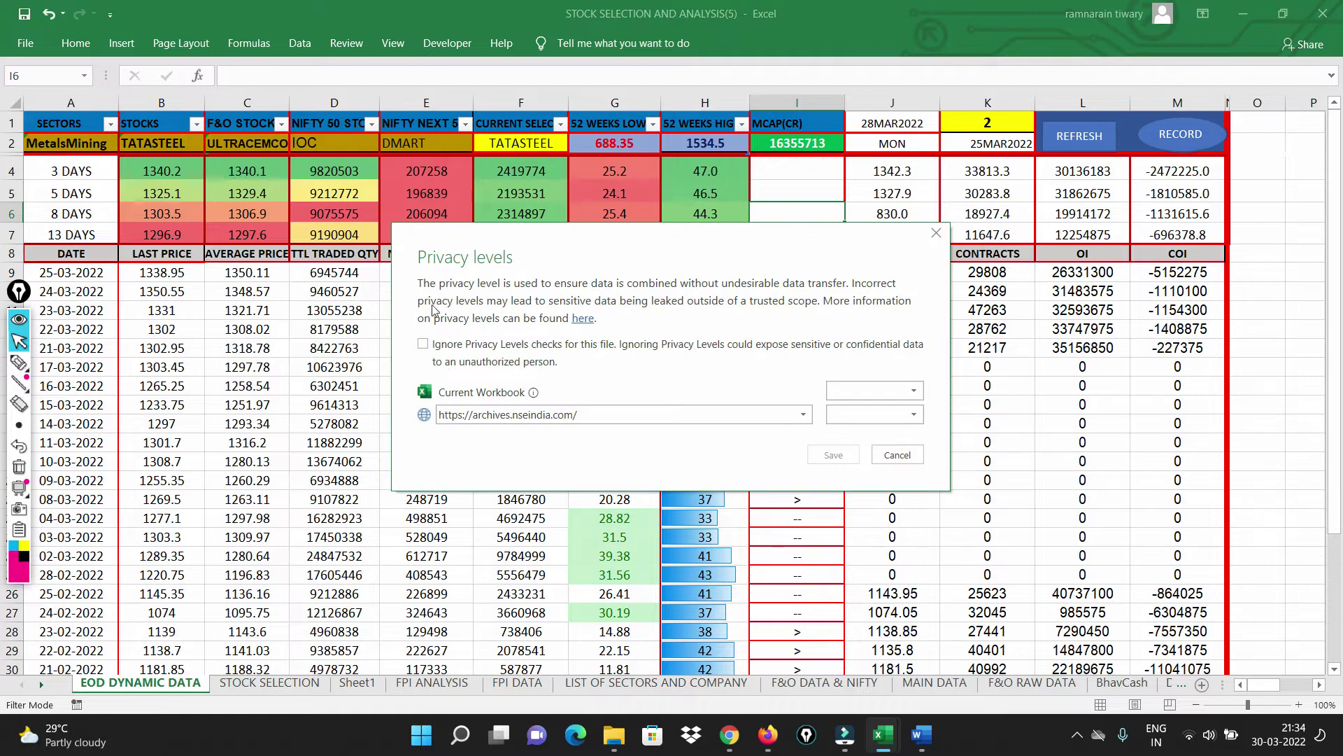
Ignore privacy levels and save so the refresh completes (52-week low 625, high 1173)
click(423, 345)
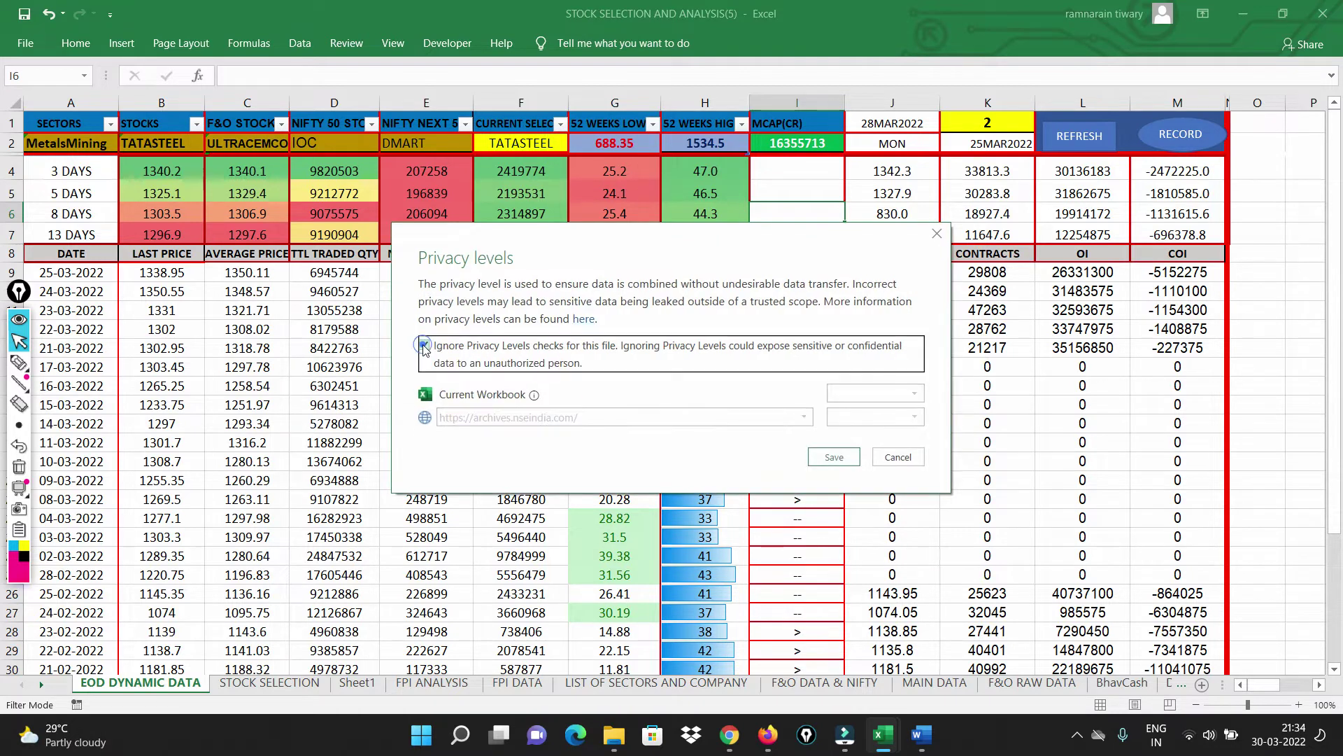
click(824, 458)
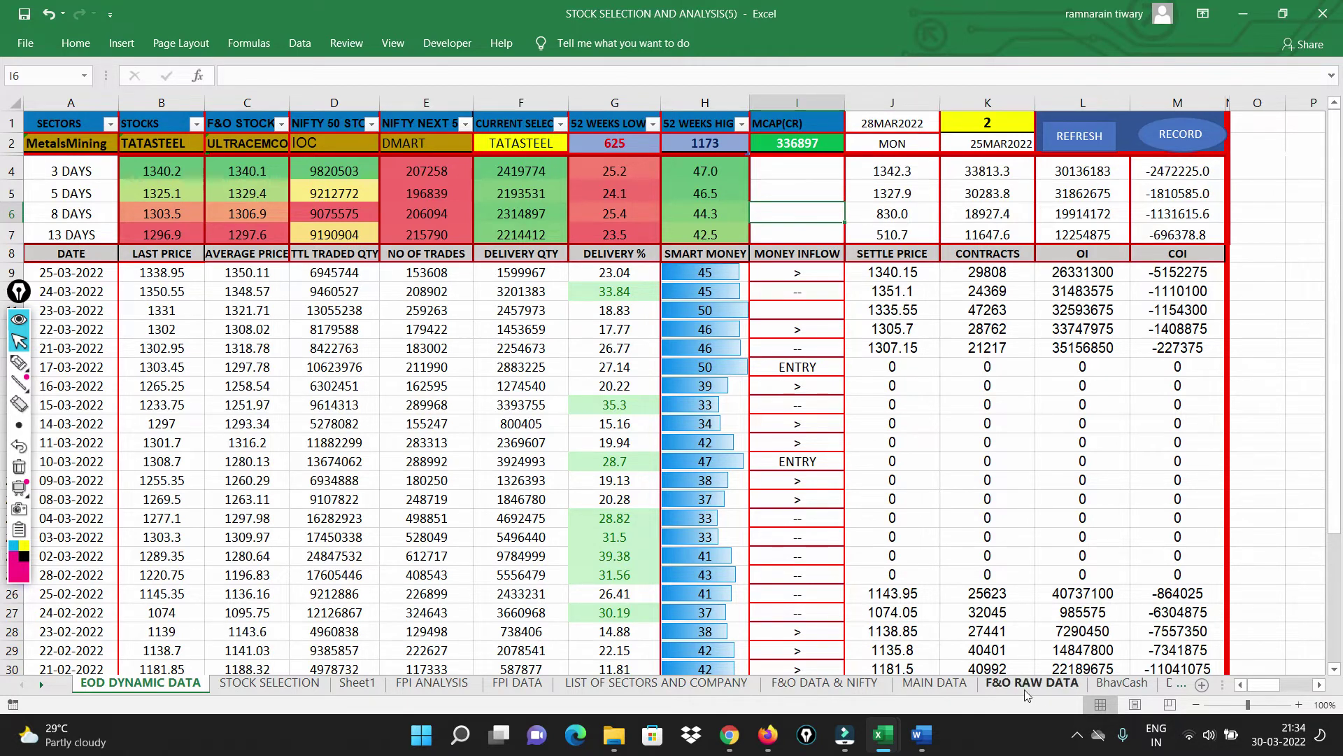
click(1119, 683)
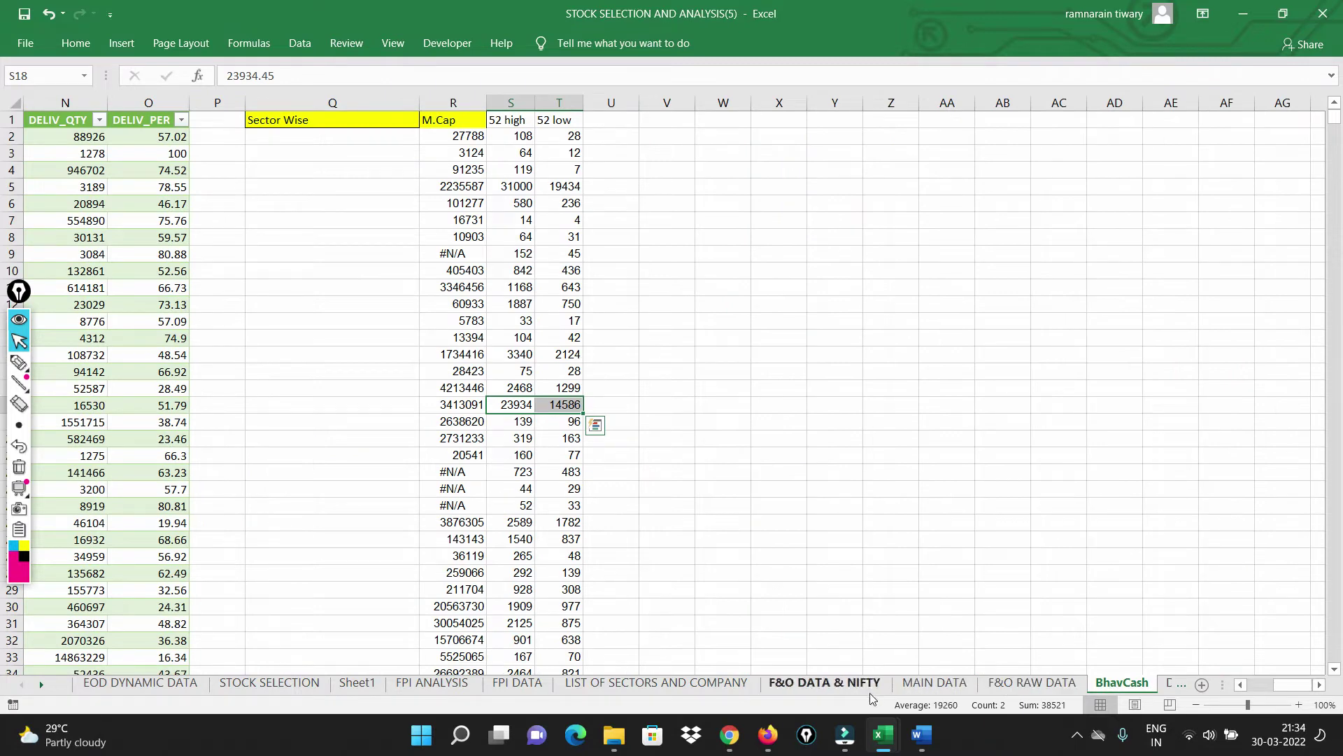
drag(1293, 684, 1217, 692)
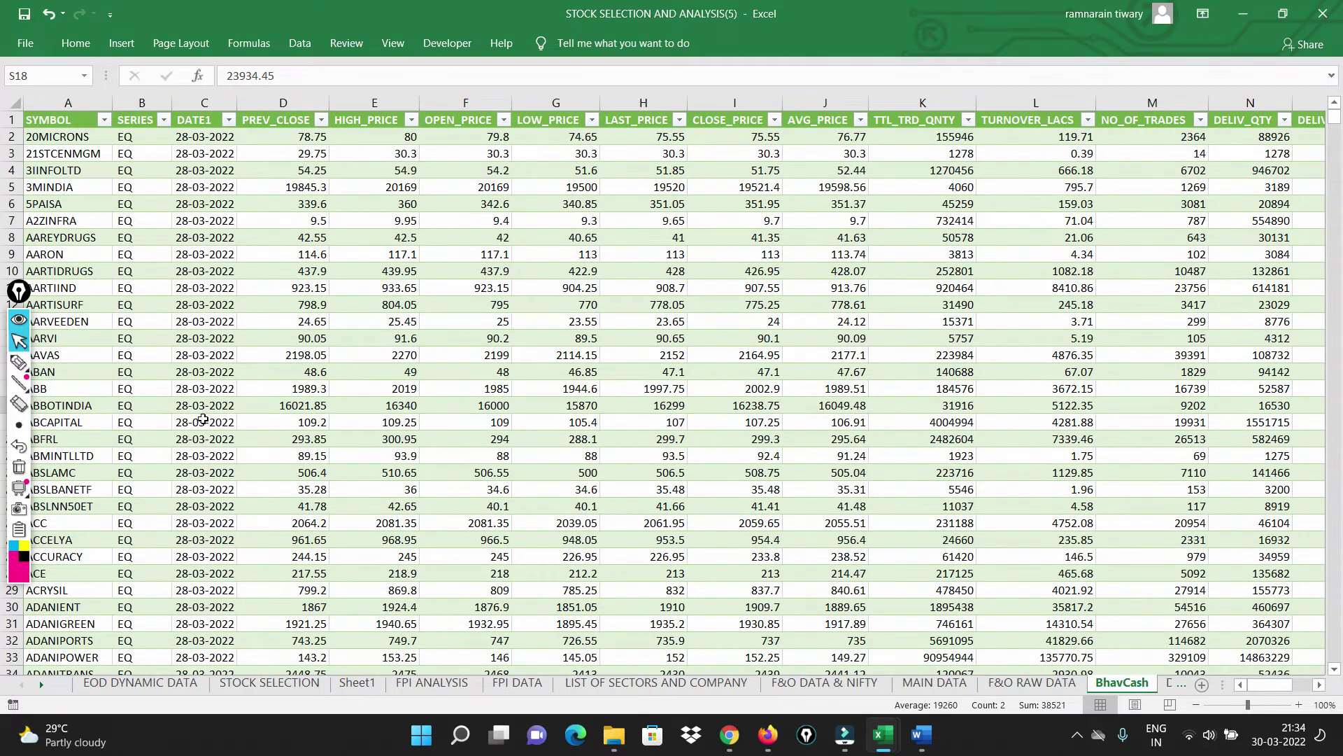
click(1025, 684)
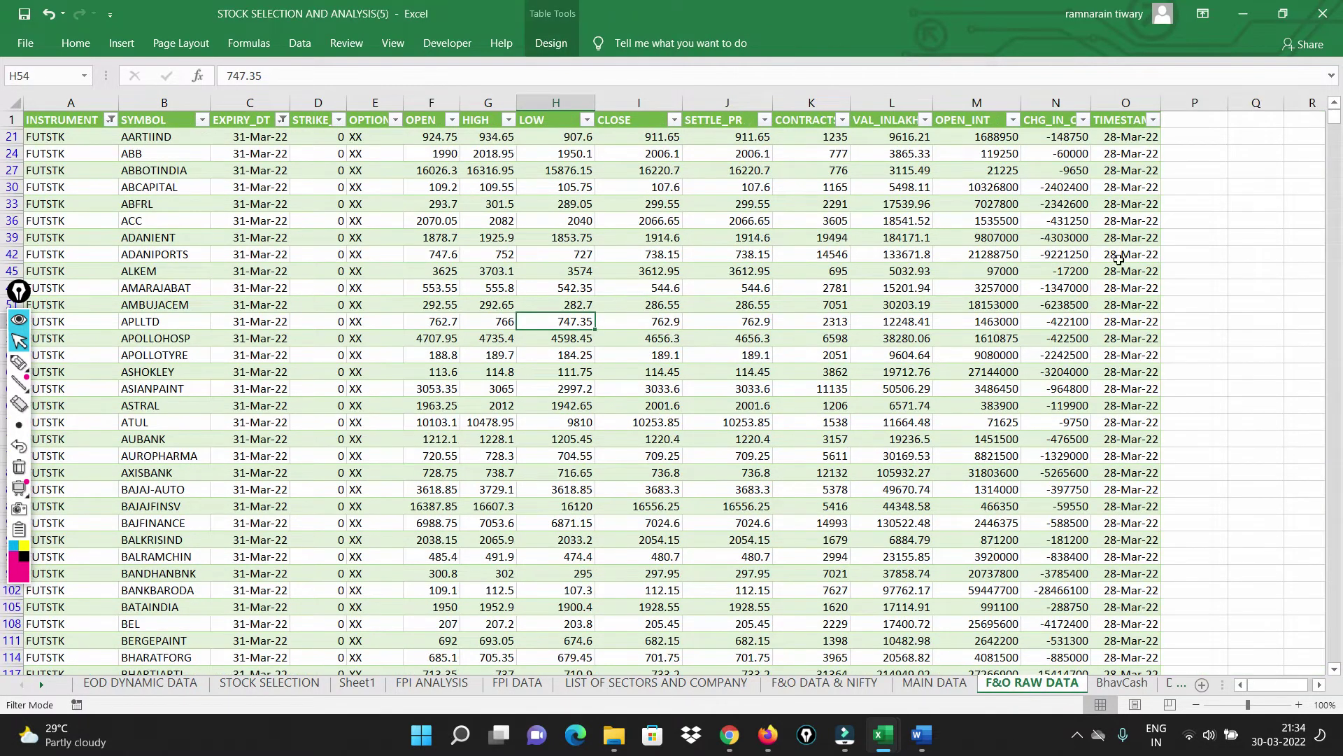
click(90, 684)
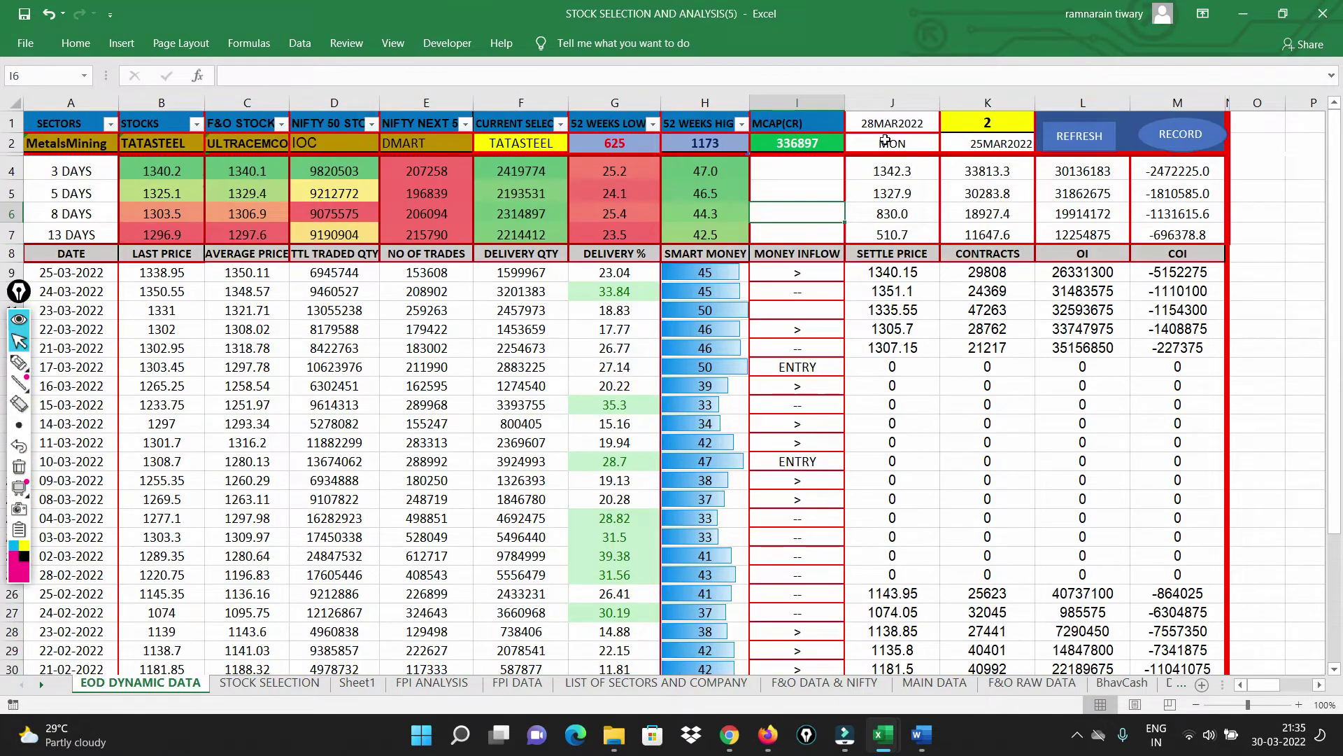
Set the K1 selector back to 1 (29MAR2022 TUE) and start a confirmed data refresh
click(996, 121)
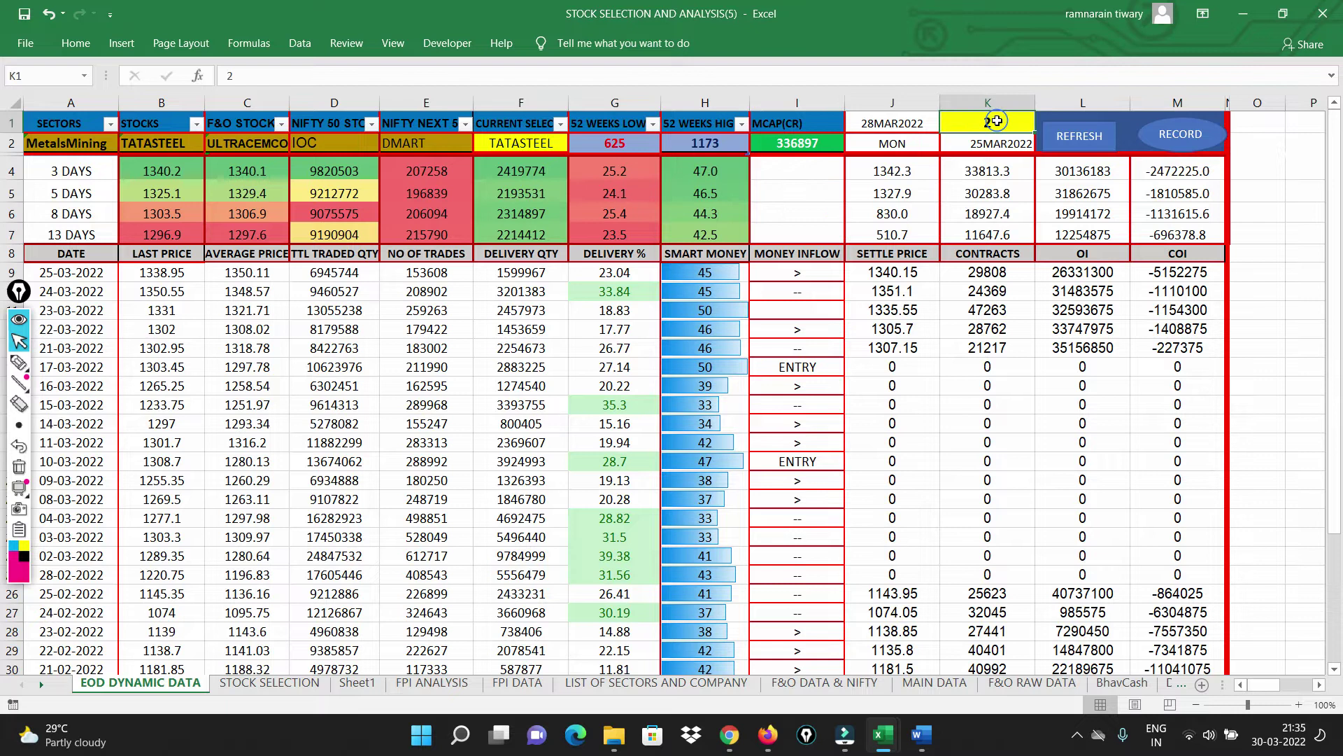
double_click(995, 121)
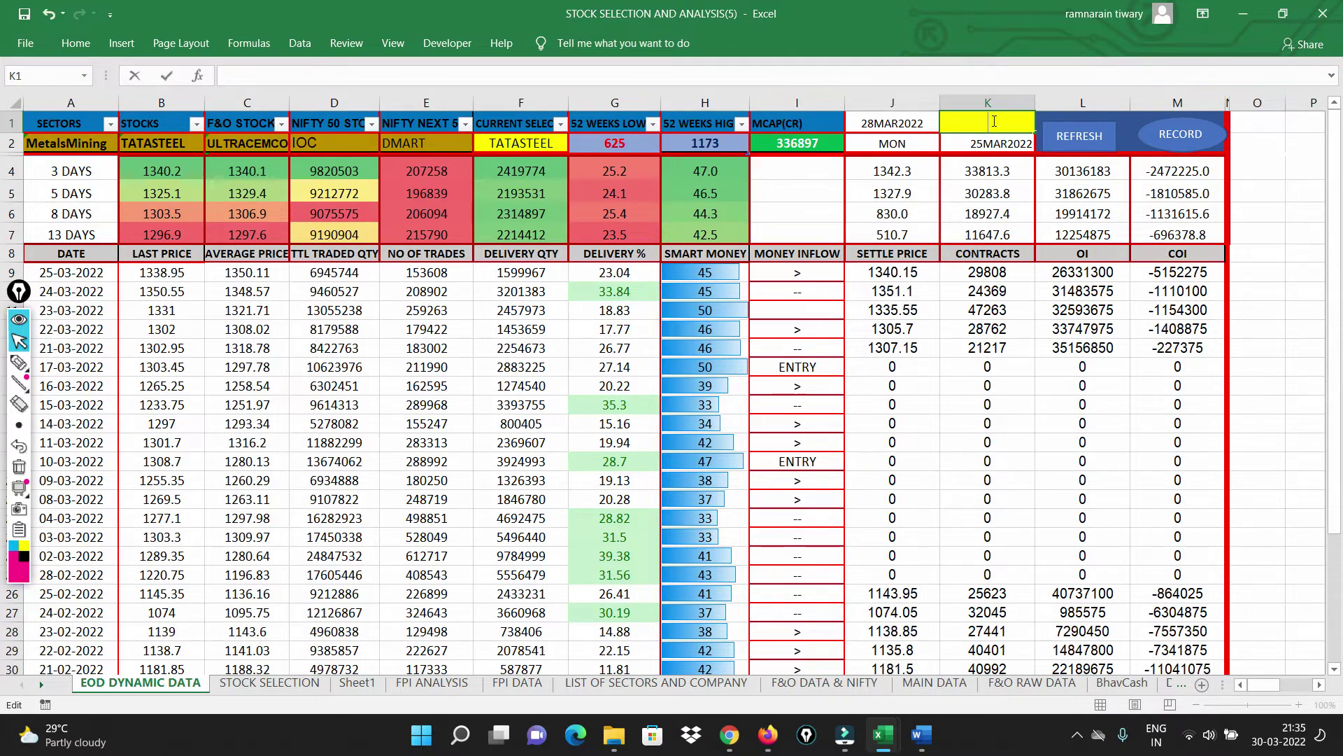
text(1)
click(809, 204)
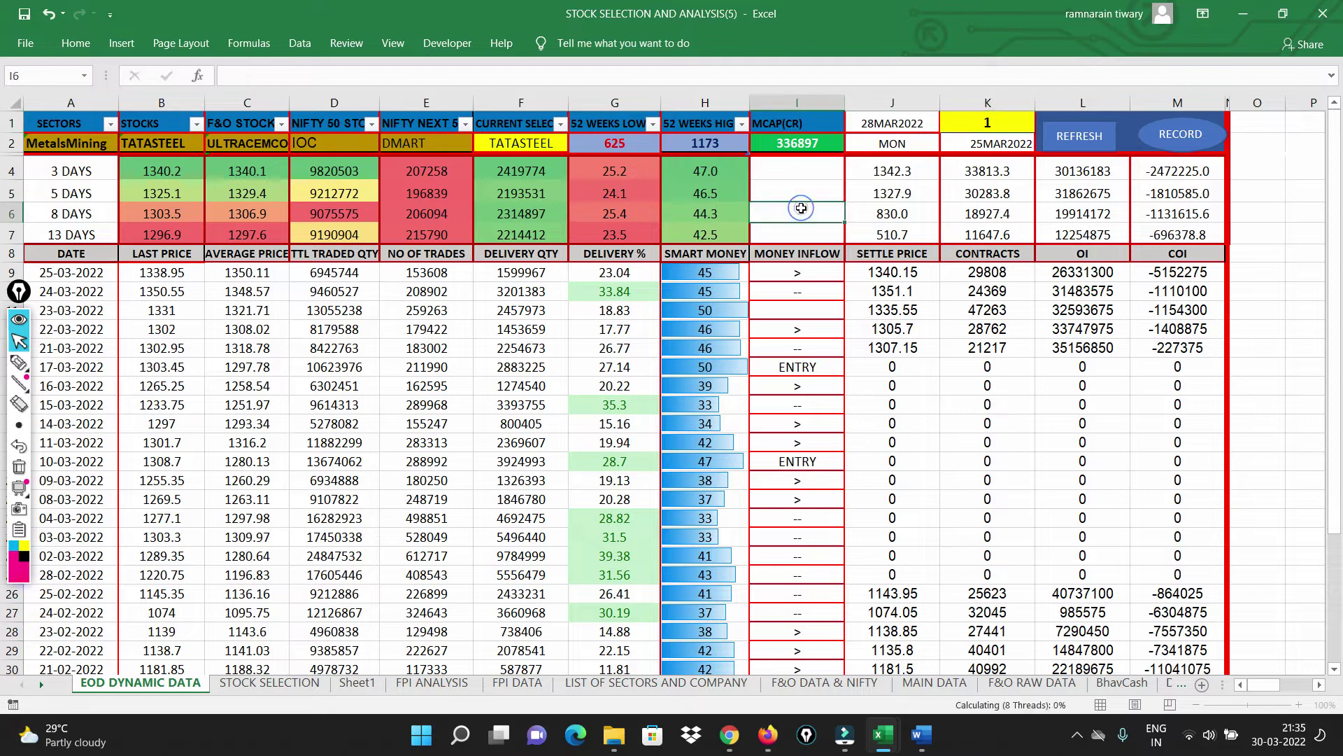
click(1071, 132)
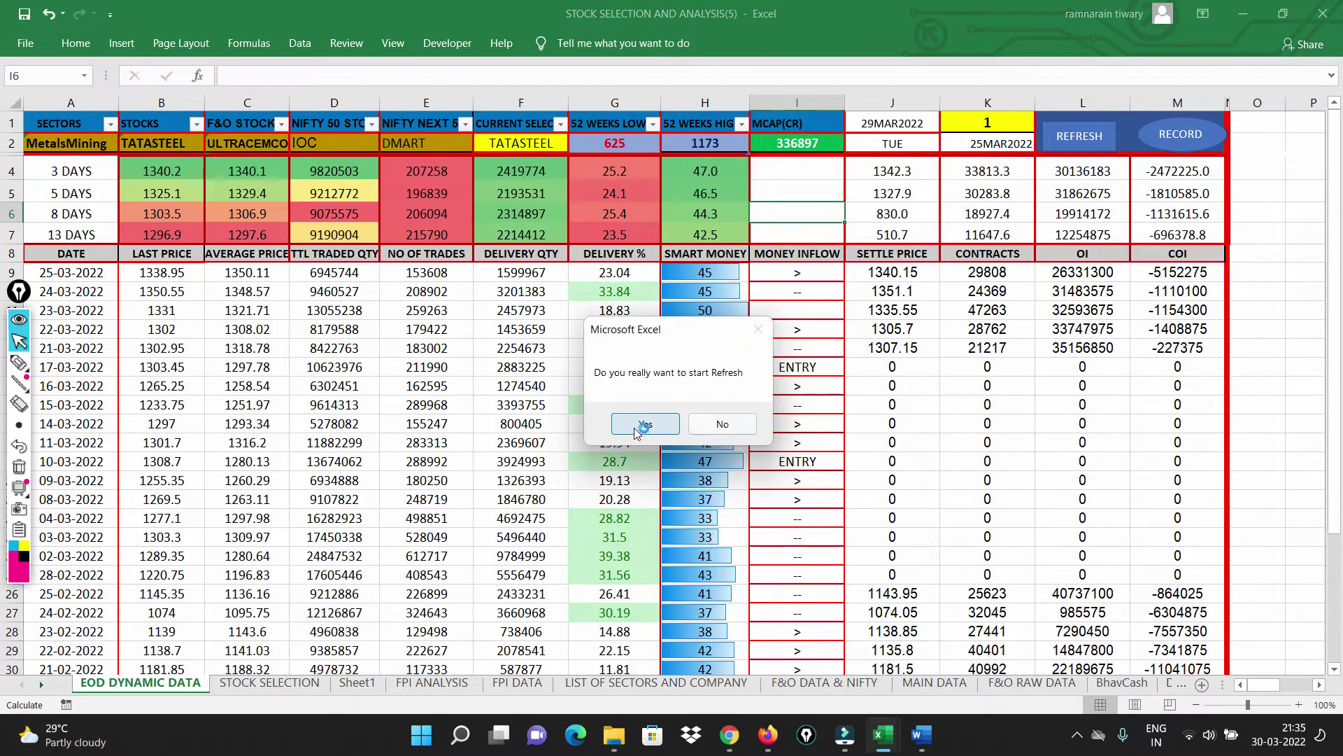
click(638, 427)
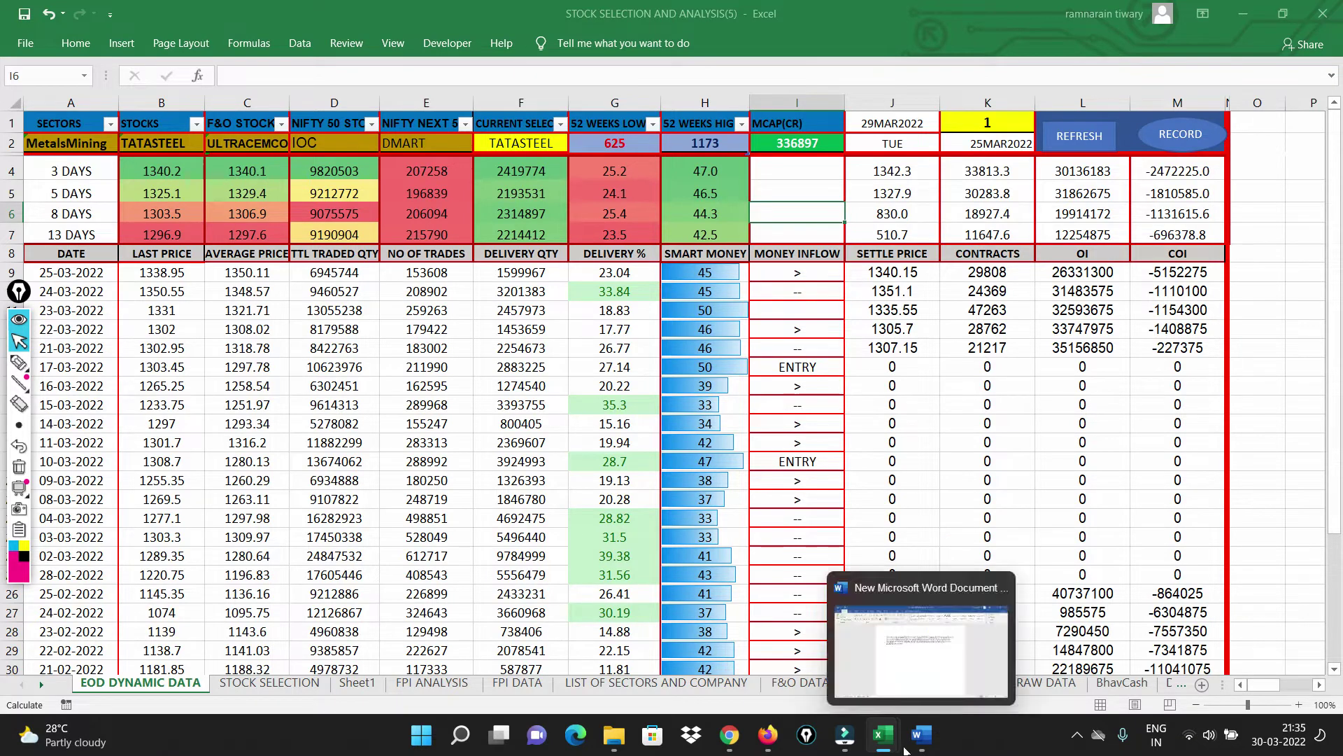
mouse_move(883, 734)
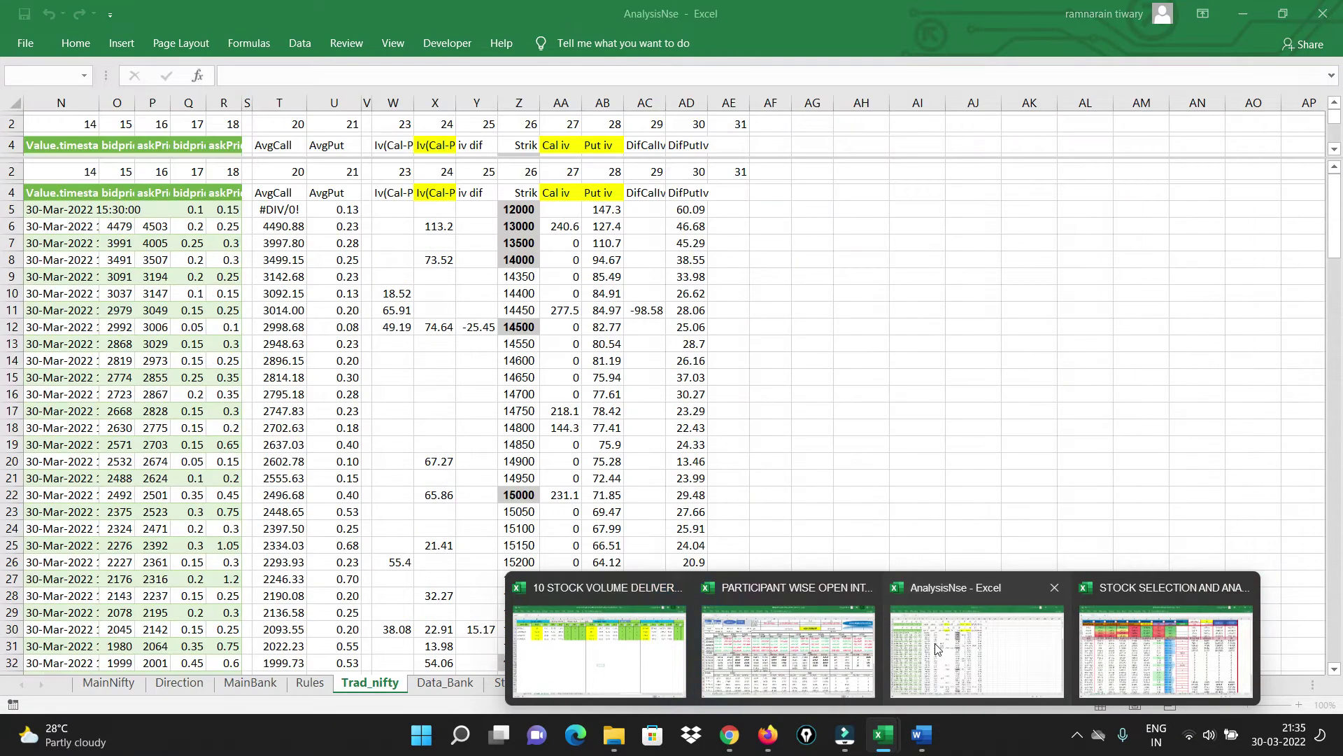
Close the AnalysisNse workbook without saving, cancelling its pending refresh
click(936, 649)
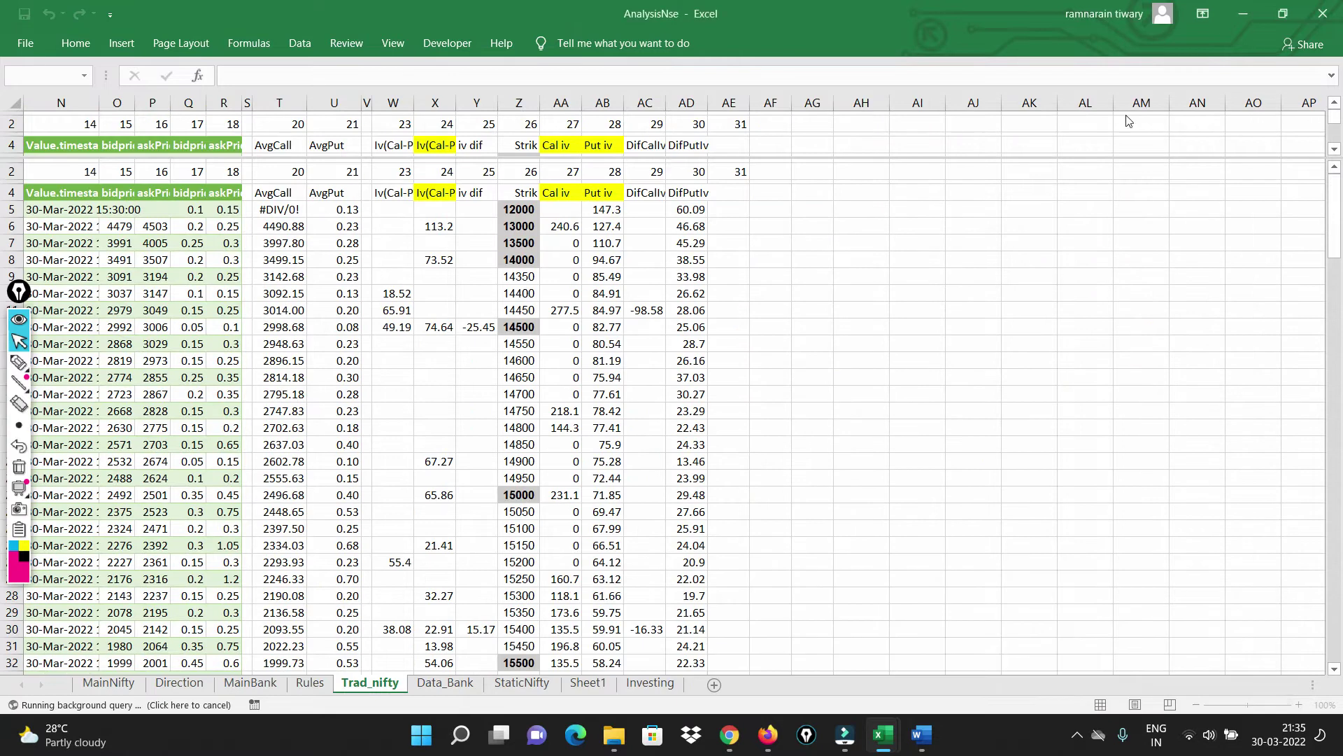
click(861, 394)
click(1327, 23)
click(641, 414)
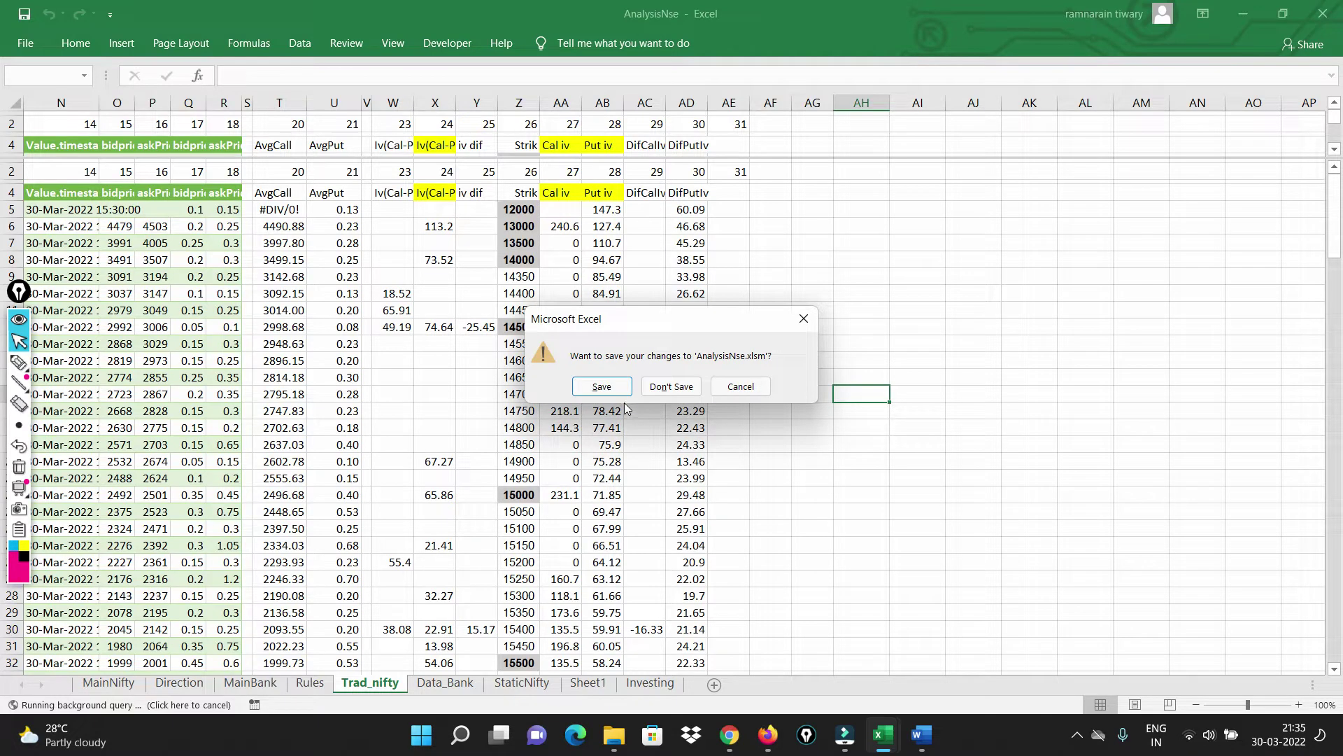
click(647, 386)
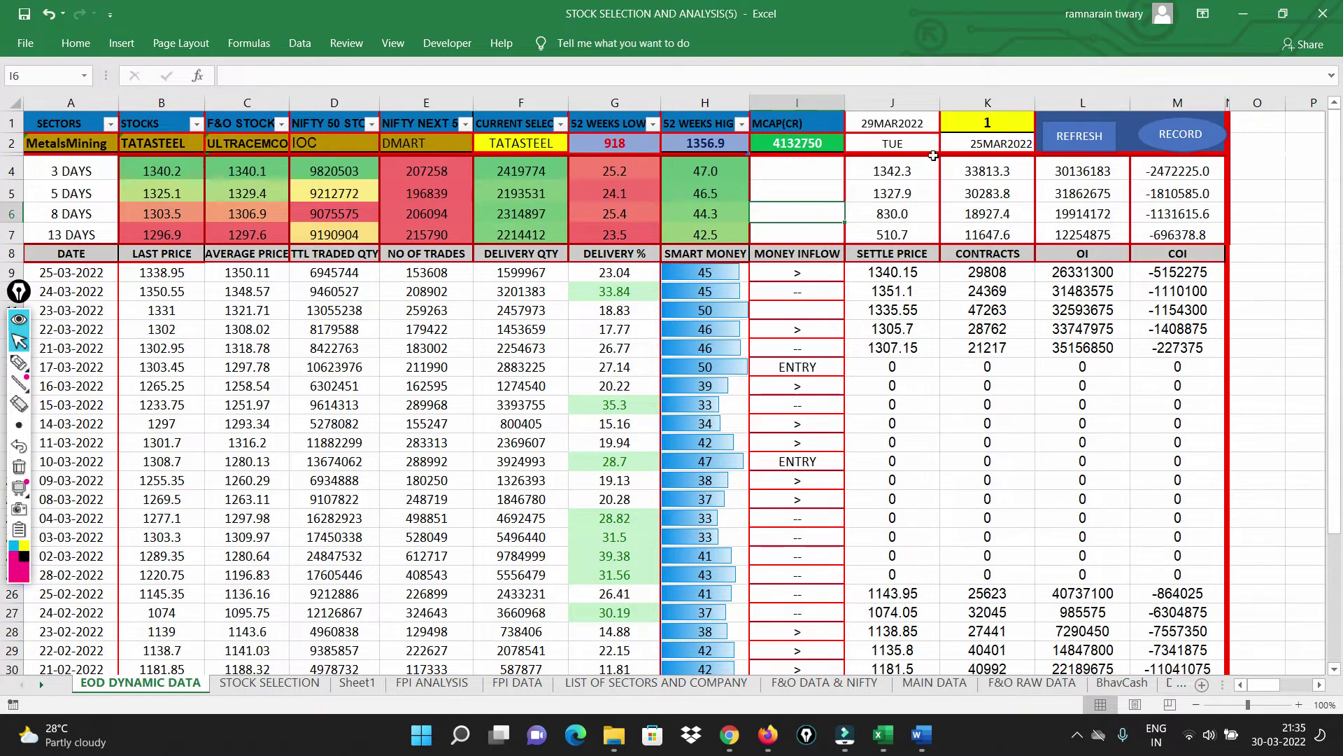
click(1105, 688)
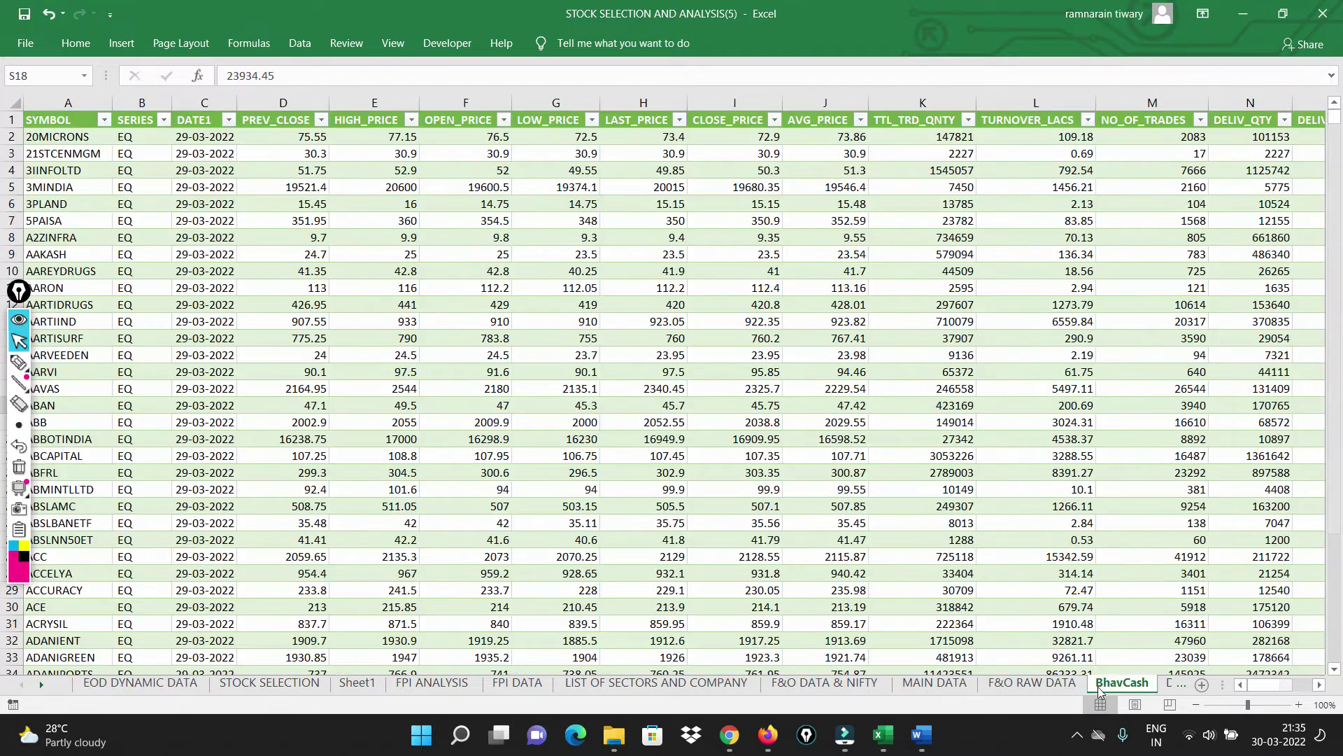
click(1010, 686)
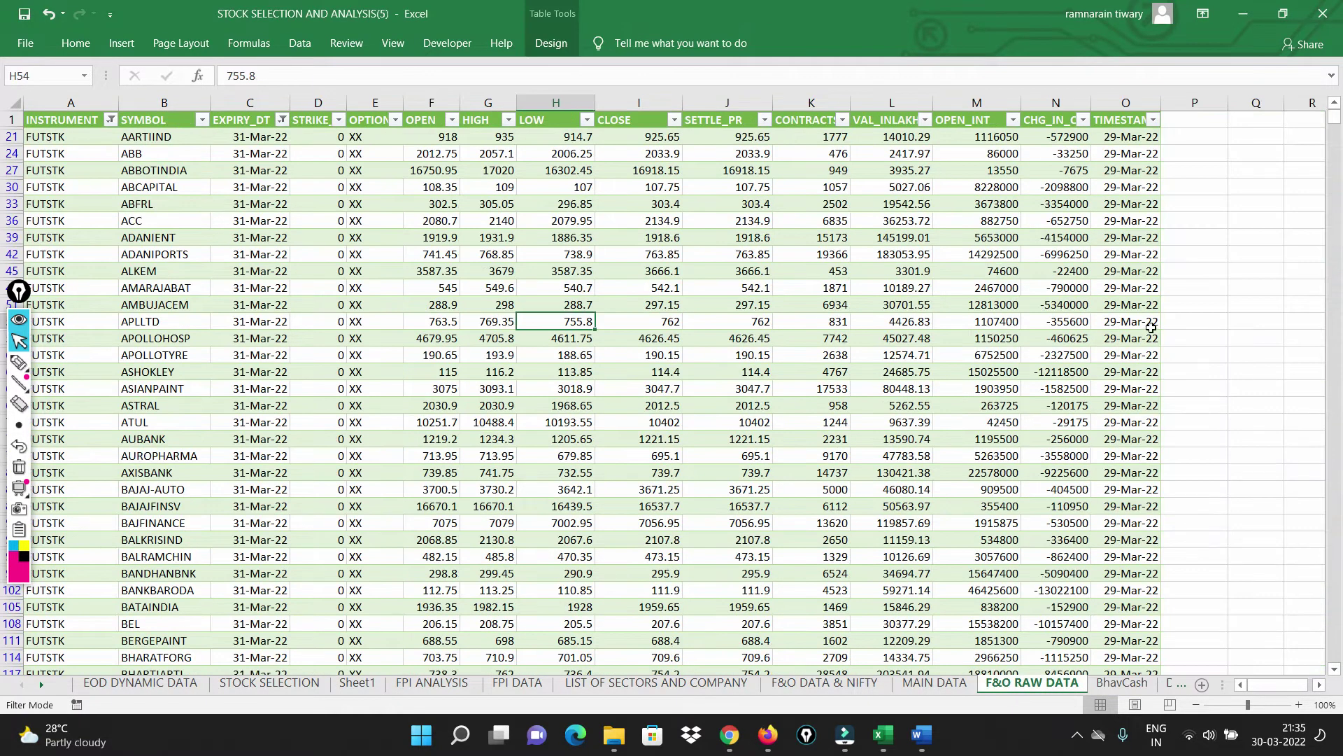
click(135, 683)
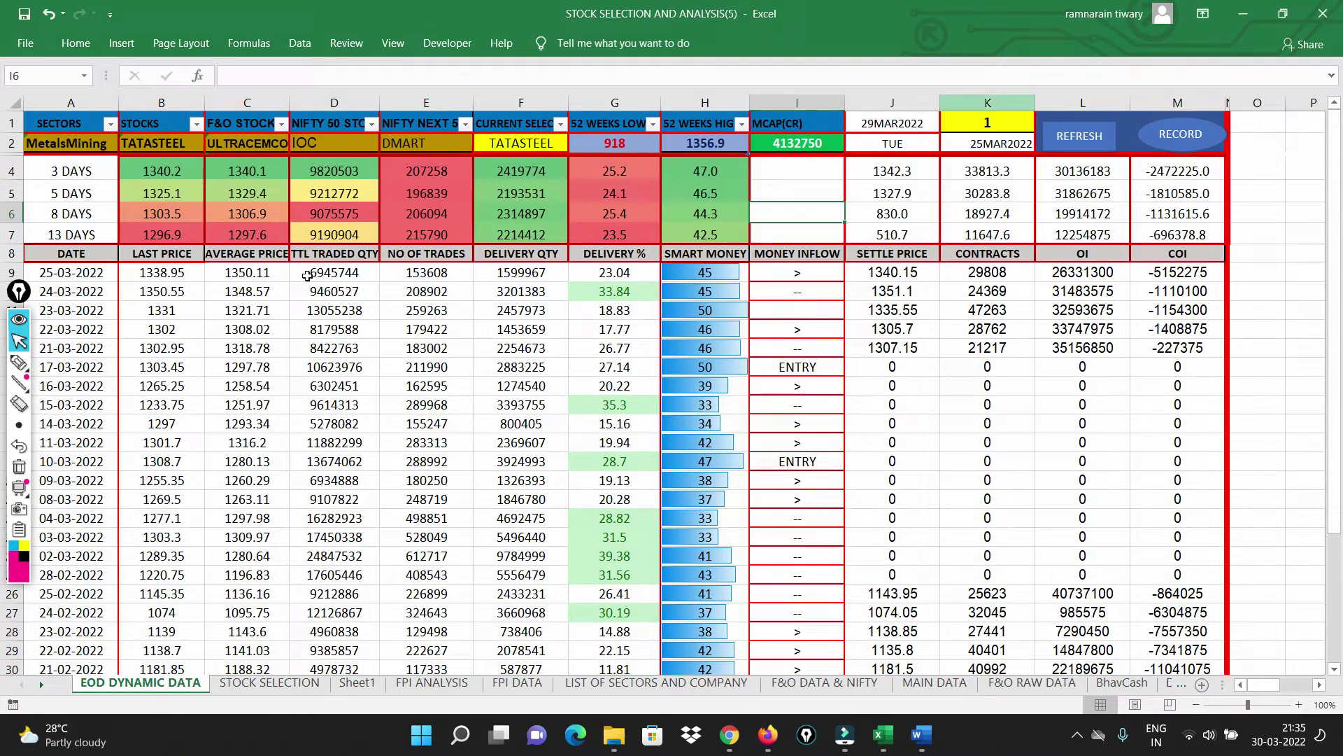
click(992, 122)
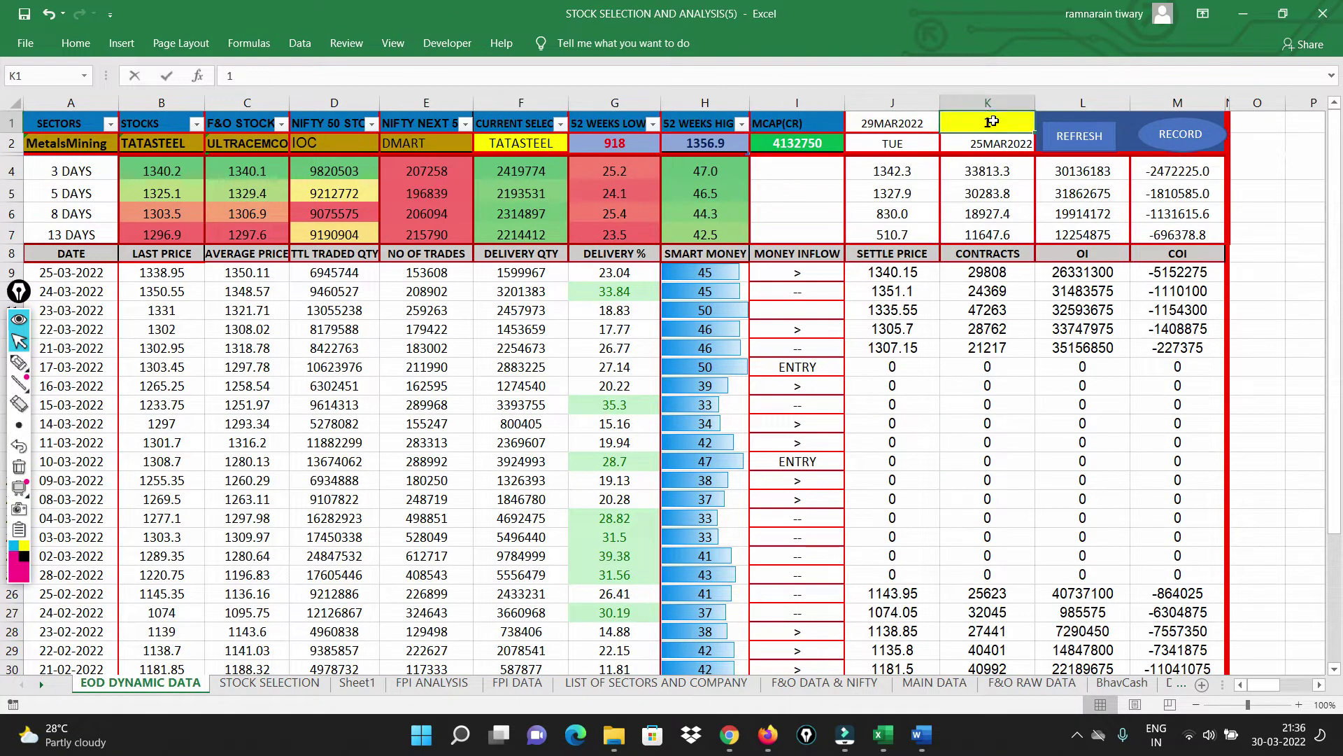
Set K1 to 2 and refresh the market data for 28MAR2022 (MON)
key(BackSpace)
text(2)
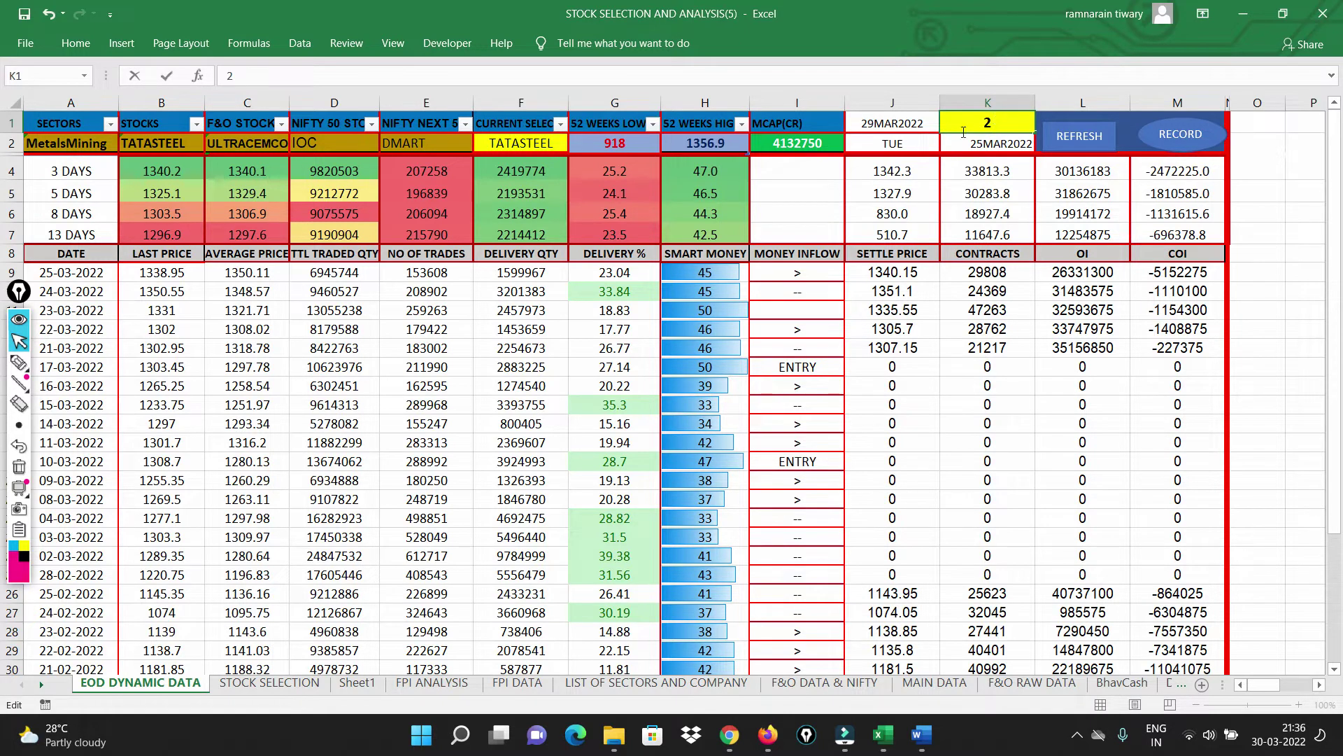
click(790, 186)
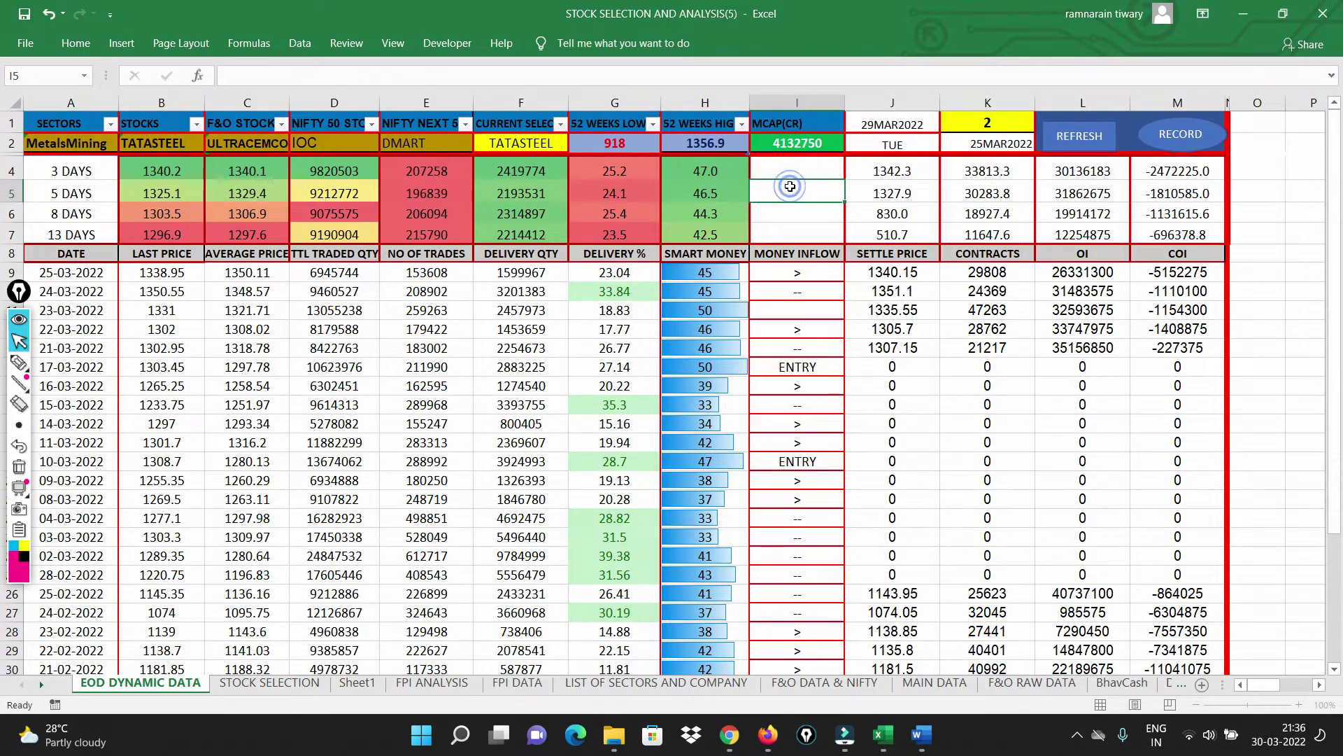
click(1075, 135)
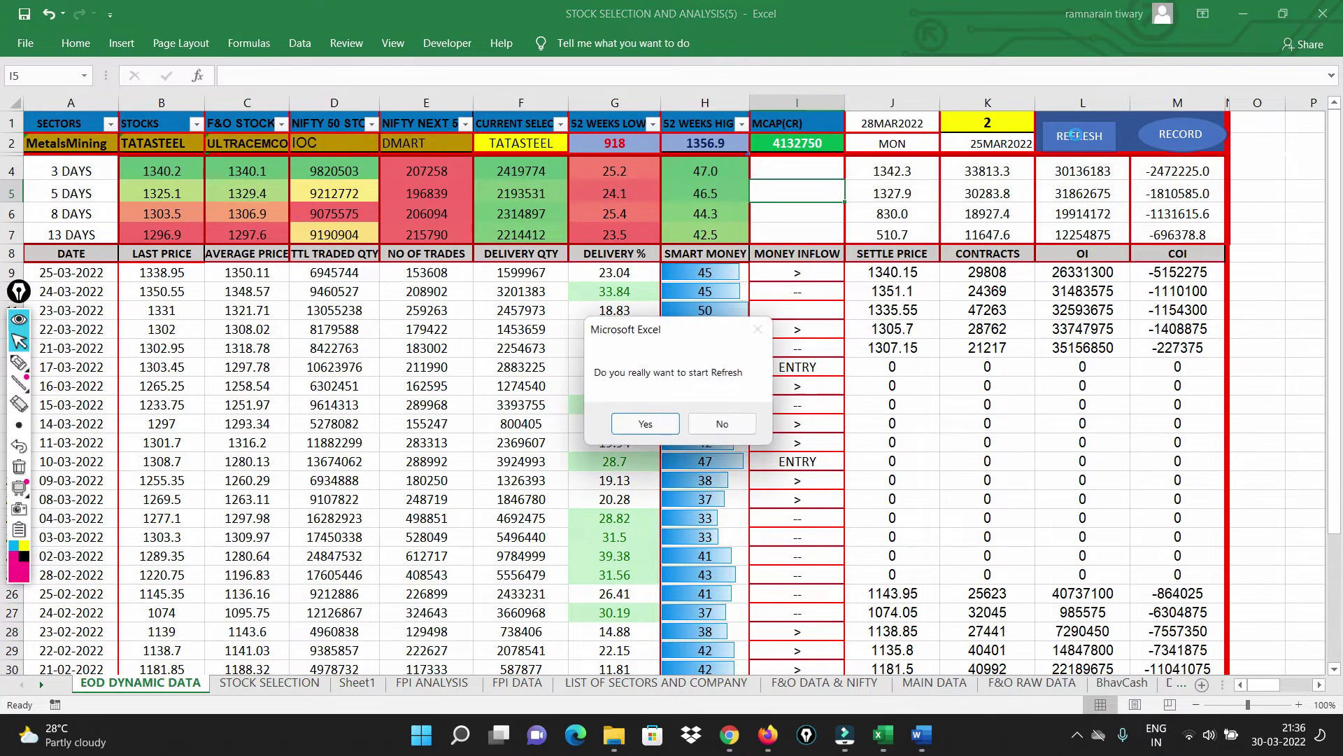
click(647, 423)
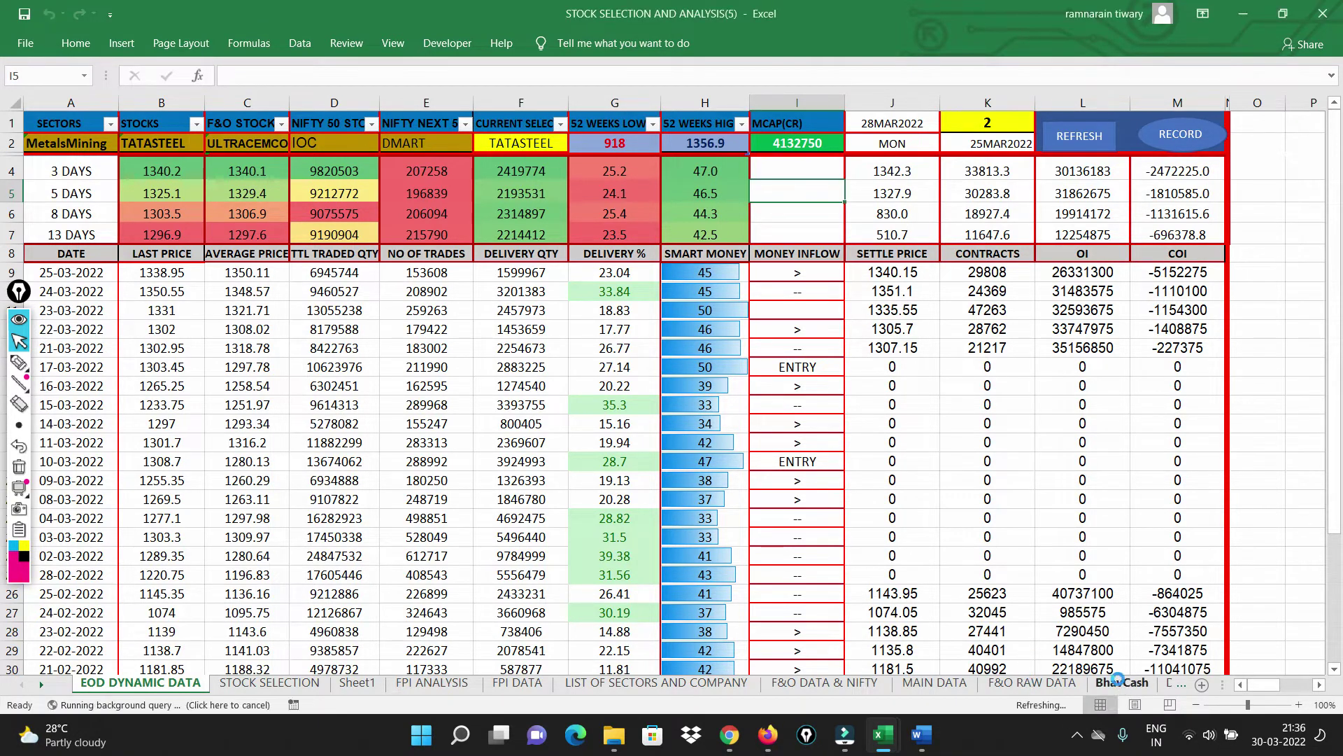
Check the refreshed 28-03-2022 data on the BhavCash and F&O RAW DATA sheets, then return to EOD DYNAMIC DATA
click(1120, 685)
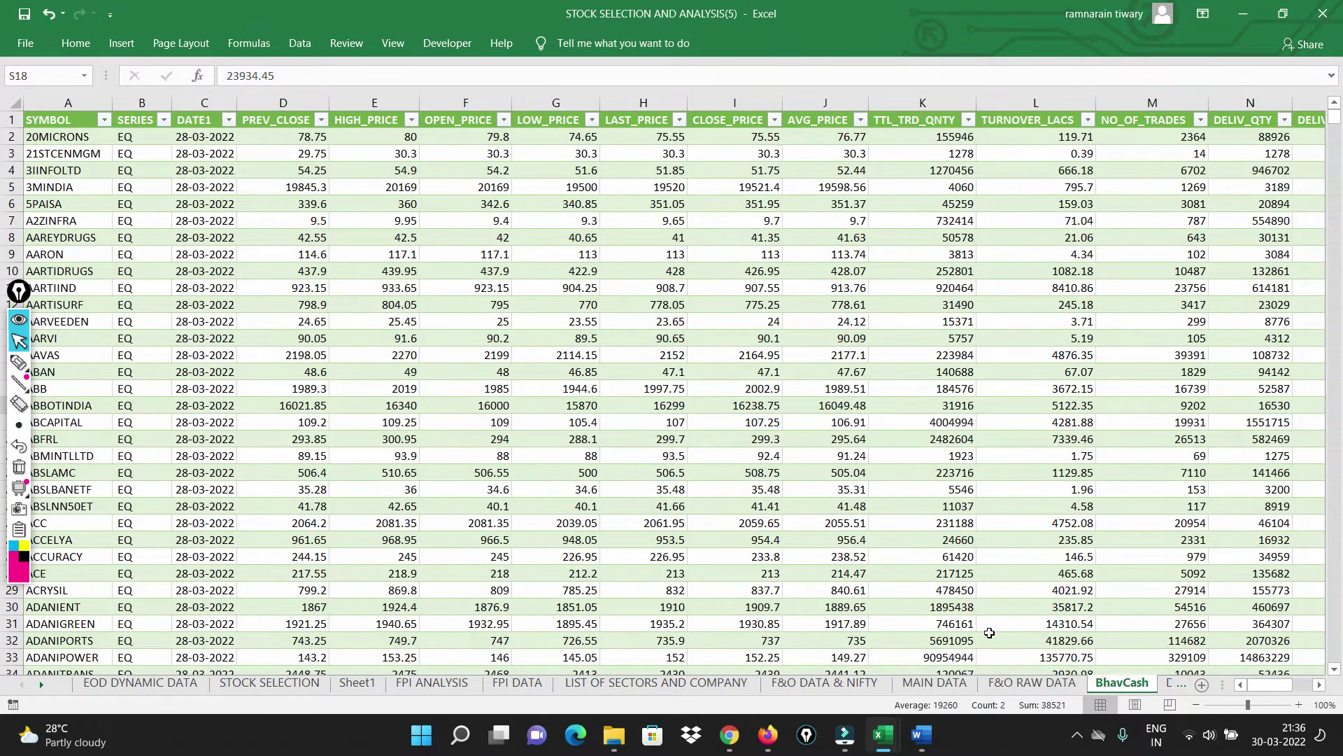
click(1003, 684)
drag(805, 659, 33, 731)
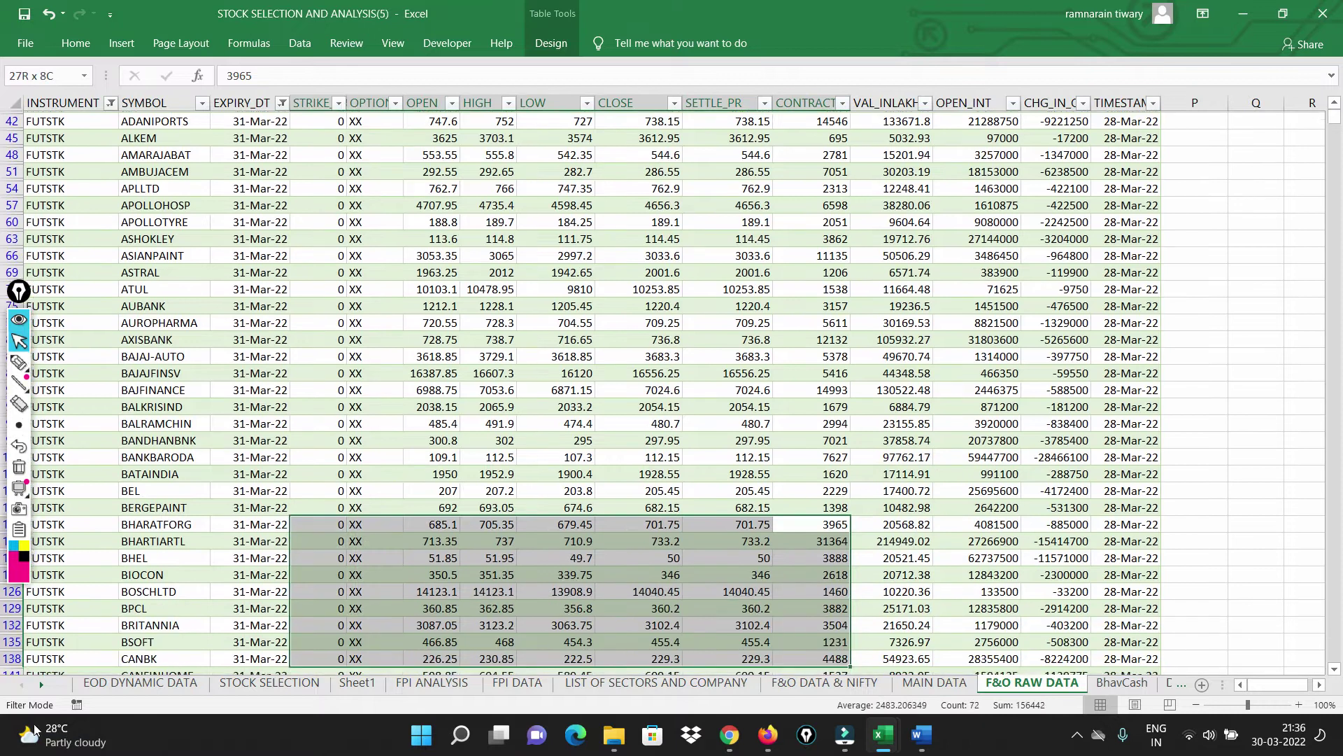
click(94, 683)
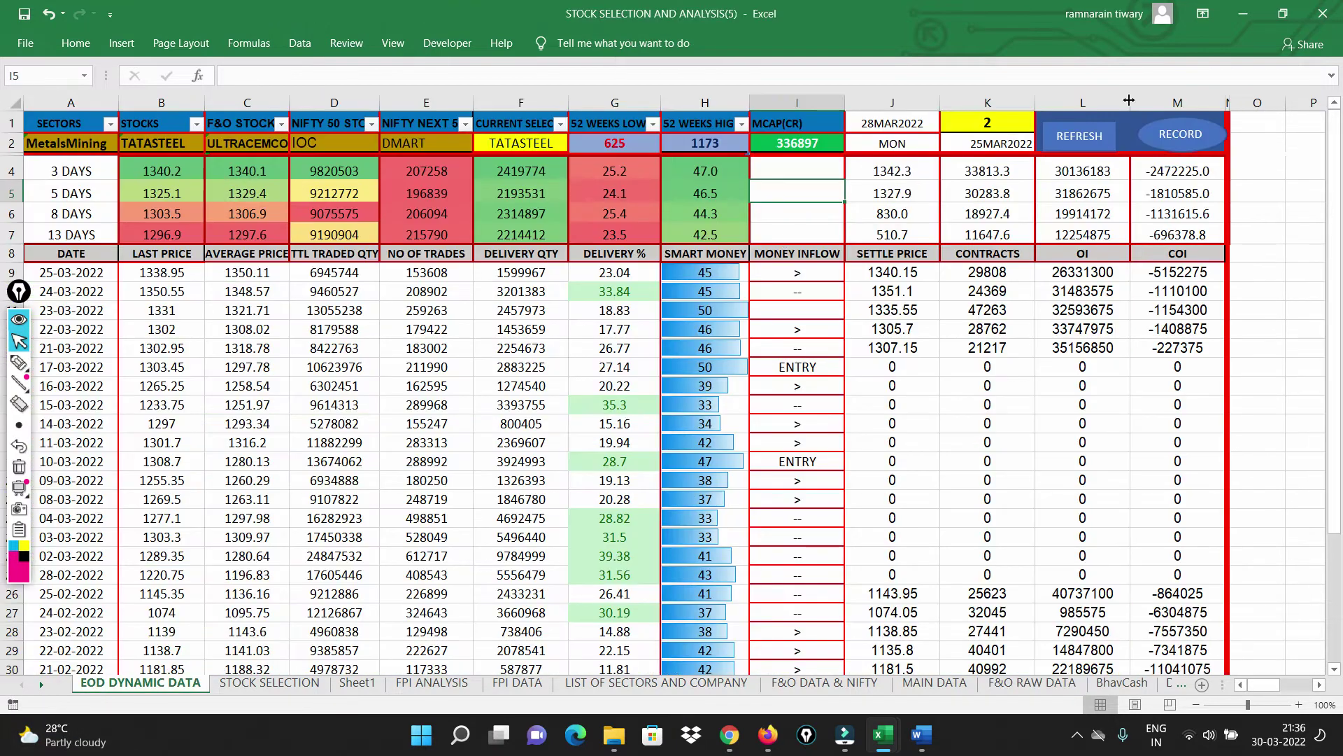
Record the 28-03-2022 data into the history and dismiss the 'Data already copied' message
click(1163, 140)
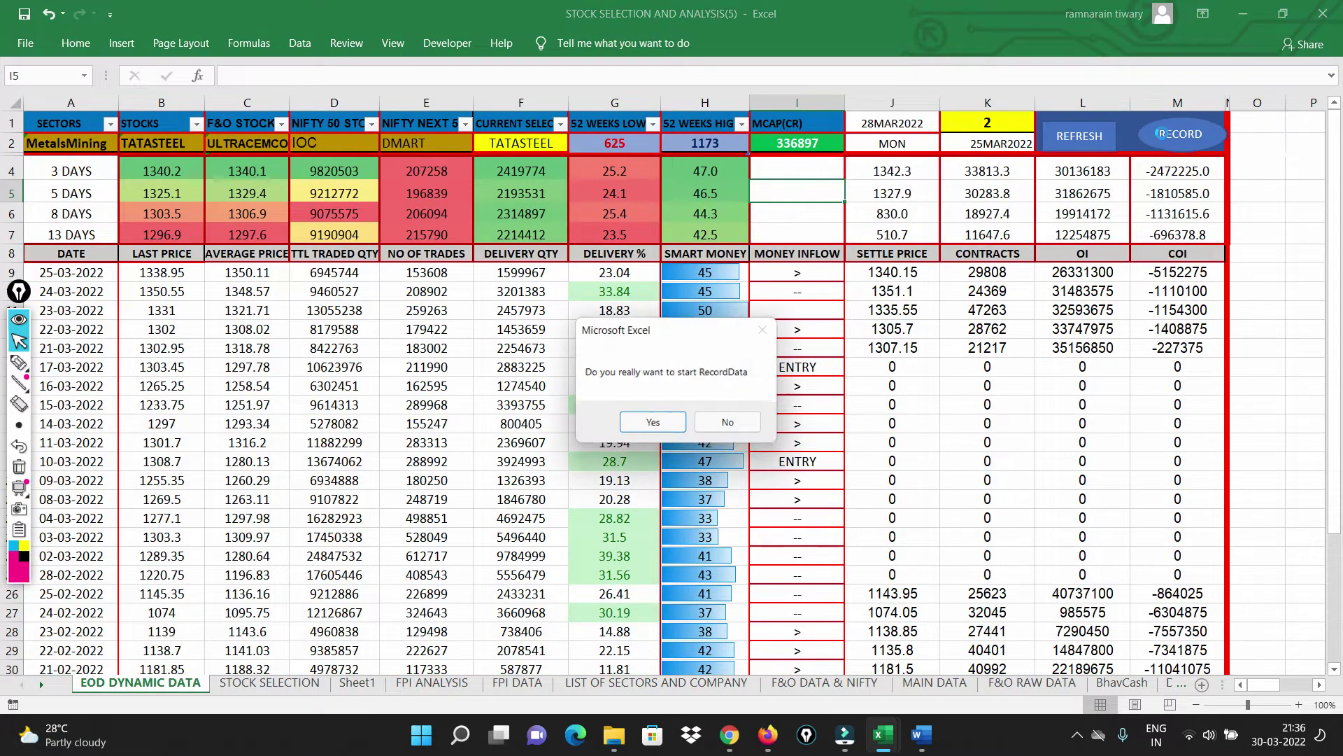
click(640, 425)
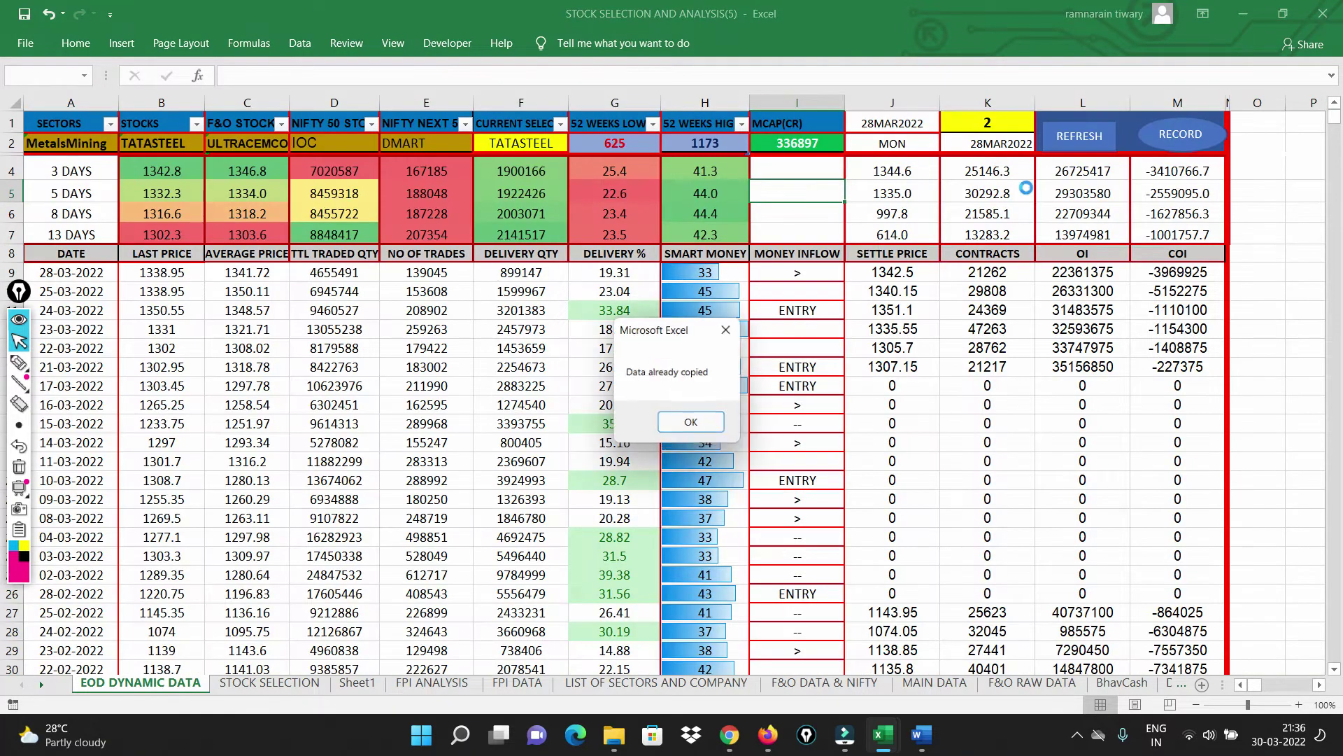
click(693, 425)
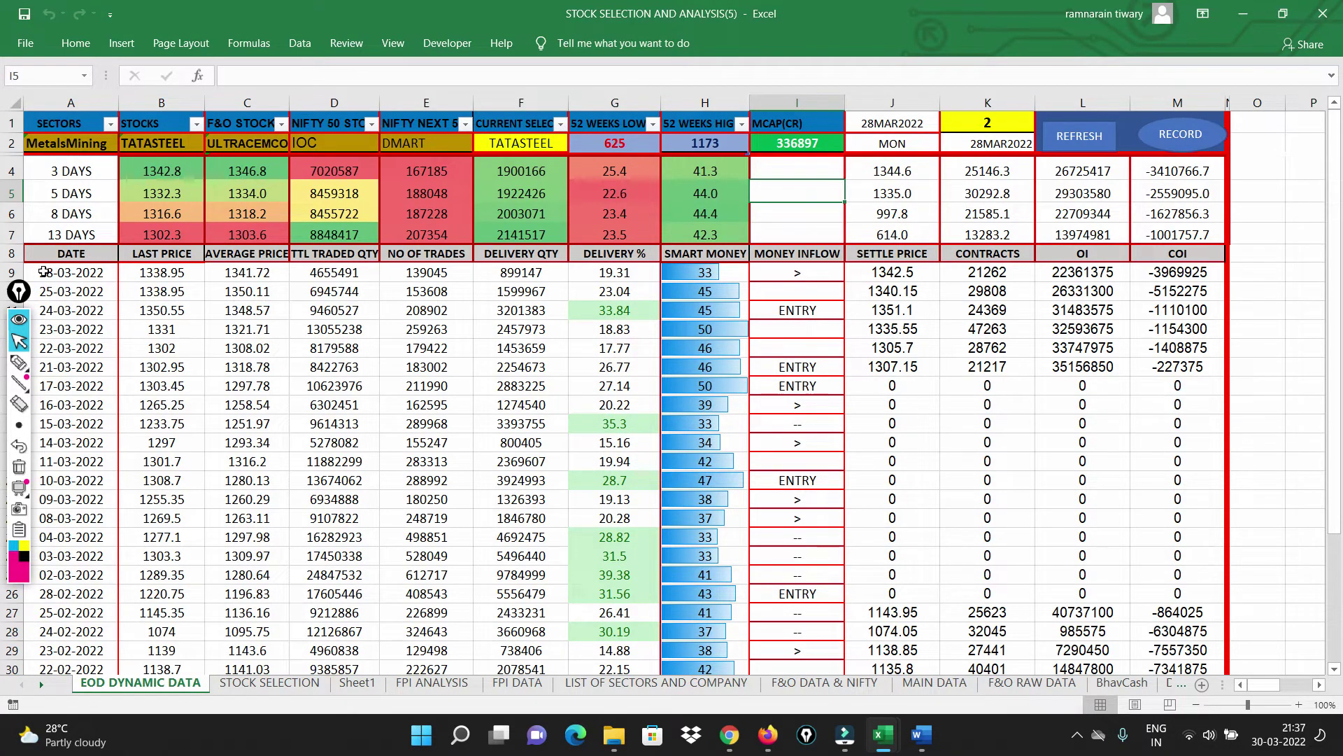
Set K1 to 1 and refresh the market data for 29MAR2022 (TUE)
double_click(1003, 122)
key(BackSpace)
text(1)
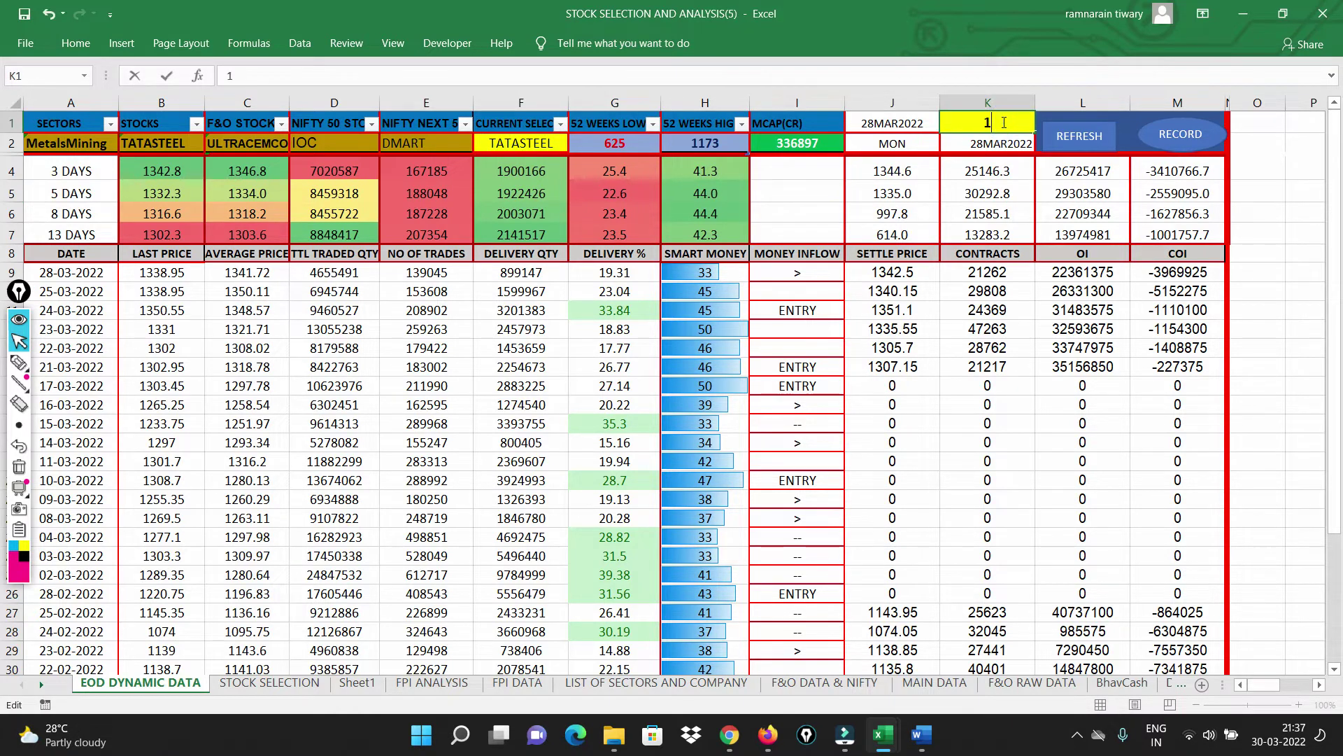
click(798, 189)
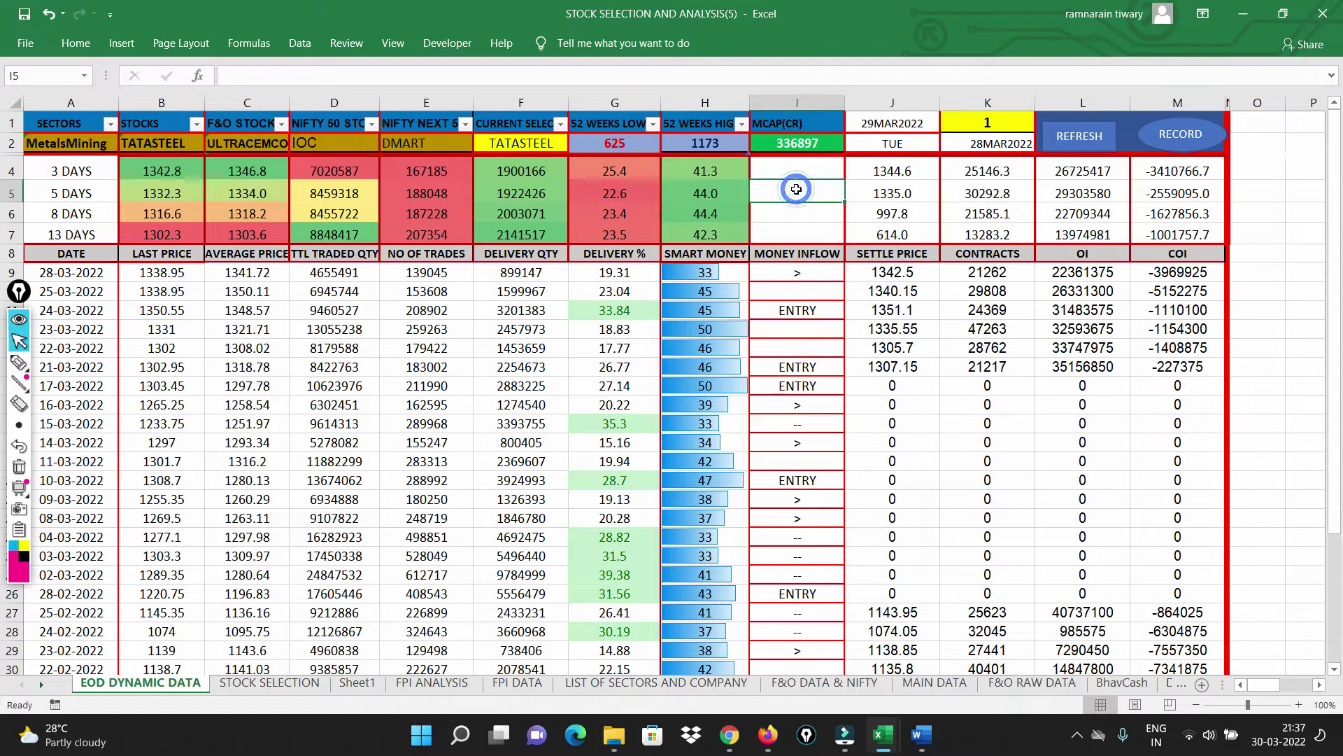
click(1096, 137)
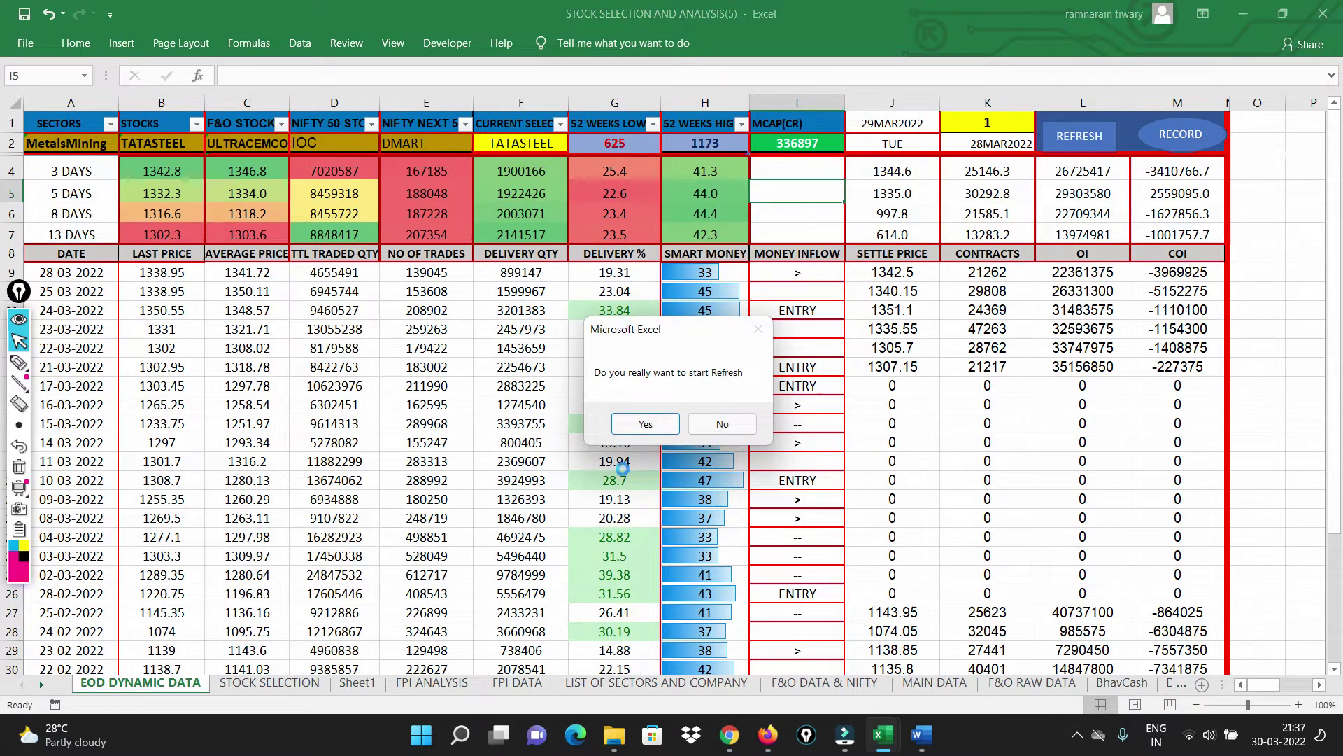
click(635, 425)
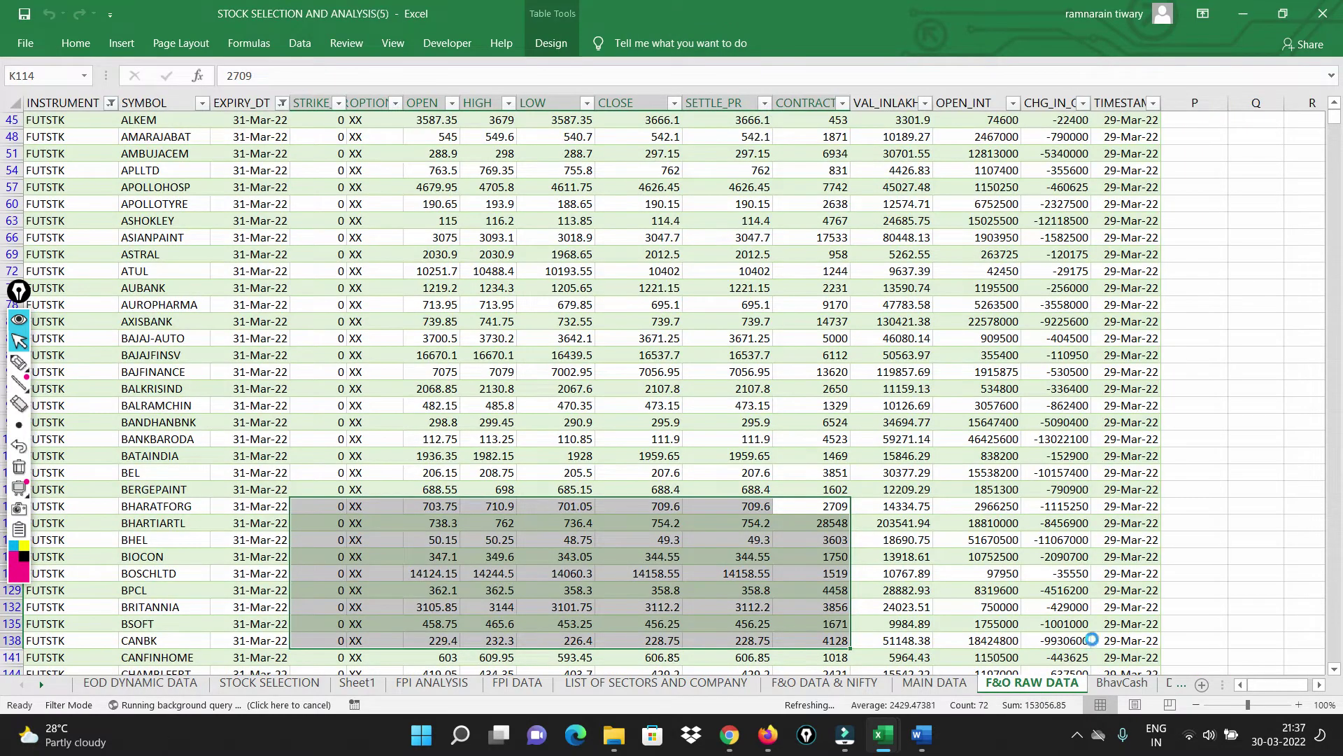
Check BhavCash's 29-03-2022 prices, then record the day's data from EOD DYNAMIC DATA
click(1119, 683)
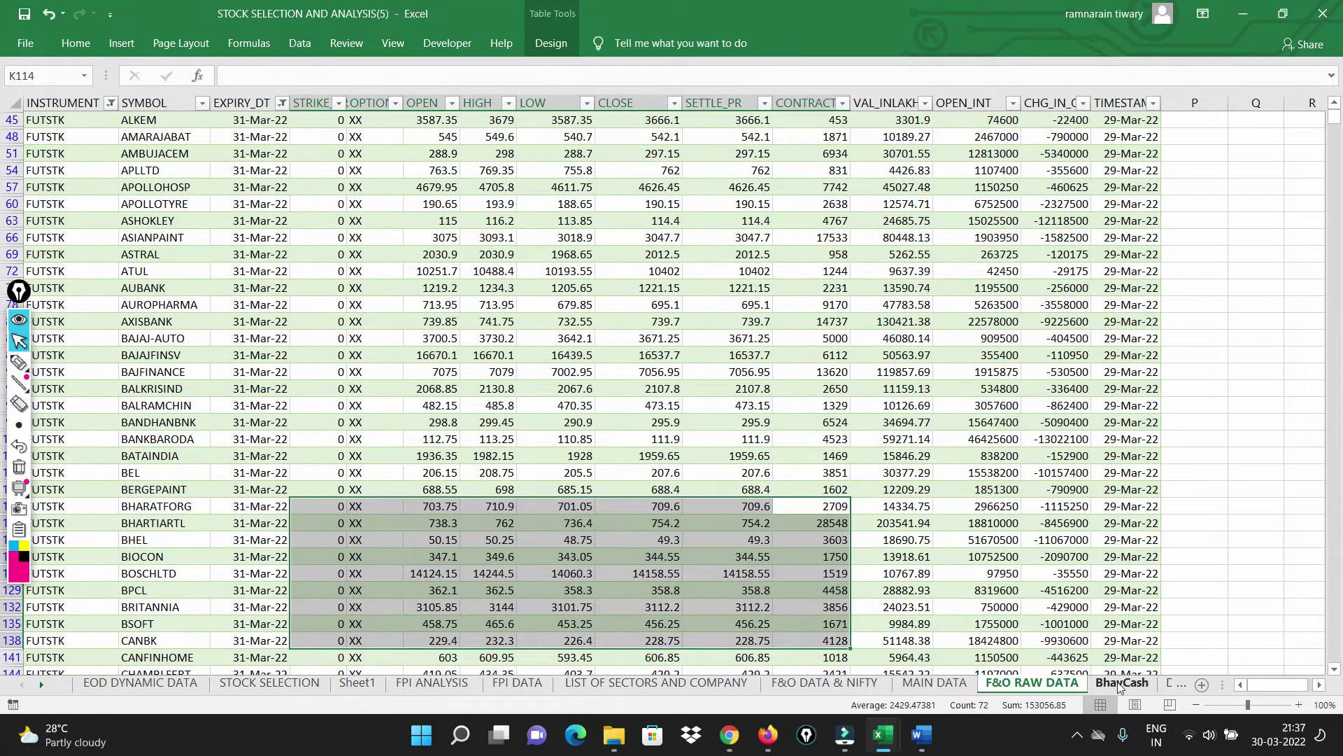
click(107, 684)
click(1159, 136)
click(641, 422)
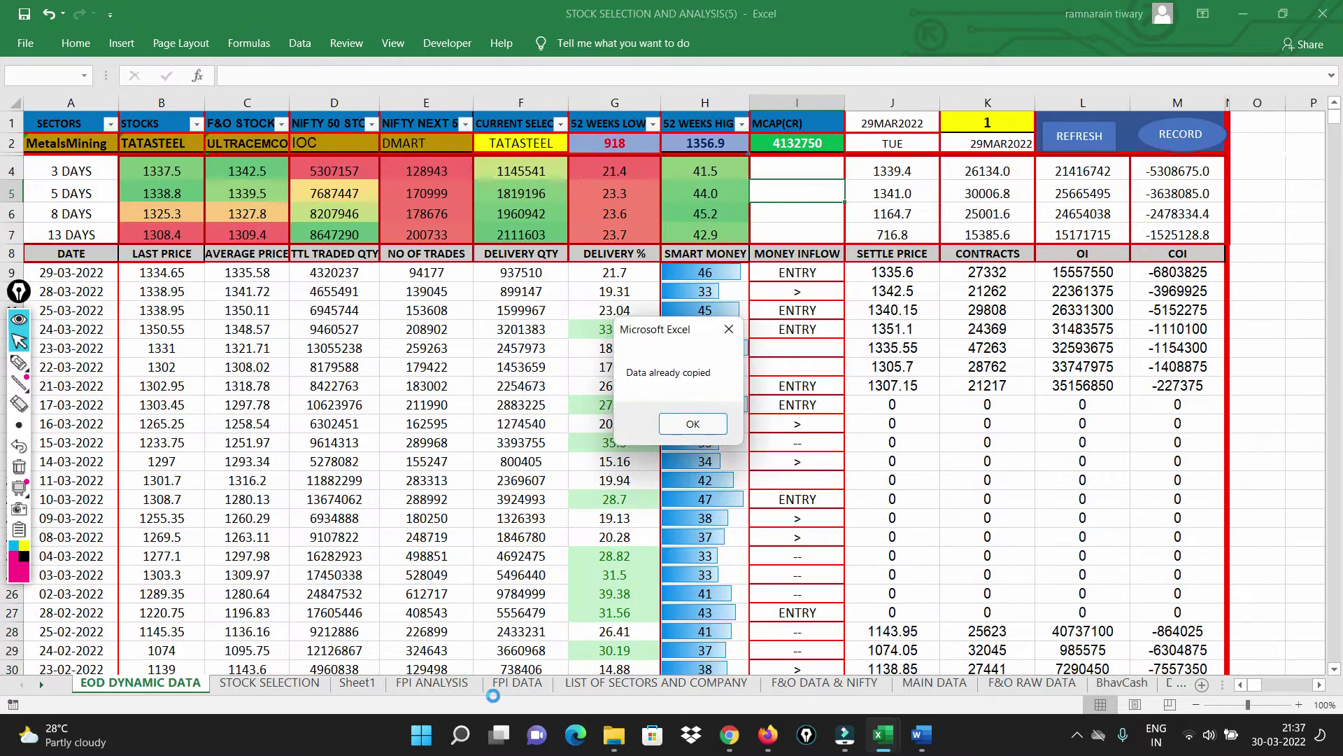
Dismiss the 'Data already copied' message after the 29-03-2022 row is recorded
click(676, 424)
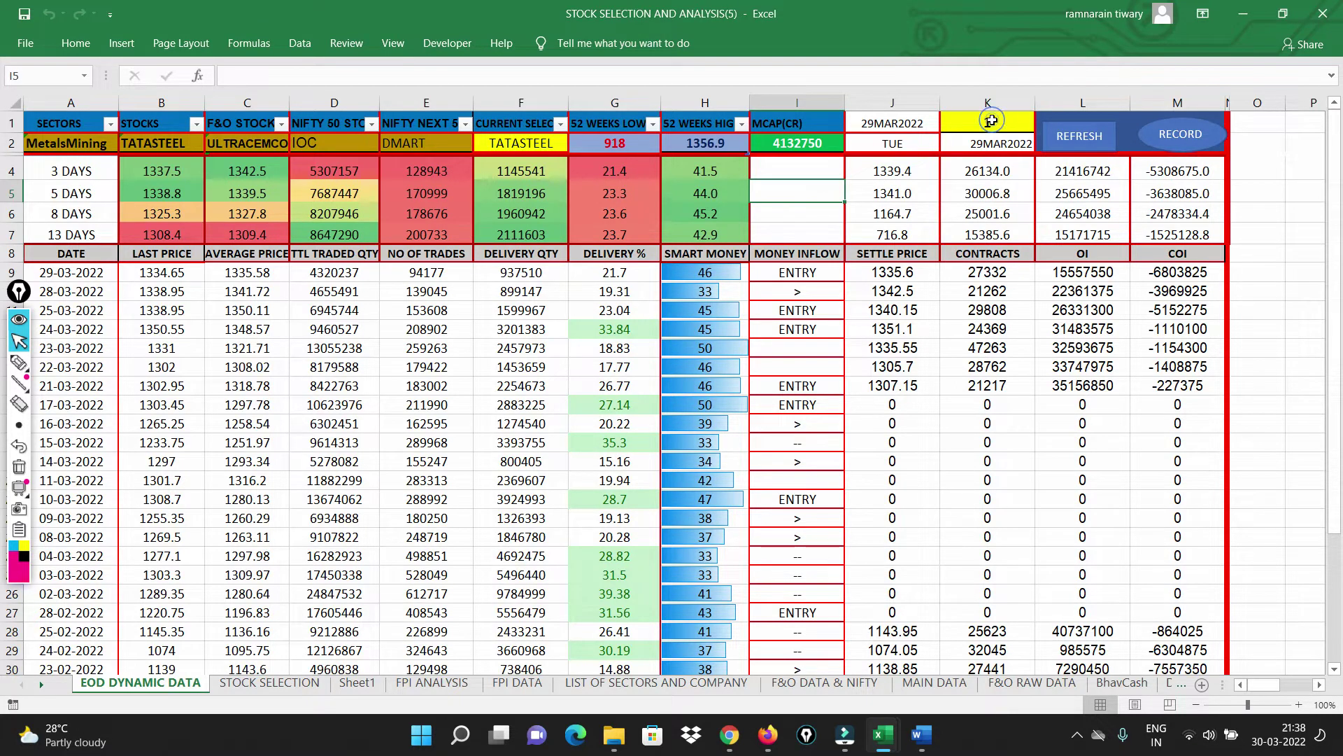
Set the K1 day offset to 0, dating the dashboard 30MAR2022, and run the market data refresh
click(992, 122)
key(Delete)
text(1)
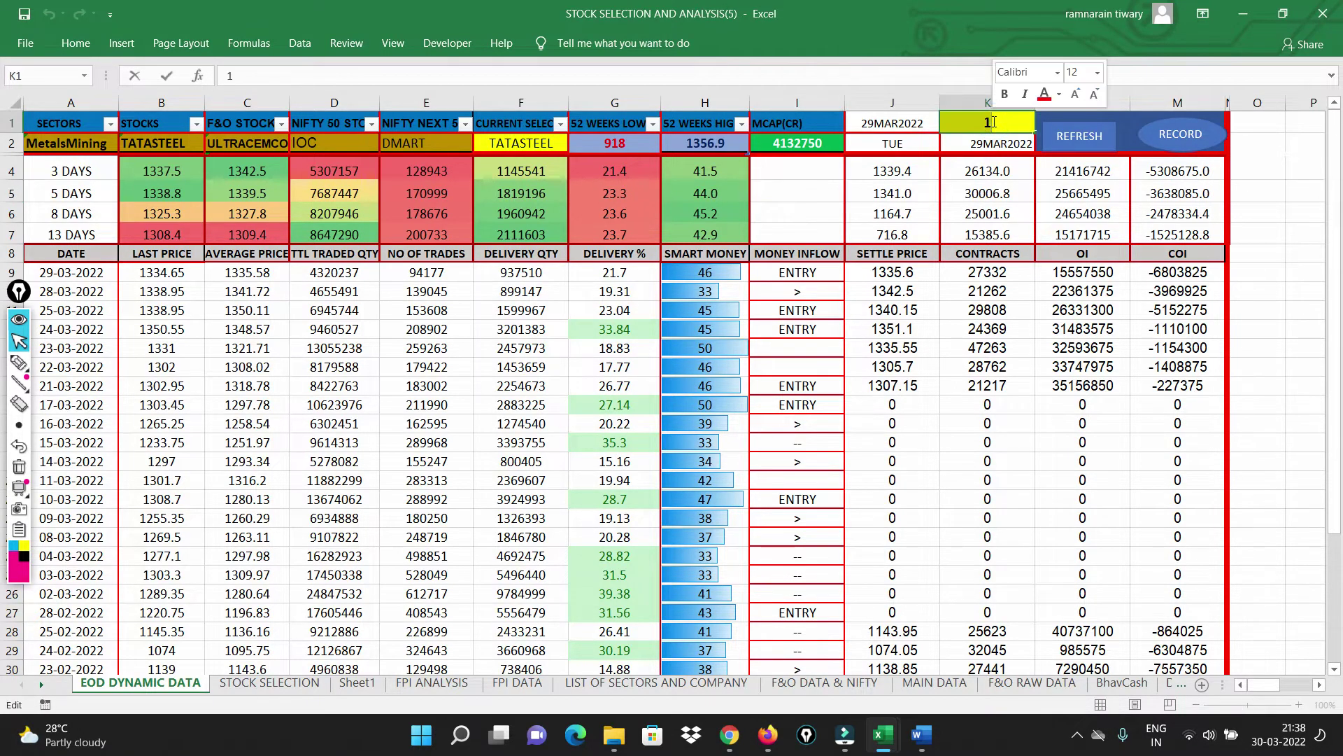
double_click(993, 121)
text(0)
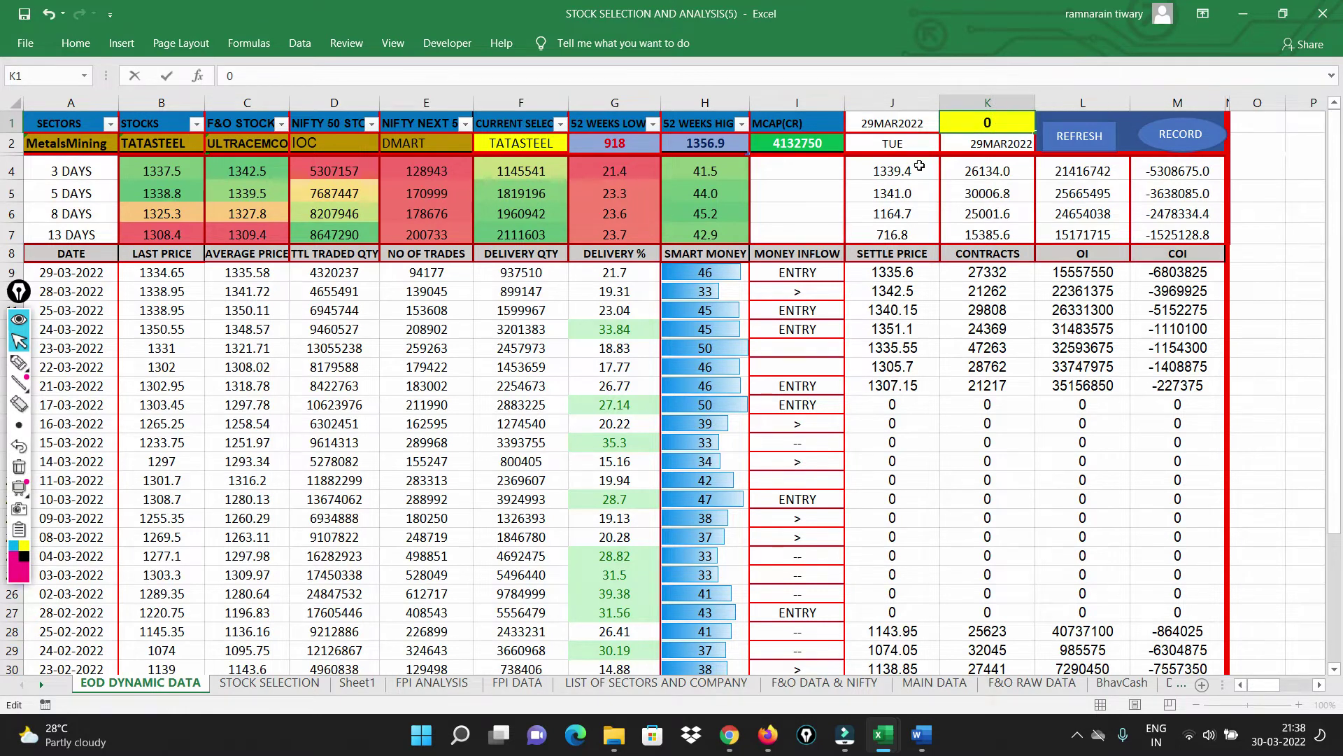
click(806, 202)
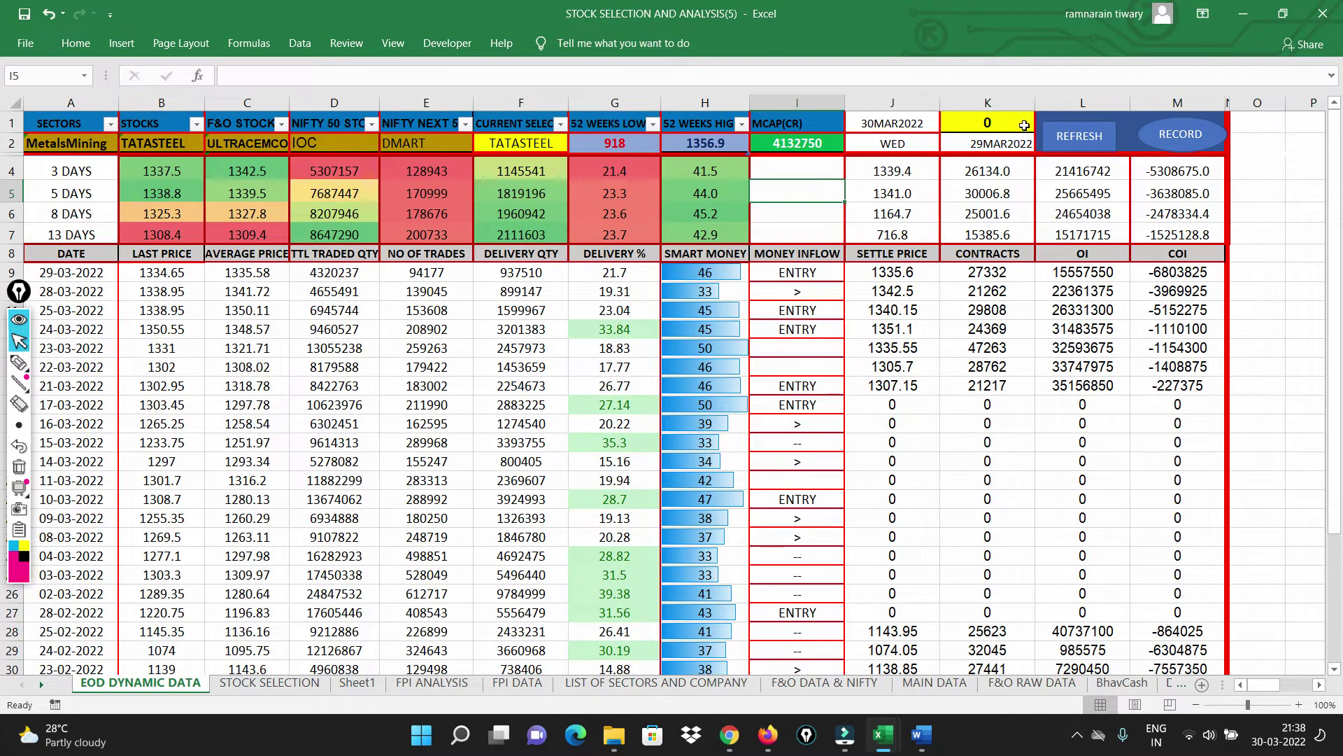
click(1056, 137)
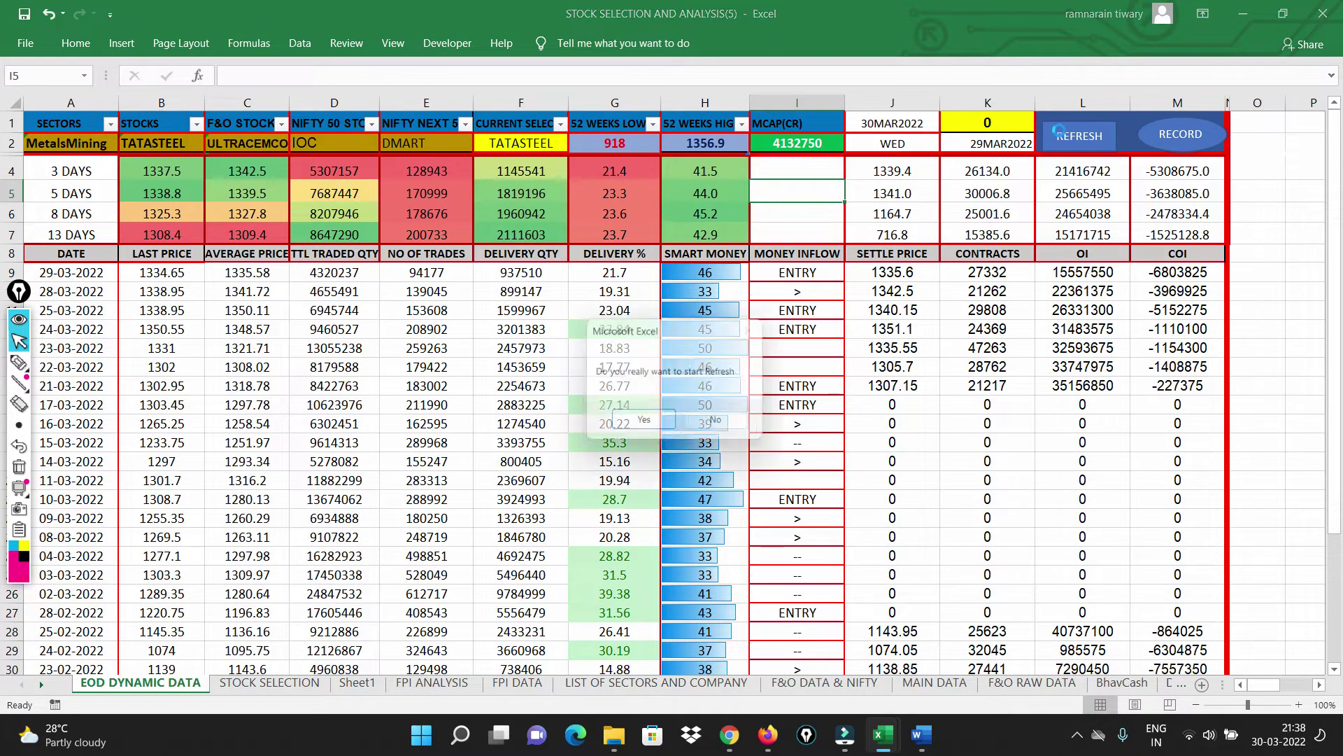
click(644, 424)
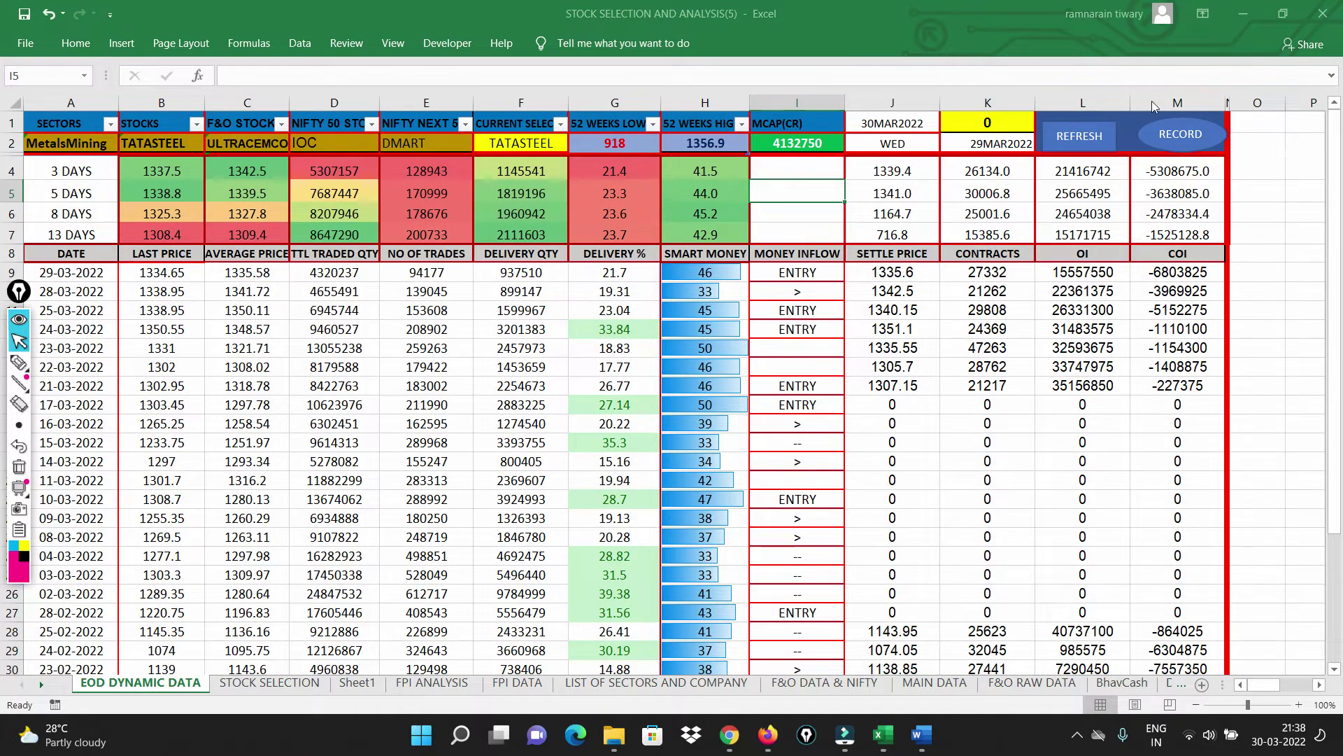
Check the 30-03-2022 data on BhavCash and F&O RAW DATA, then start recording on EOD DYNAMIC DATA
click(1110, 683)
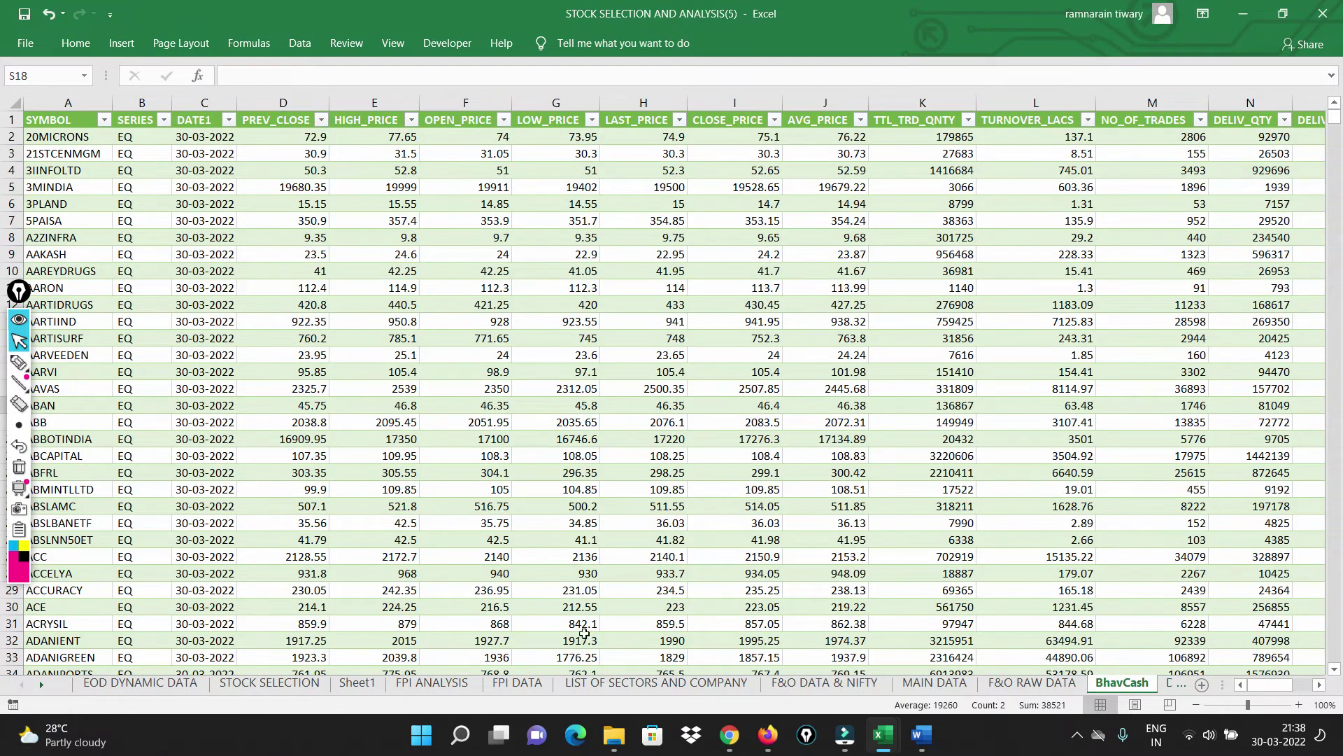
click(1020, 687)
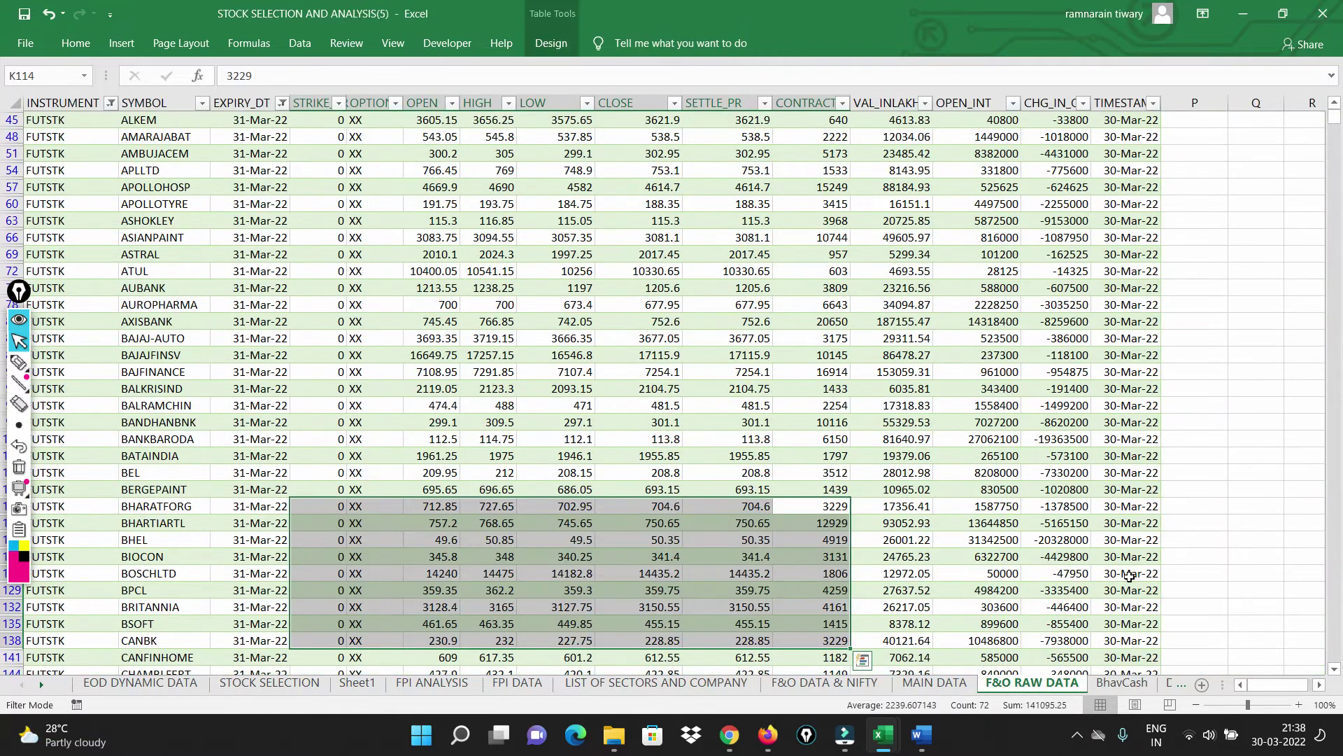
click(143, 688)
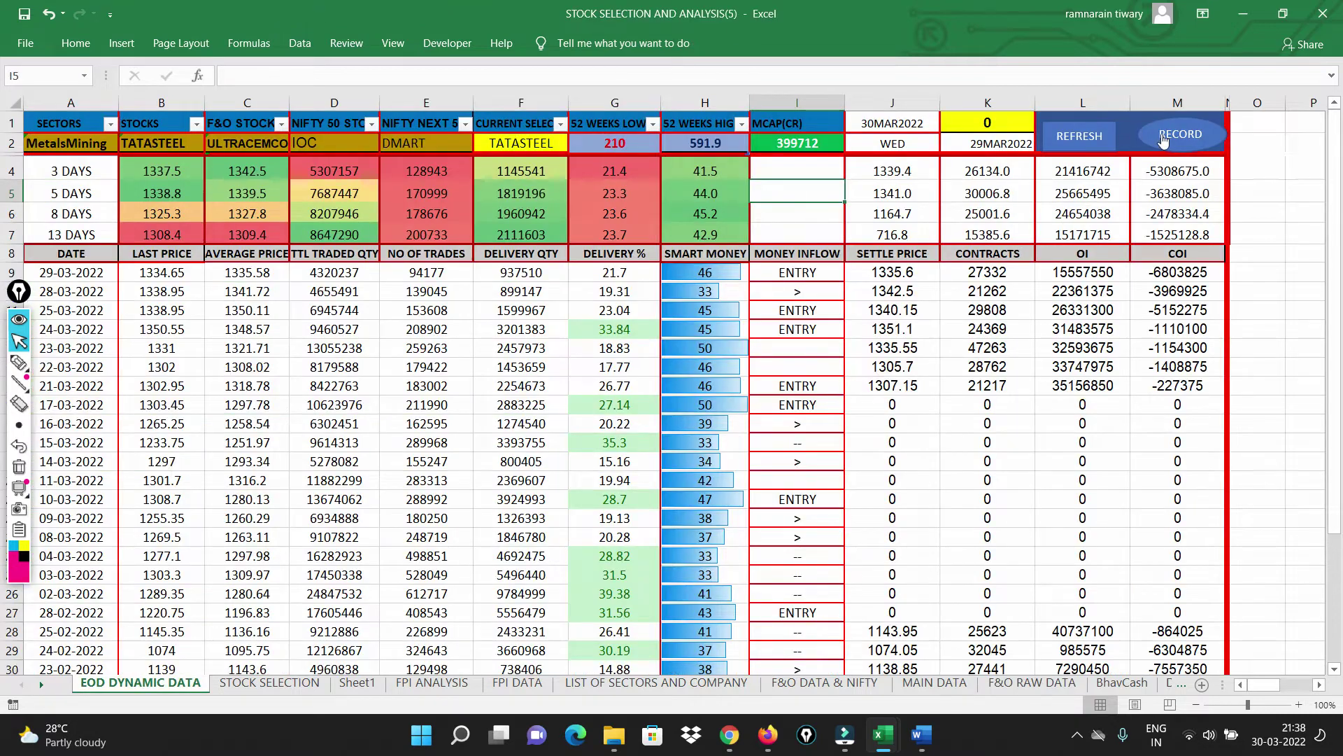
click(1158, 134)
Record the 30-03-2022 prices as a new history row and dismiss the 'Data already copied' message
click(639, 424)
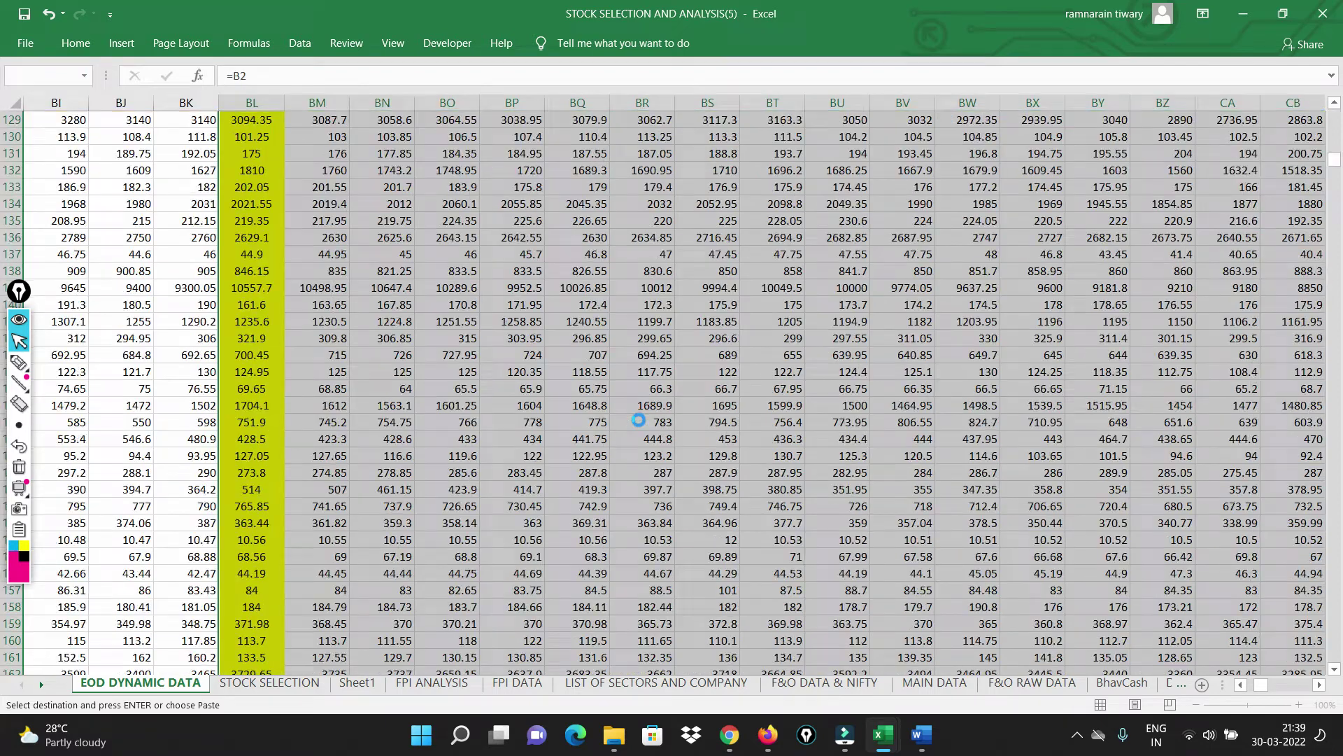
key(ctrl+shift+plus)
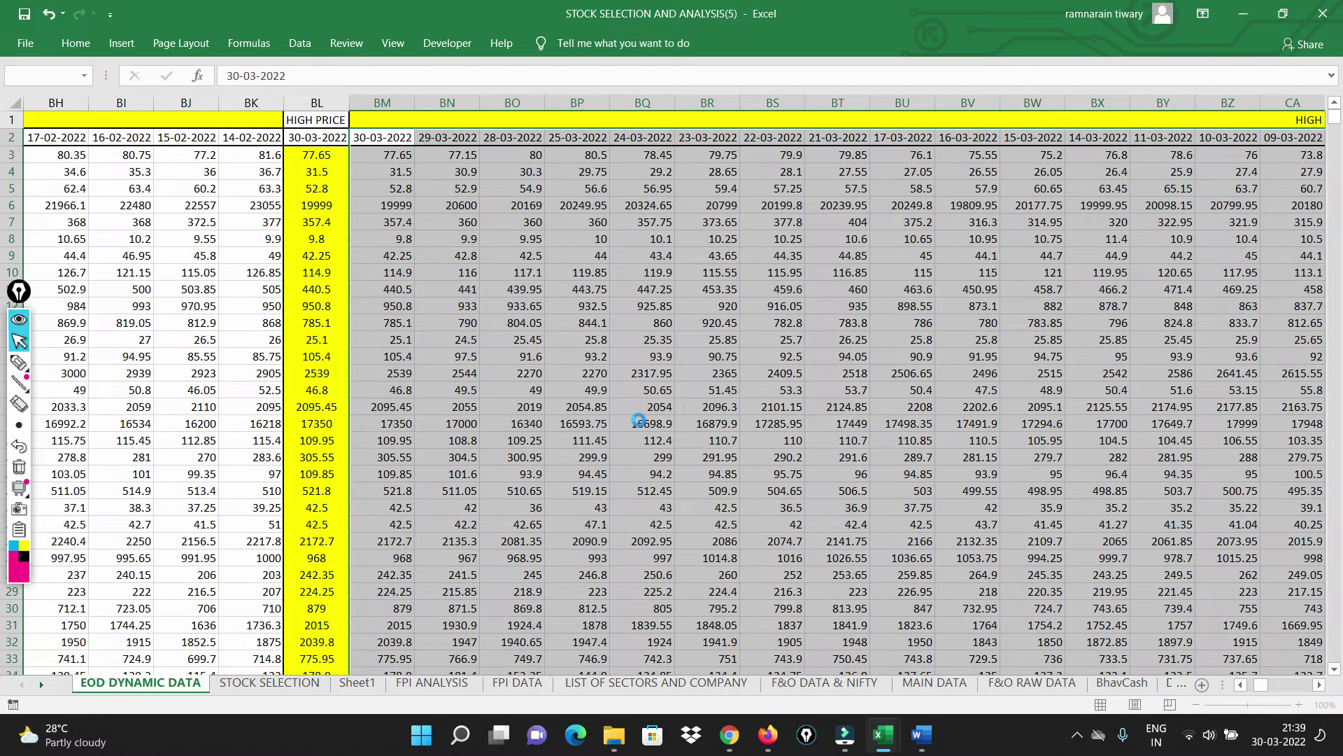
scroll(638, 420, right, 1)
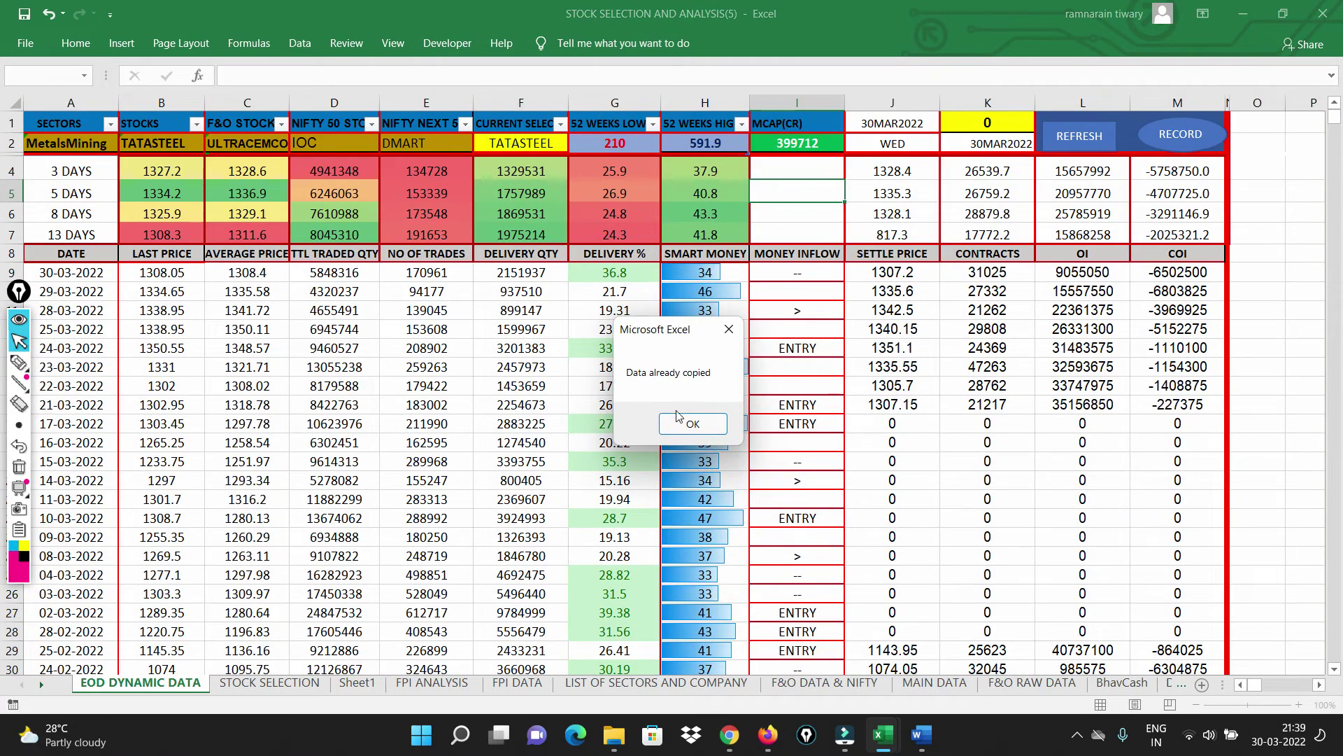
click(681, 426)
click(771, 238)
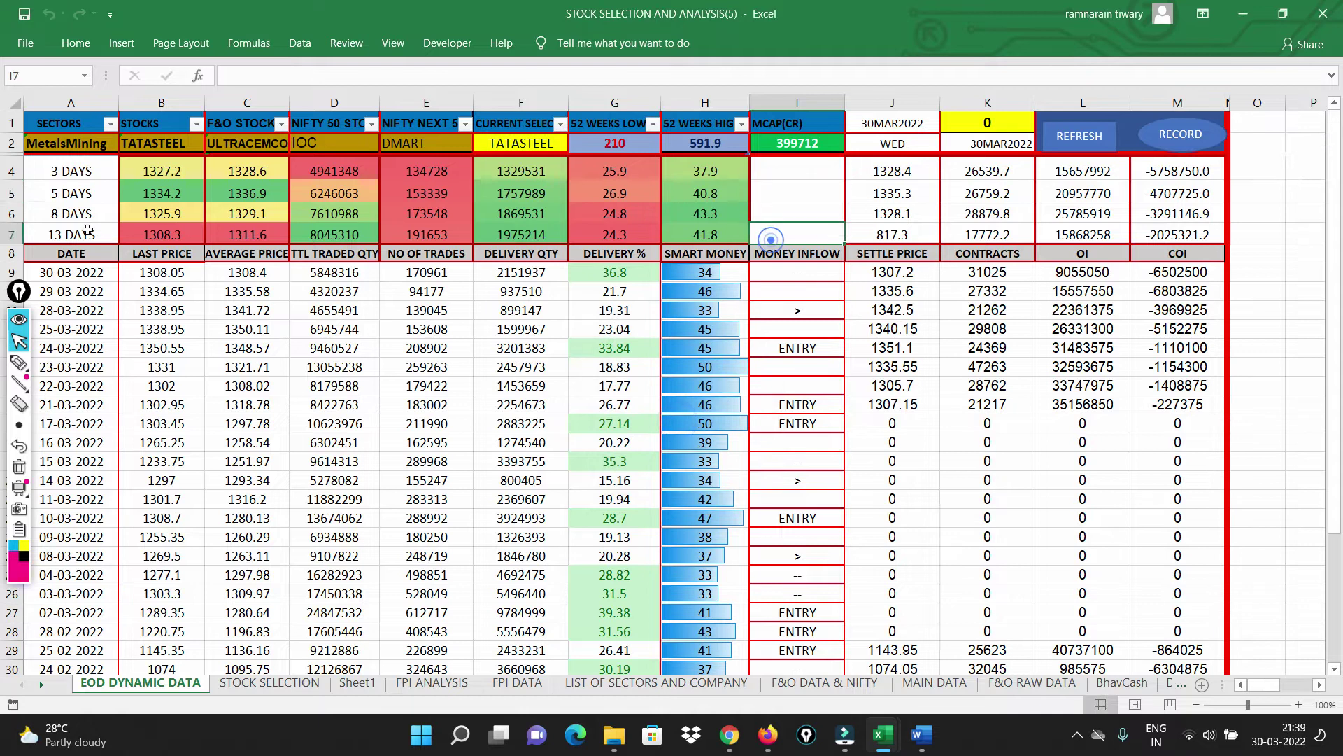
click(53, 142)
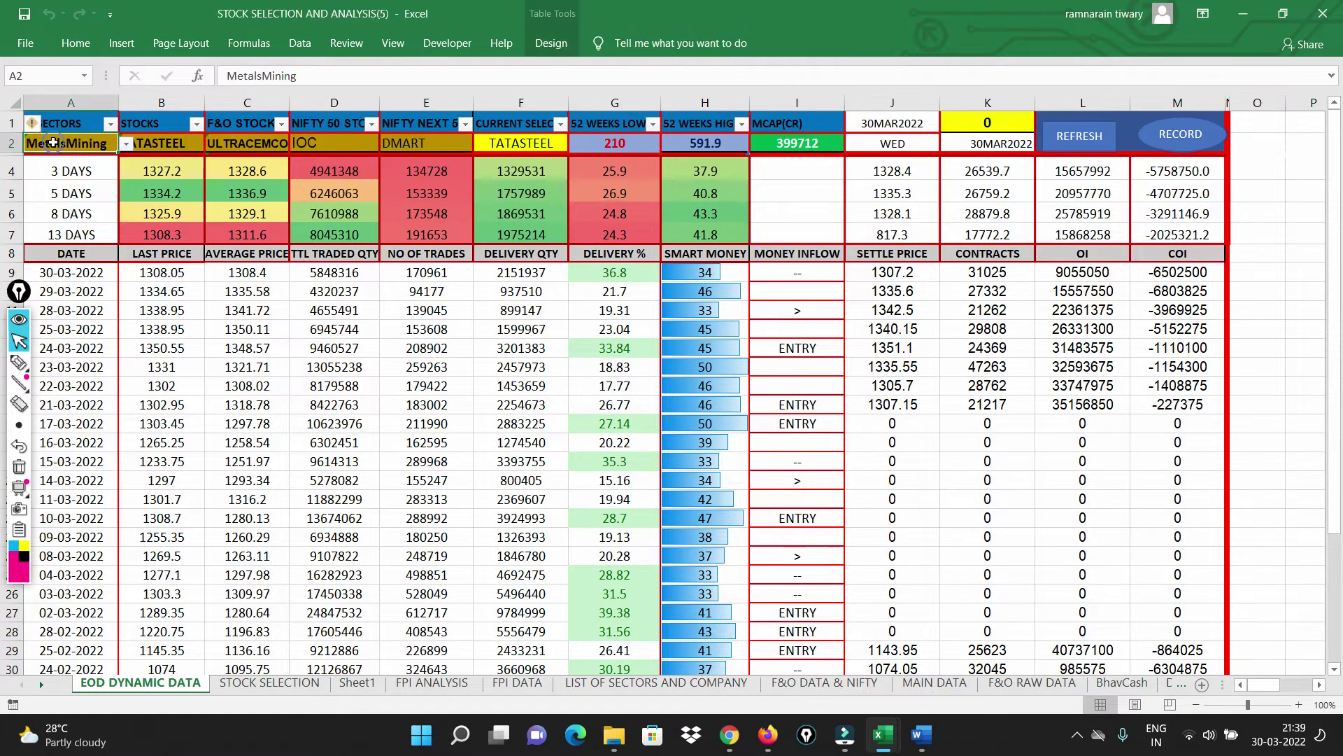
click(127, 144)
scroll(126, 199, up, 1)
scroll(127, 200, up, 3)
scroll(126, 200, up, 2)
scroll(126, 201, up, 2)
scroll(126, 199, down, 3)
scroll(126, 200, down, 2)
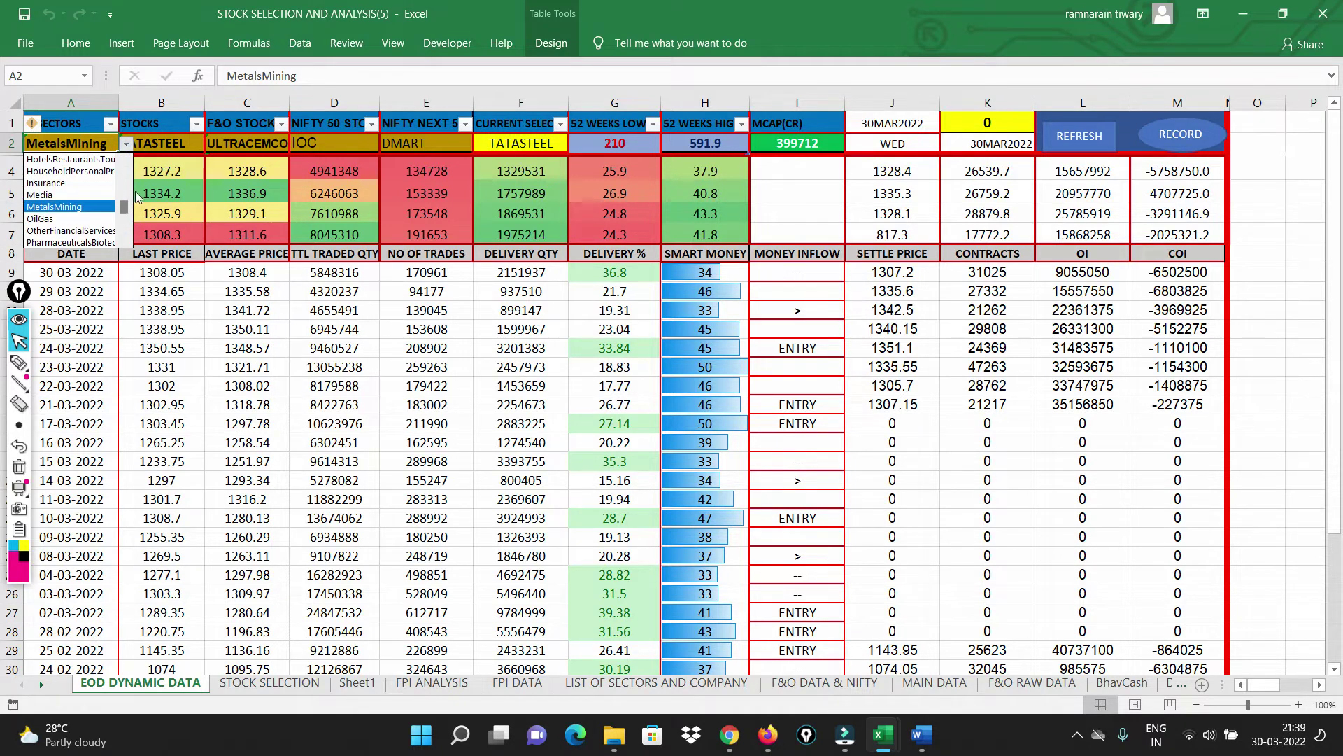
click(62, 207)
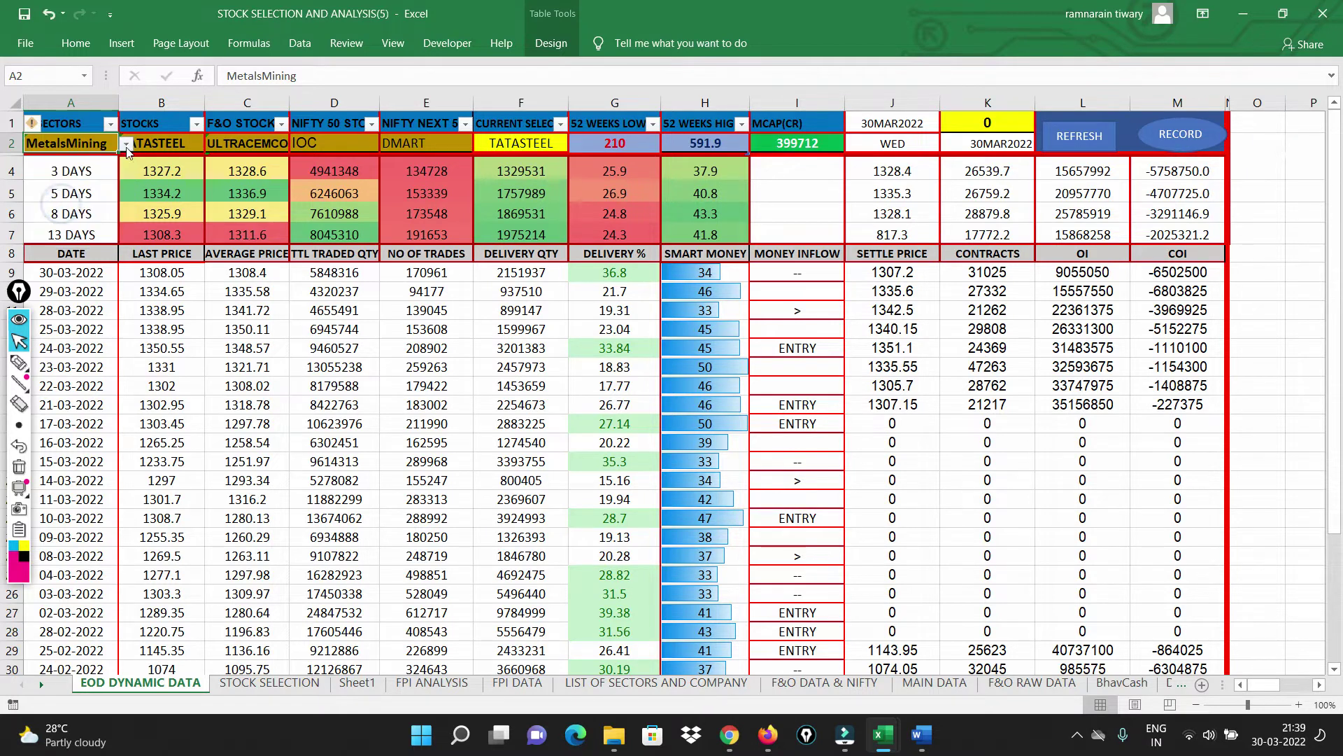
click(158, 139)
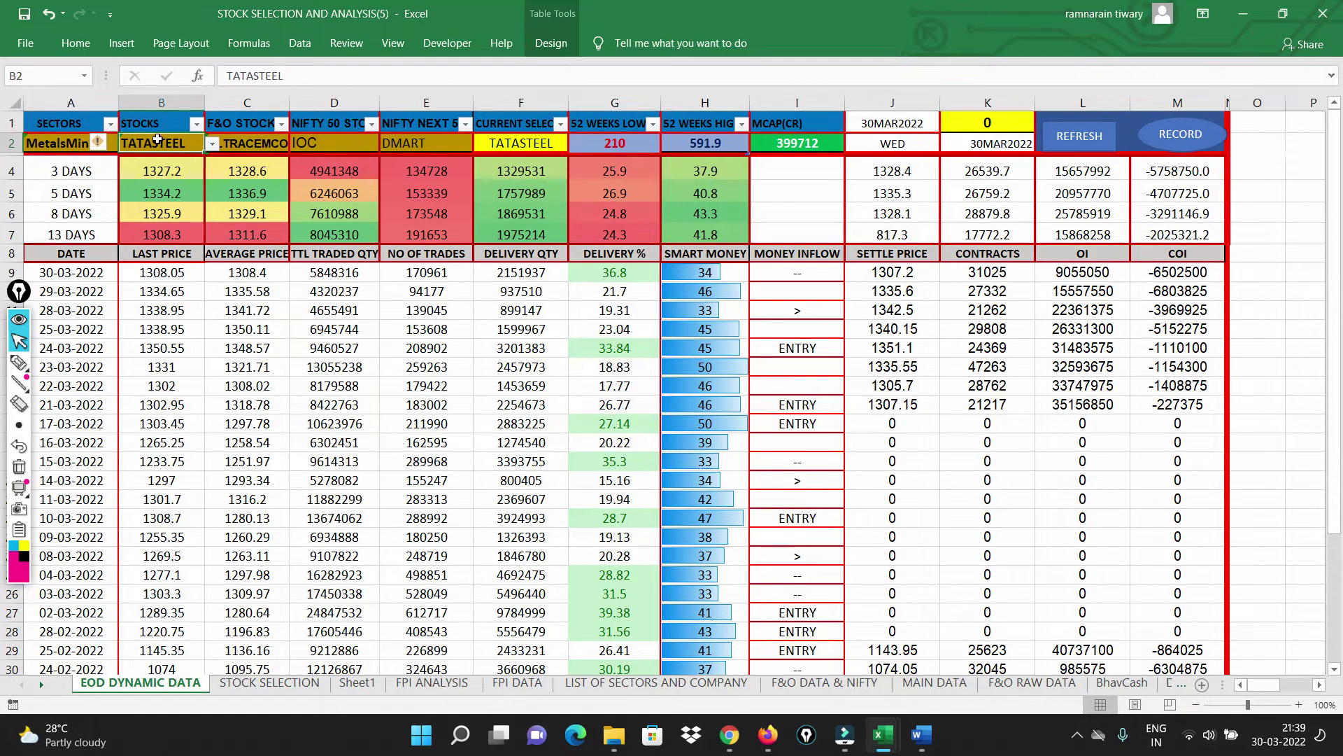
click(212, 144)
mouse_move(209, 223)
mouse_down()
mouse_move(211, 172)
mouse_move(213, 193)
mouse_up()
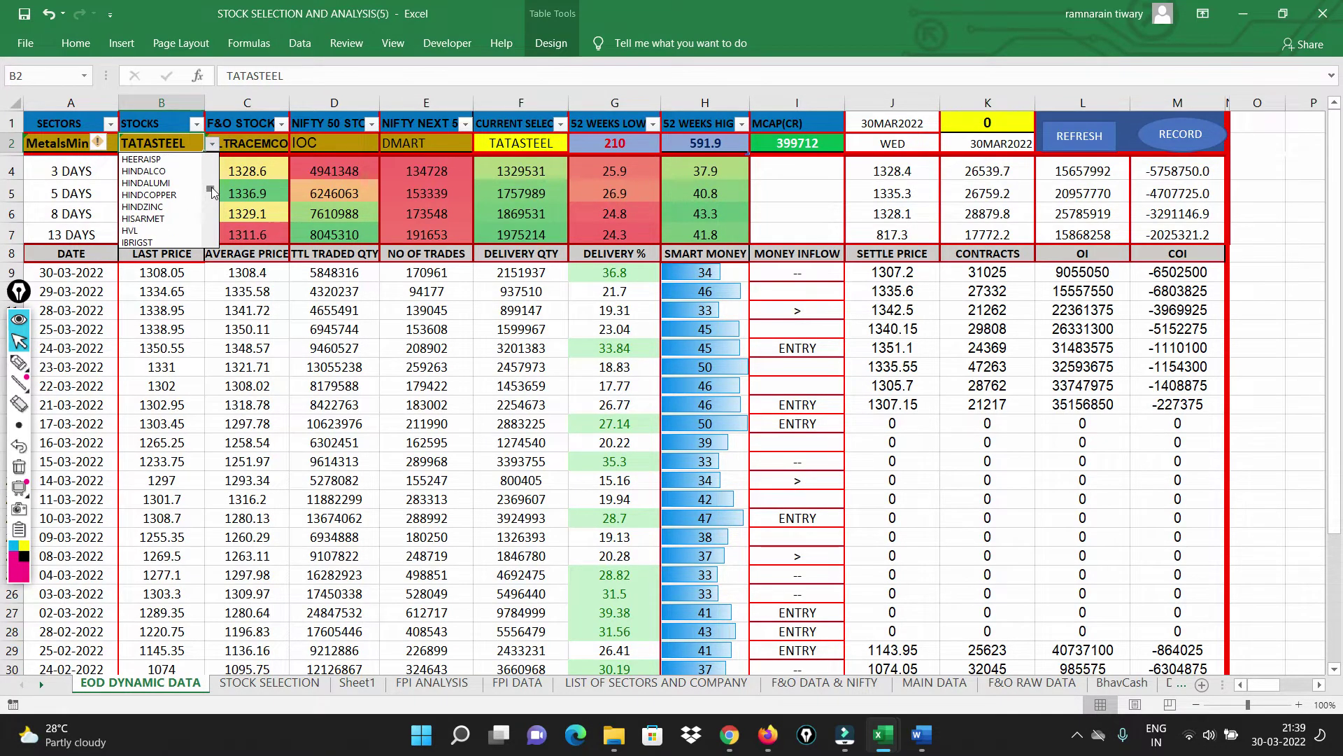
click(266, 144)
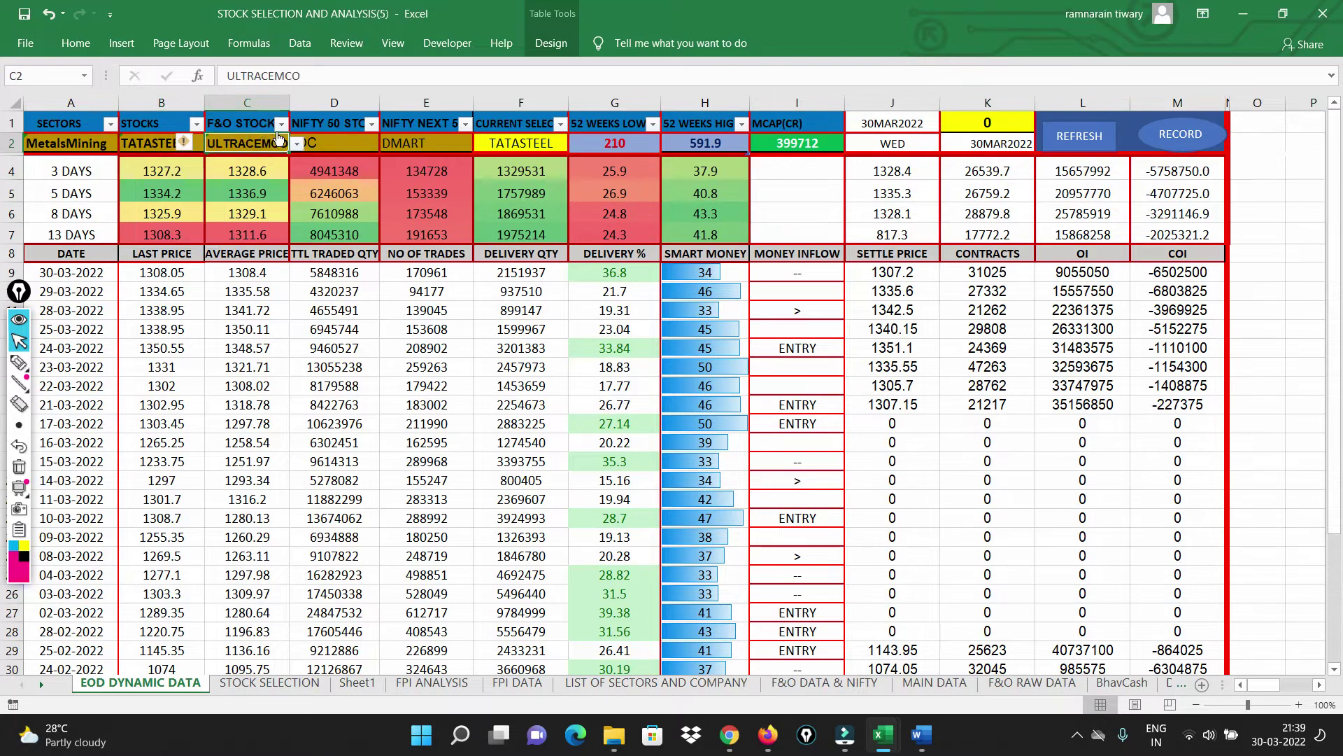
click(297, 146)
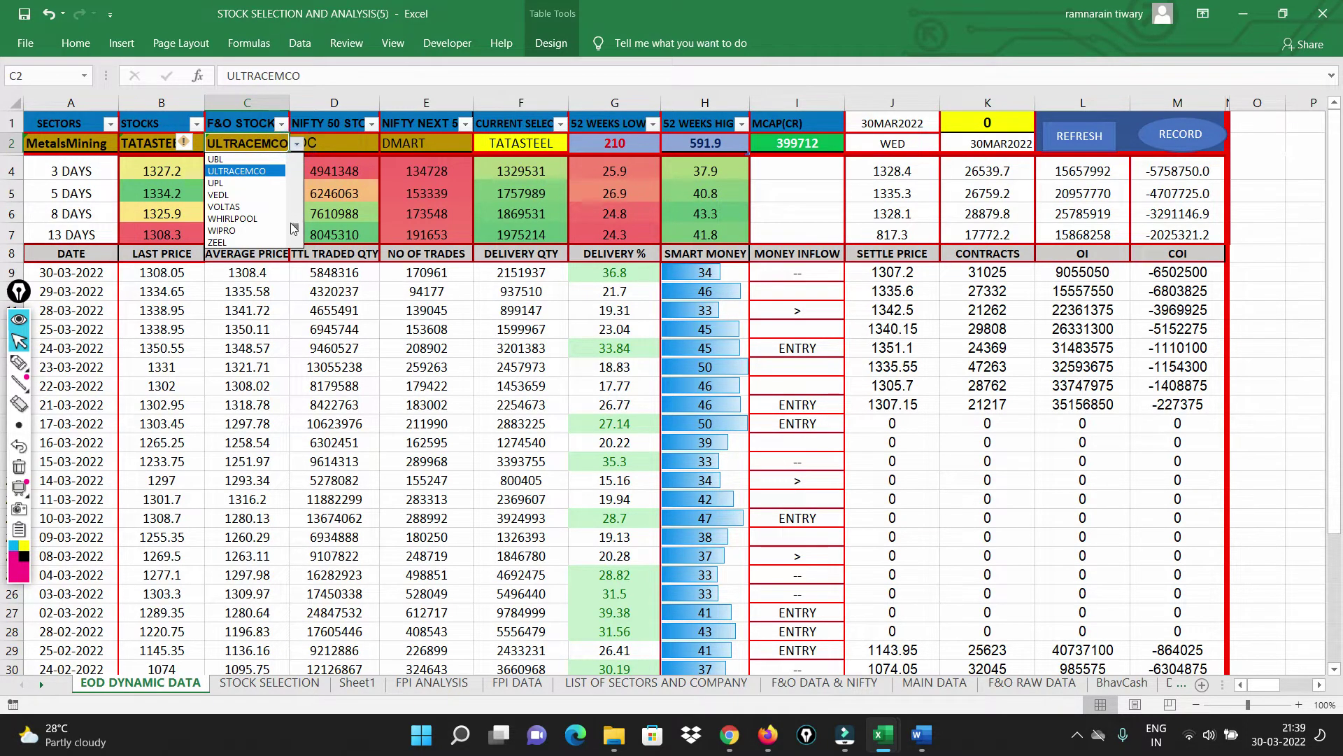
click(354, 141)
click(353, 140)
click(387, 145)
click(427, 143)
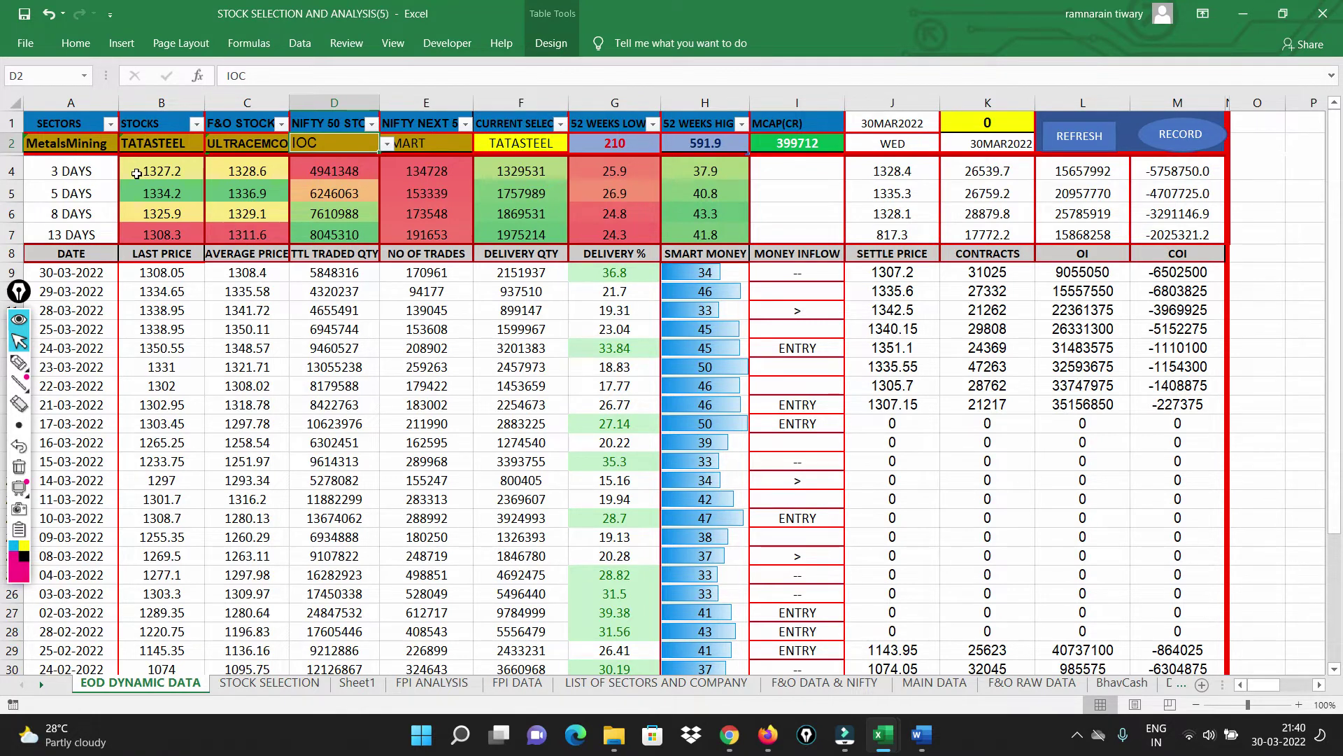
click(510, 145)
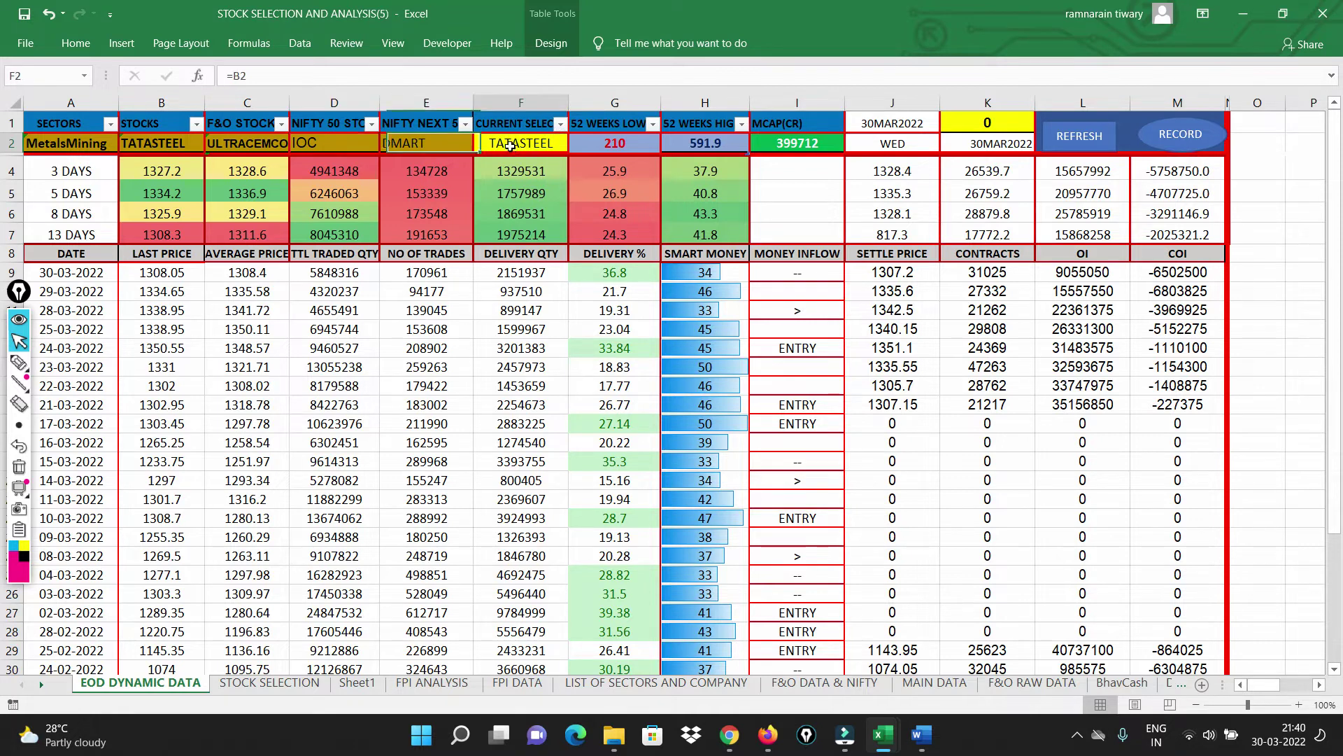
text(=)
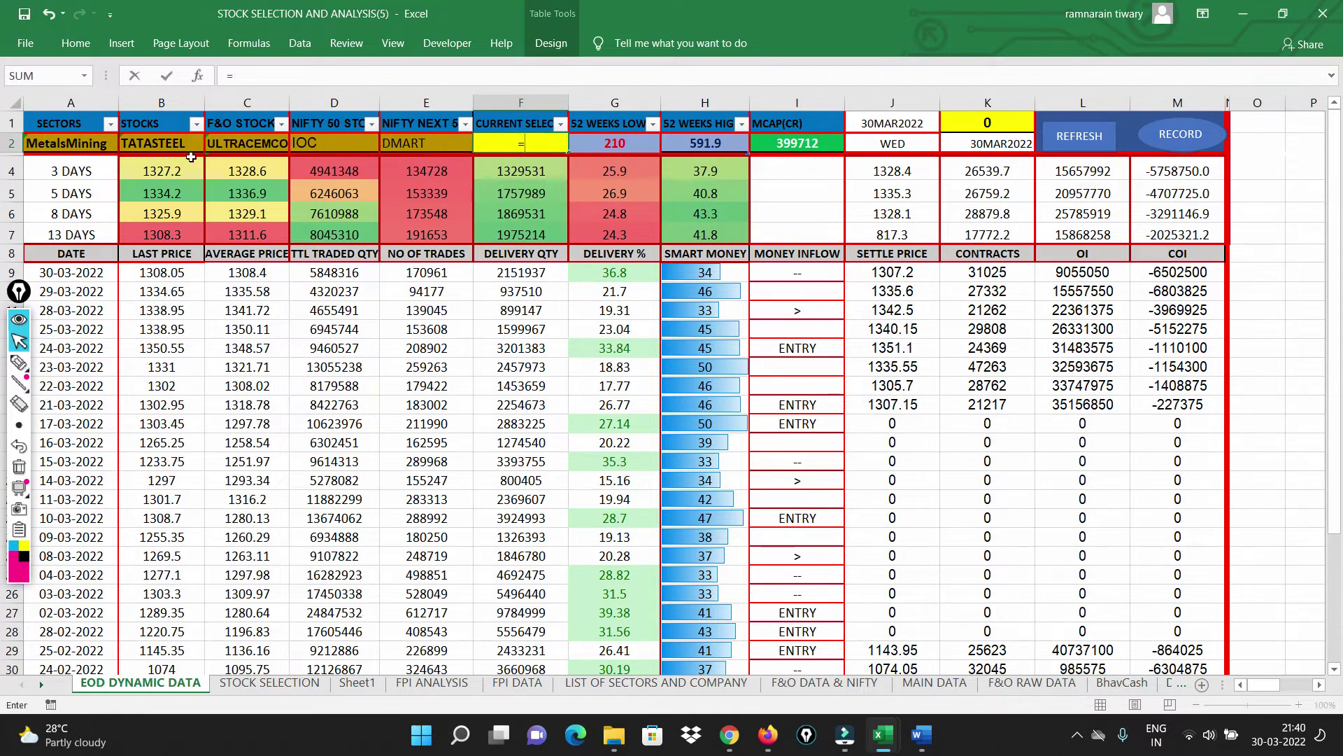
click(159, 143)
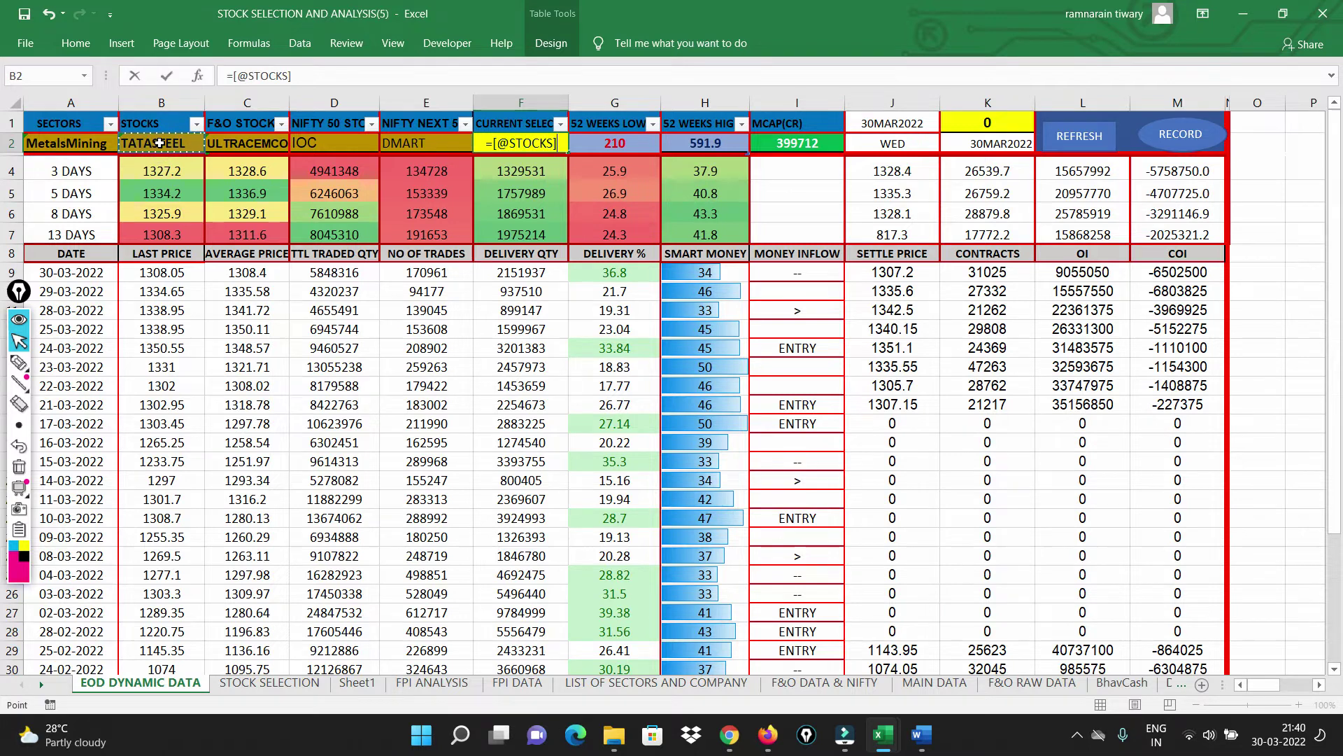
key(Return)
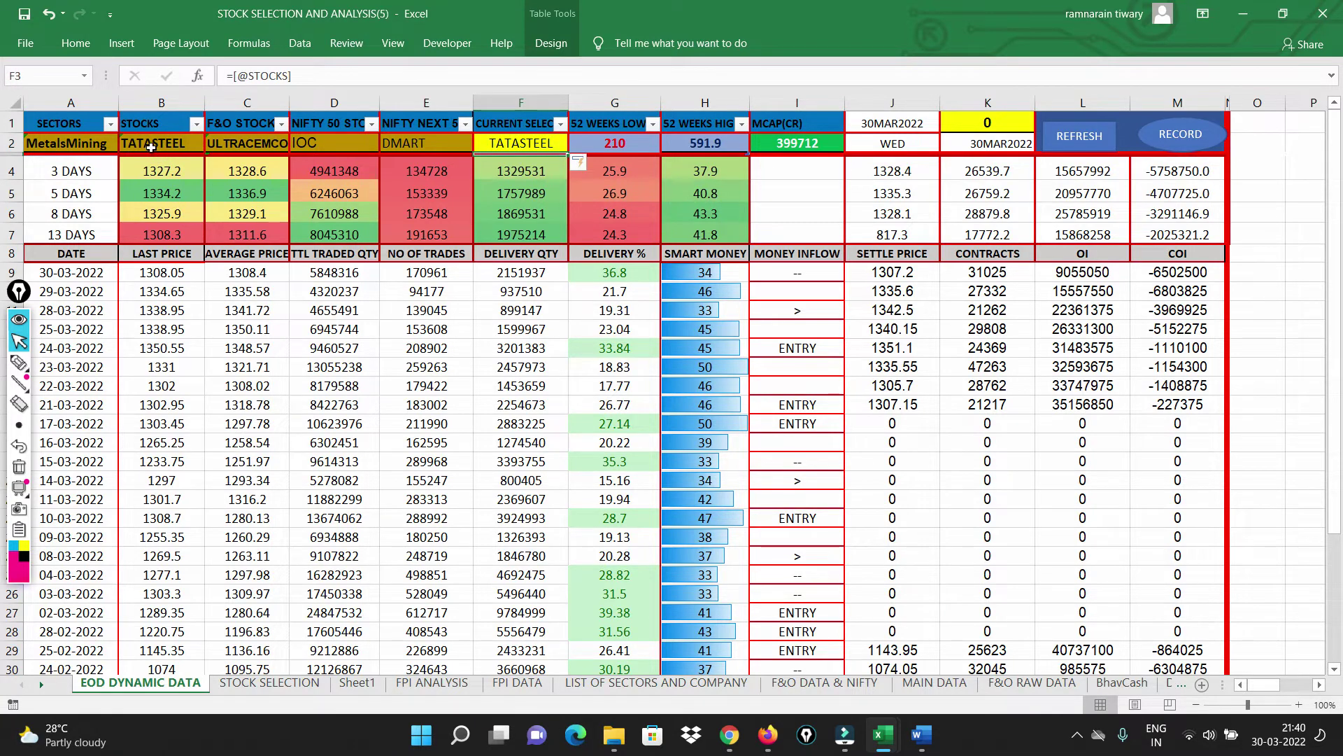
Pick VEDL, then SAIL as the stock in B2's dropdown
click(151, 146)
click(212, 144)
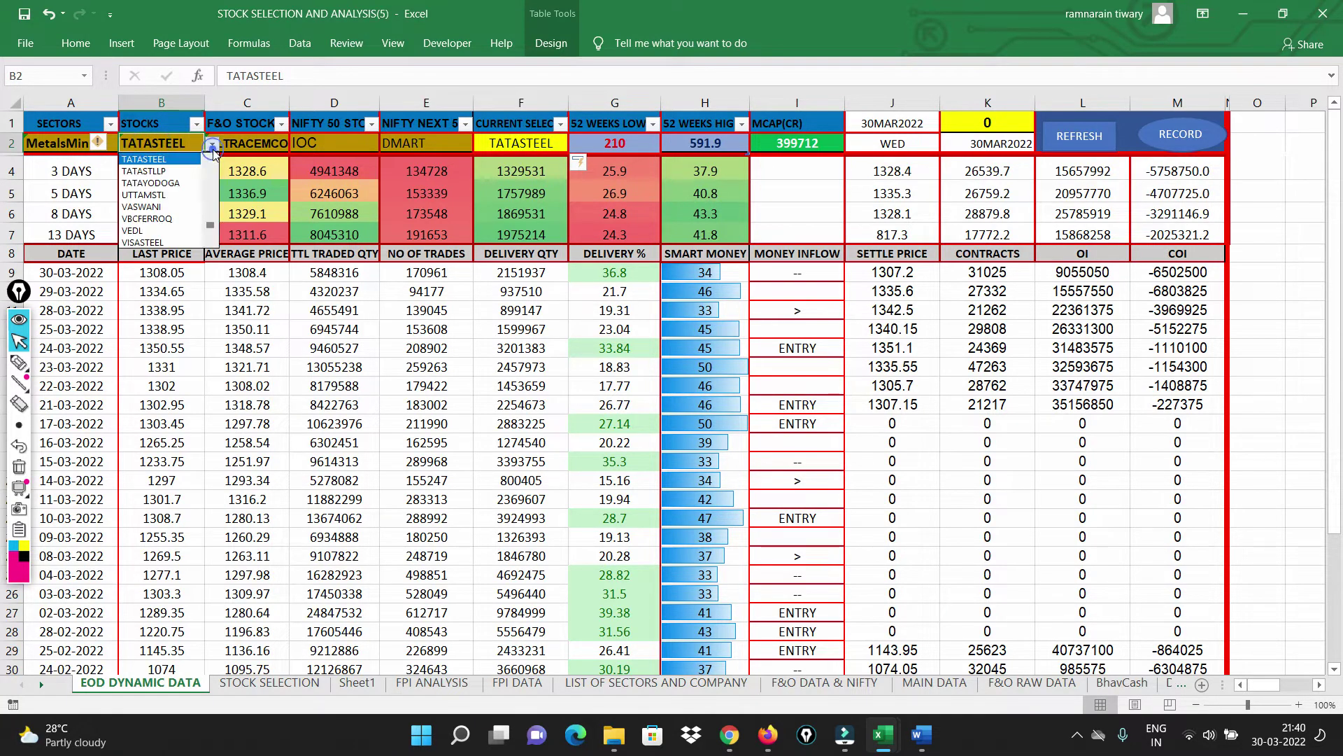
click(146, 231)
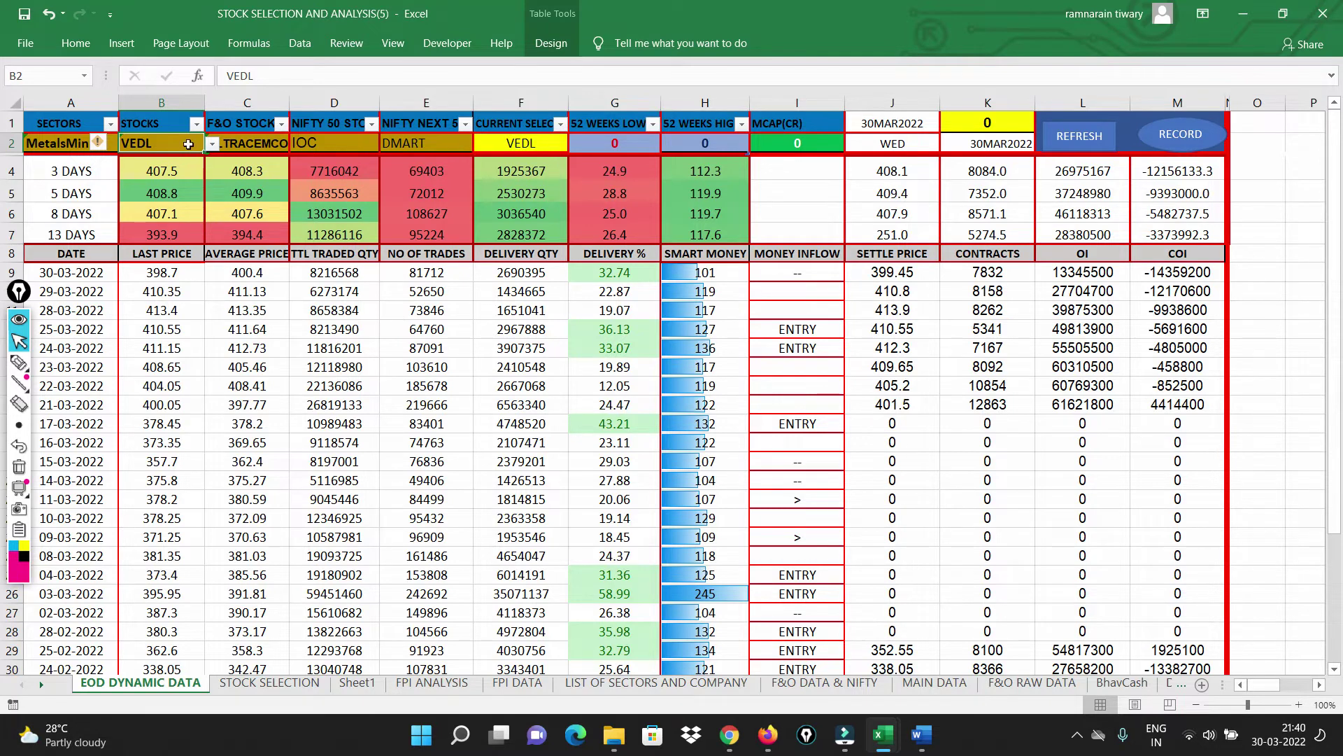
click(213, 145)
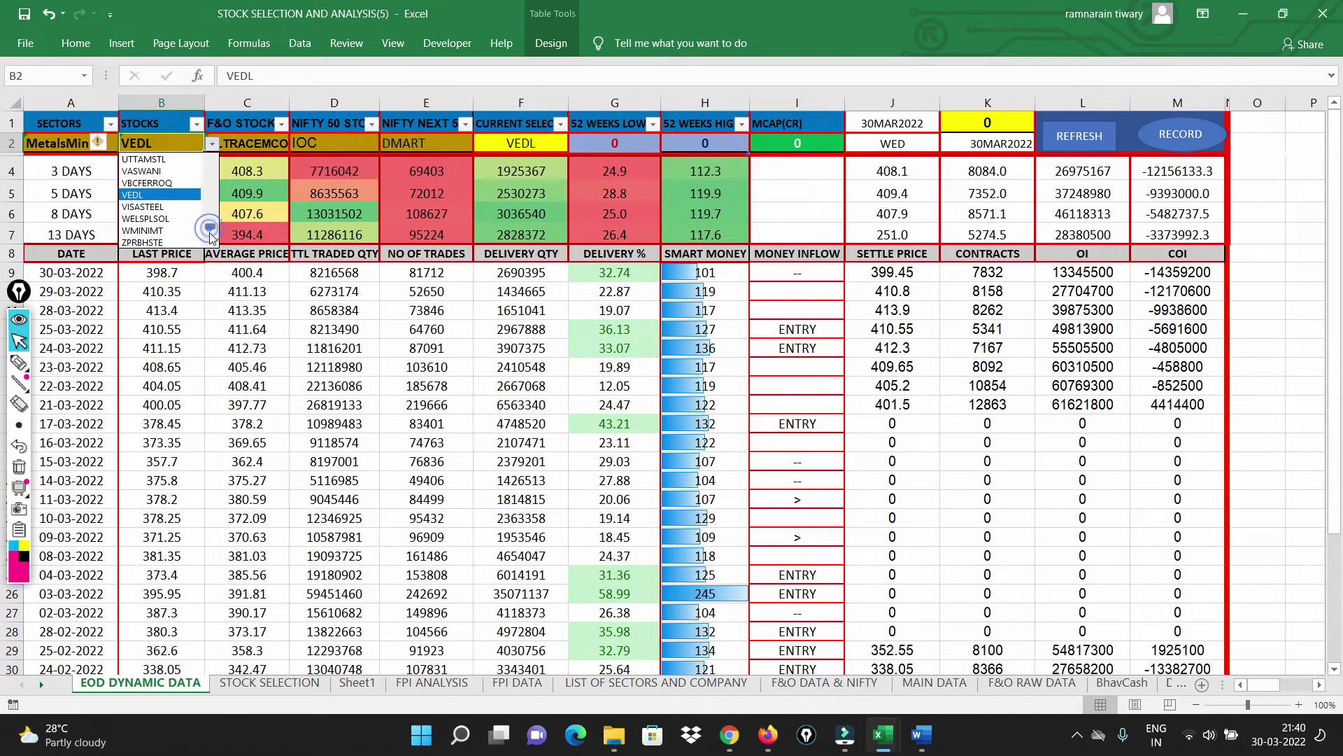
drag(212, 234, 210, 234)
drag(212, 233, 211, 221)
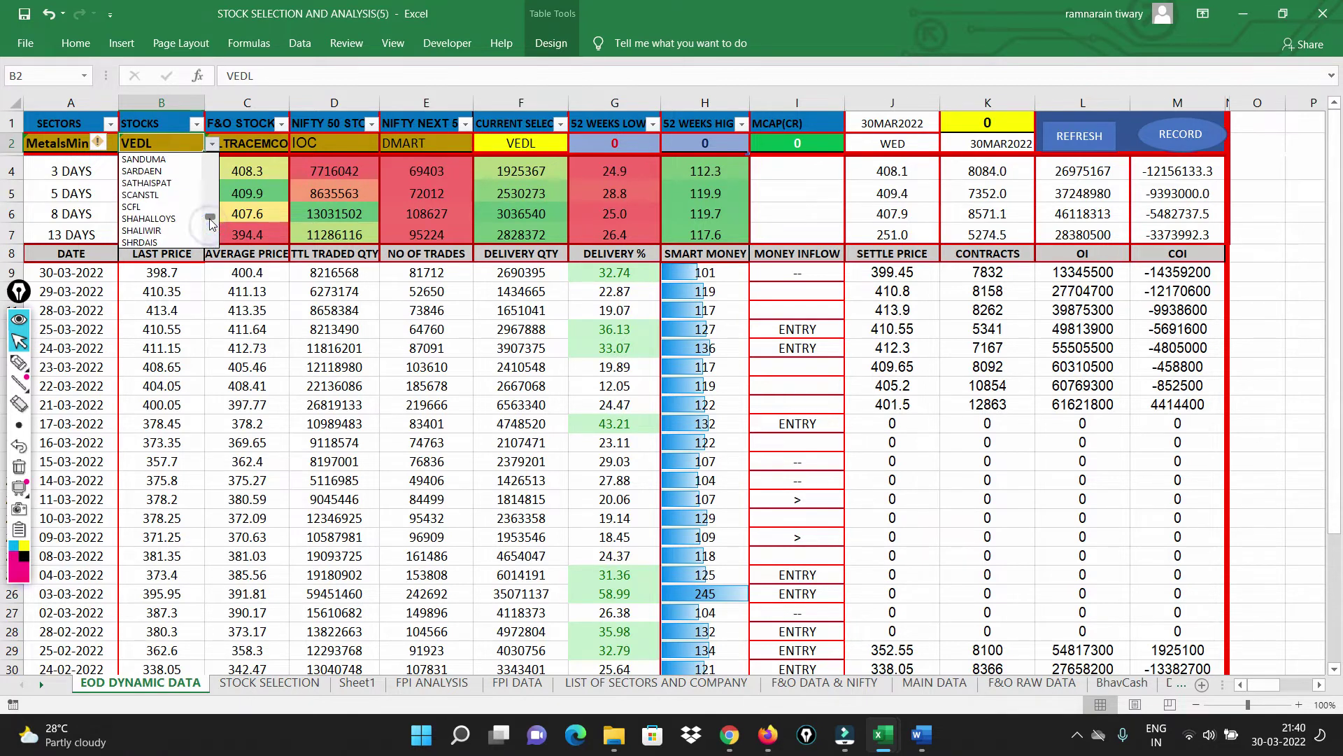
scroll(210, 221, up, 1)
scroll(211, 221, up, 1)
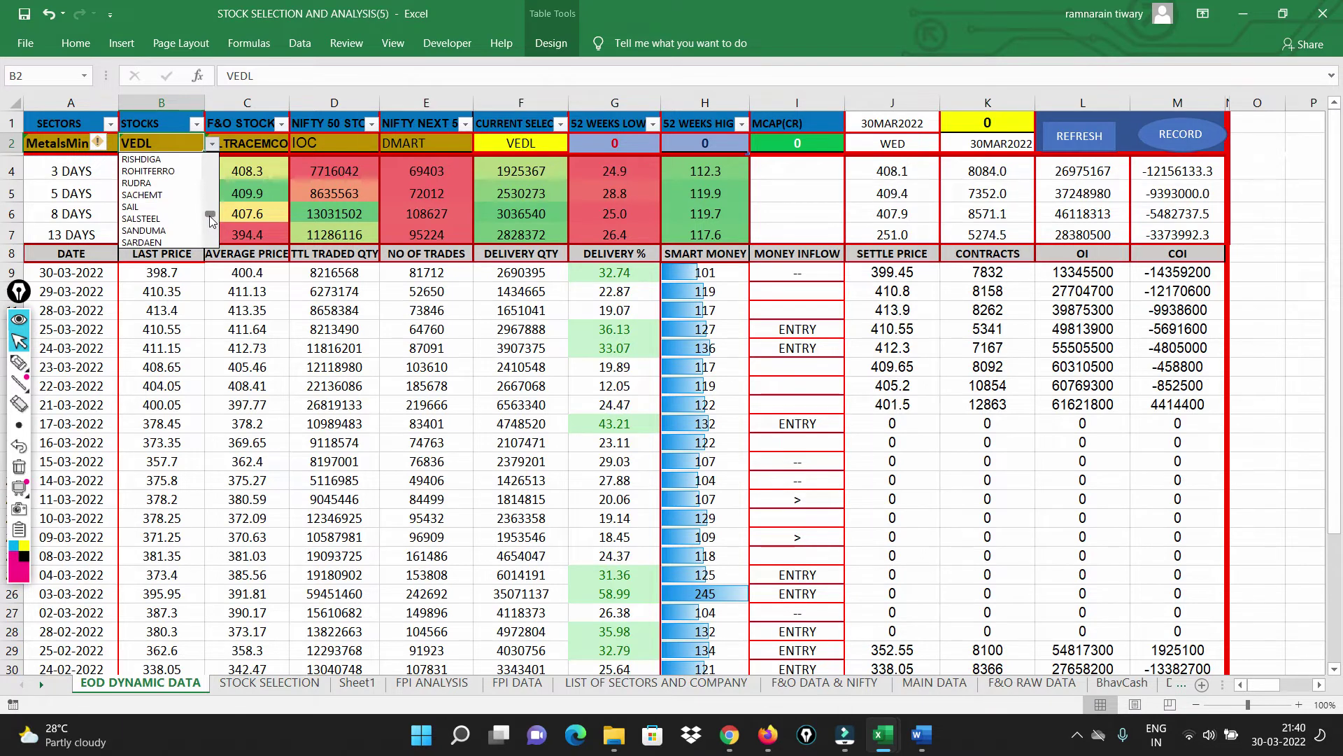
click(128, 207)
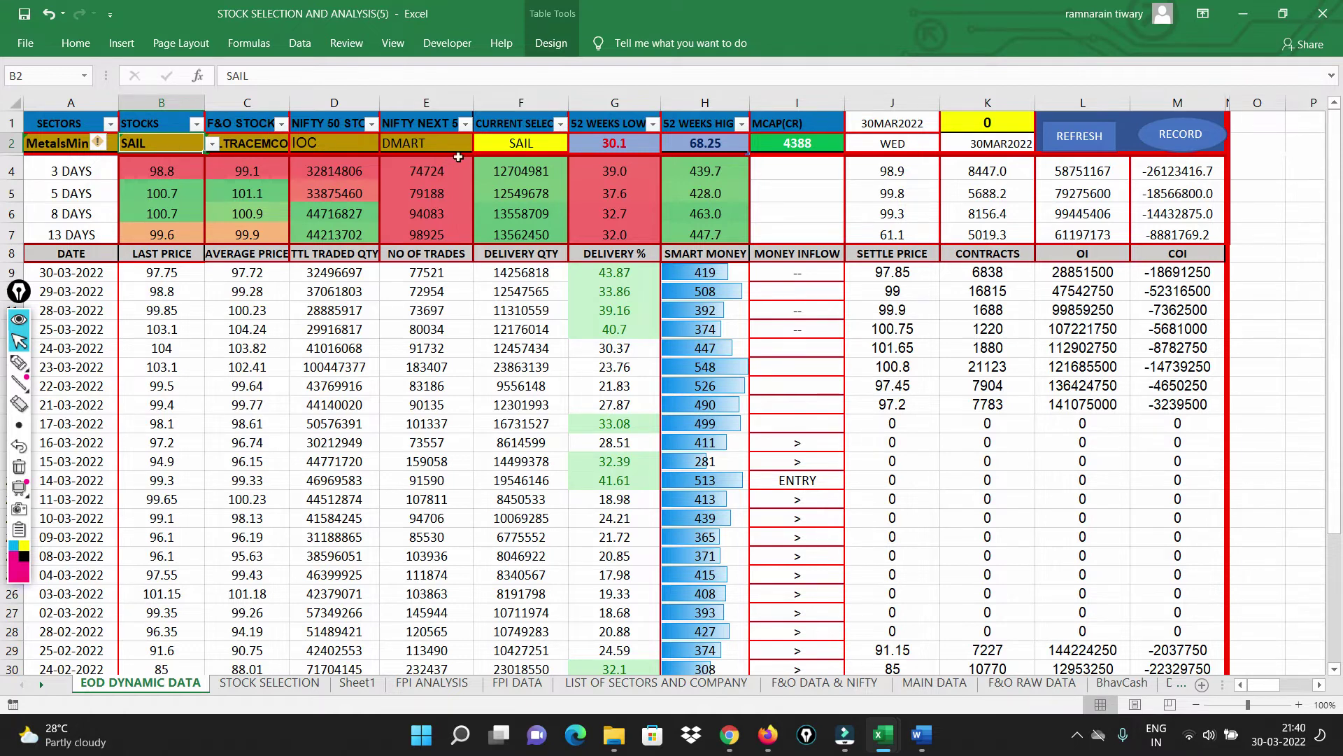
Change F2's formula to =[@[F&O STOCKS]] so it follows the C2 selector
click(502, 145)
text(=)
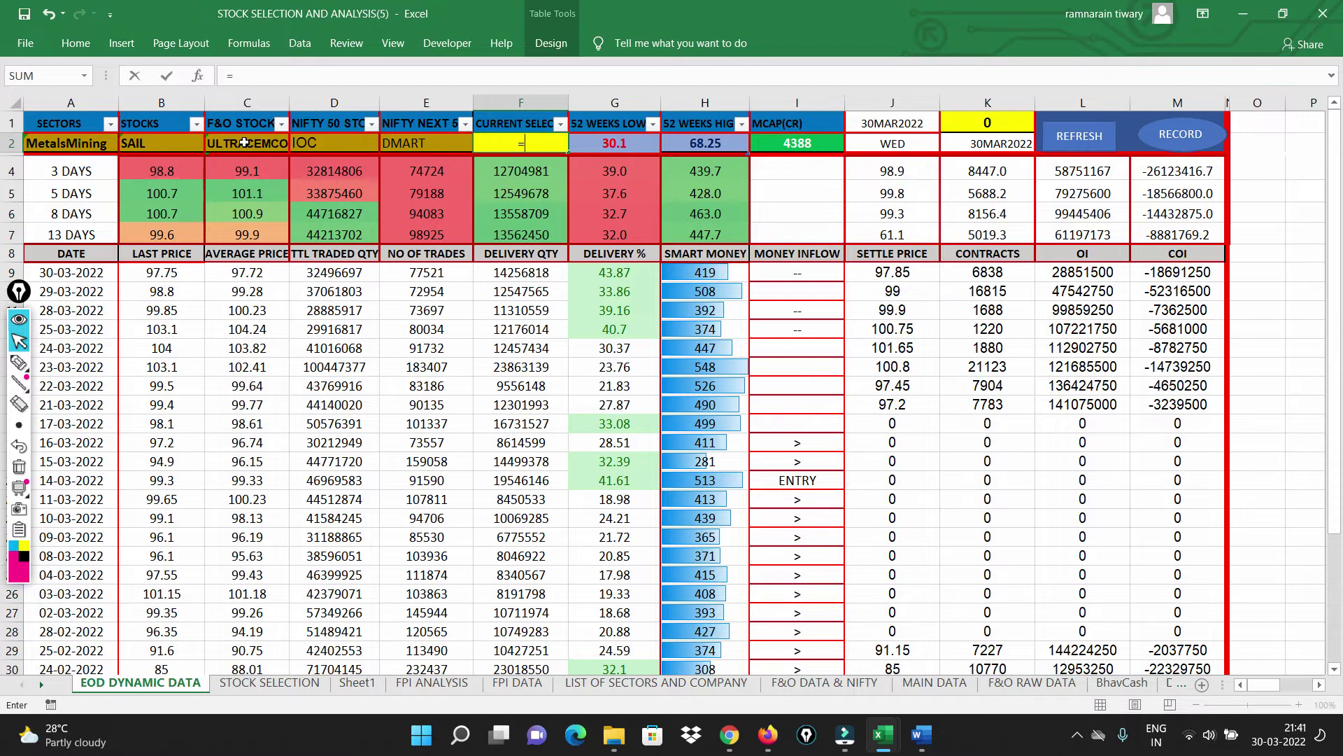
click(245, 143)
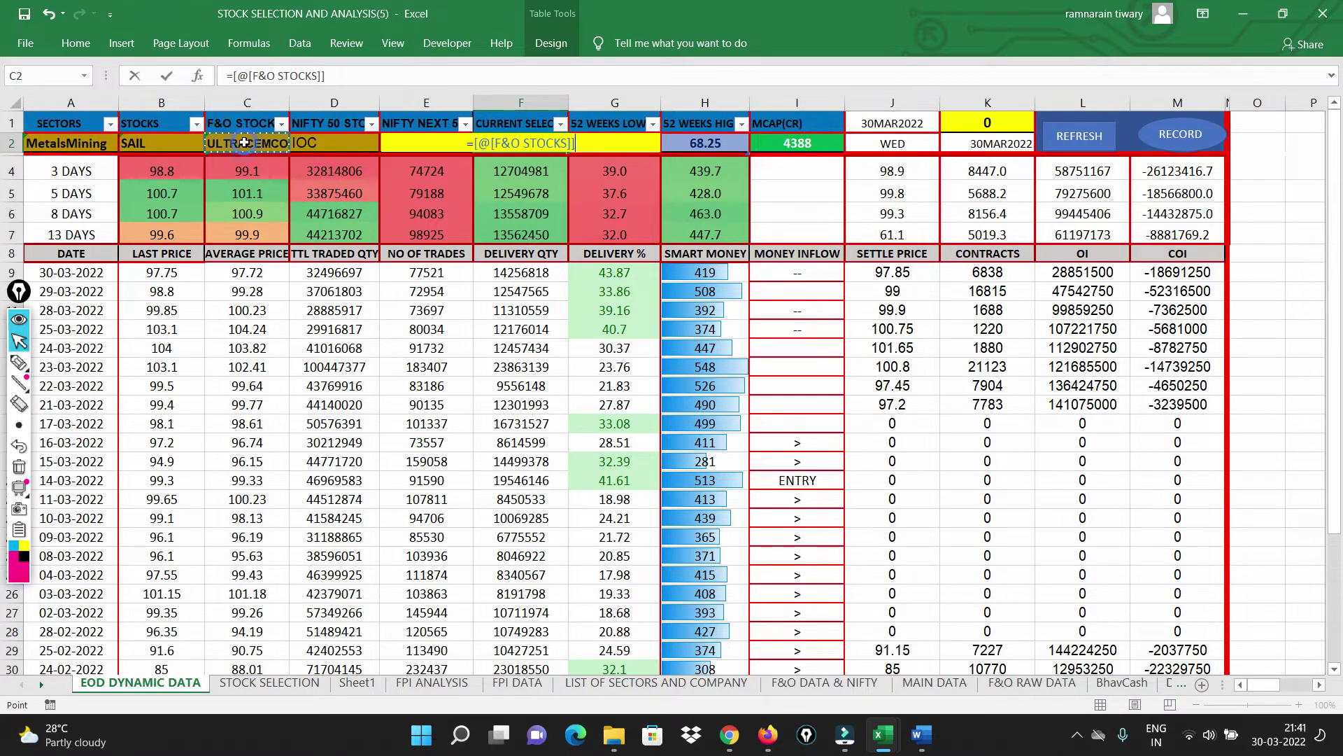
key(Return)
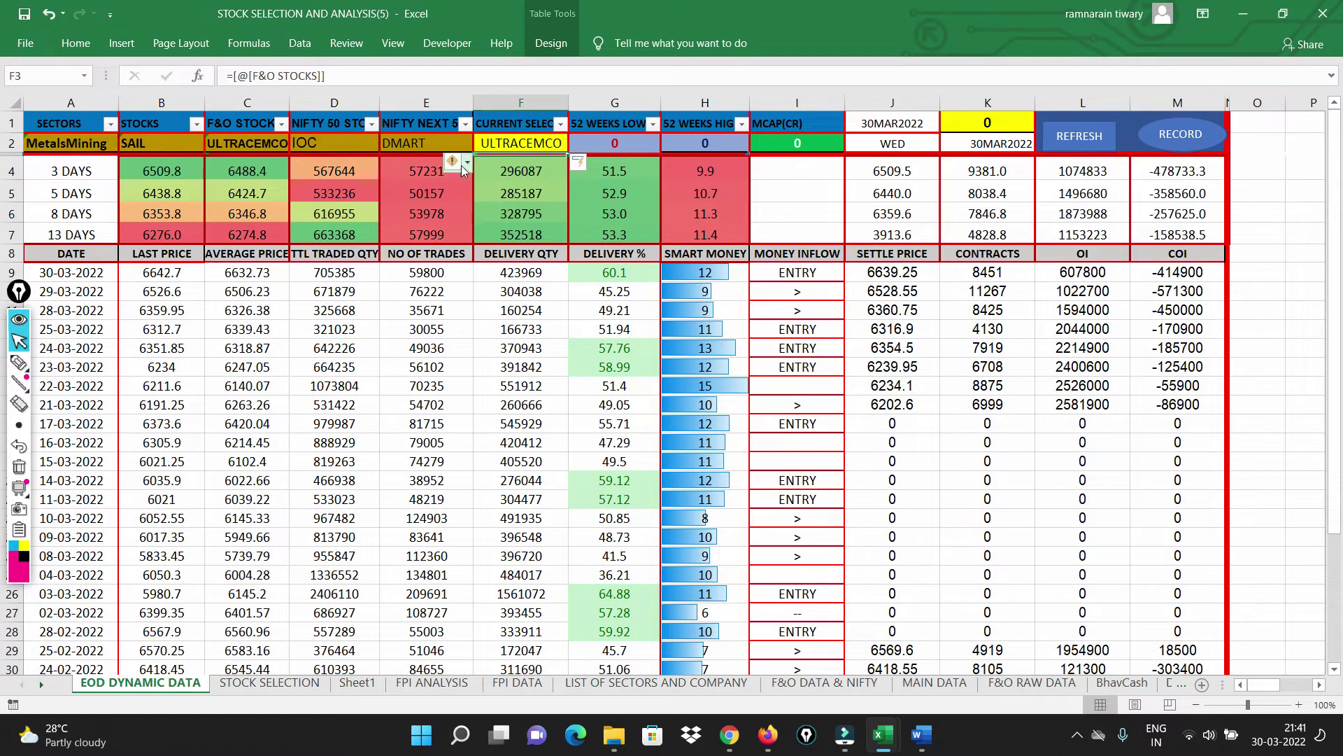
Pick BSOFT, then CUMMINSIND as the F&O stock in C2's dropdown
click(255, 148)
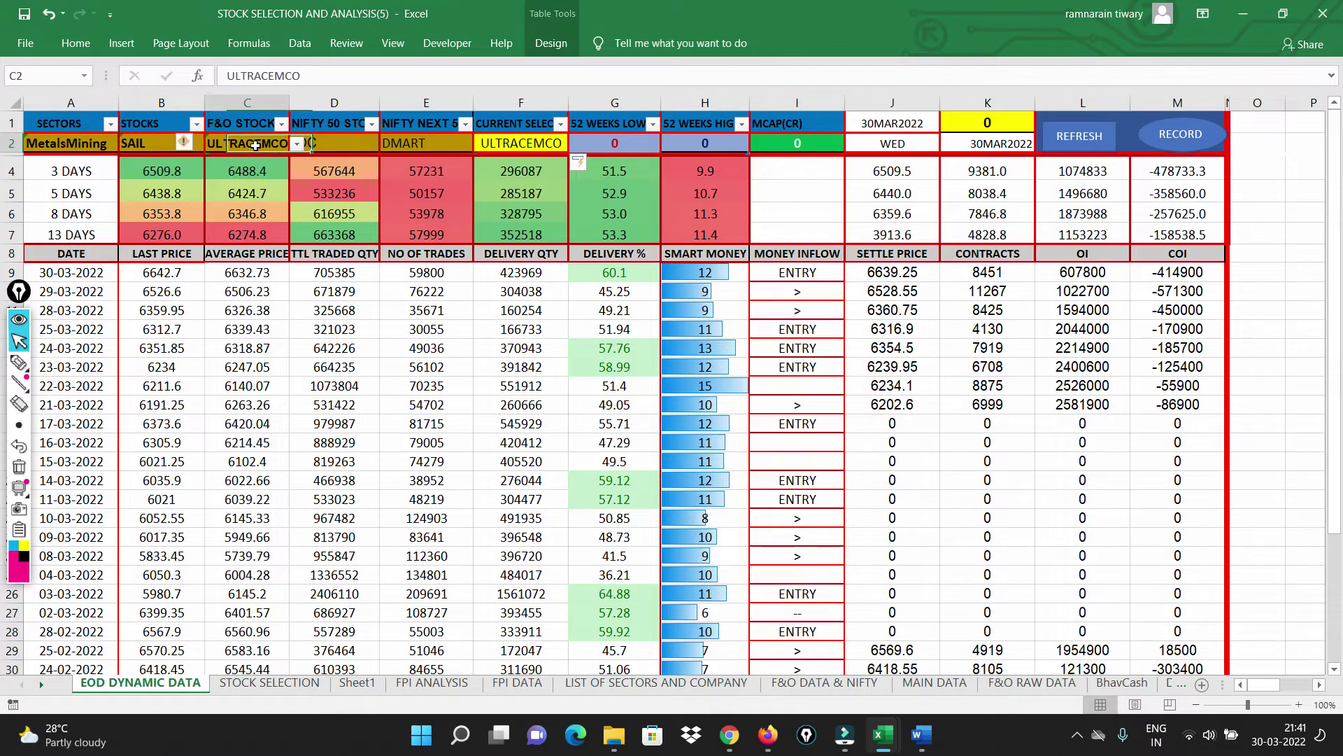
click(297, 145)
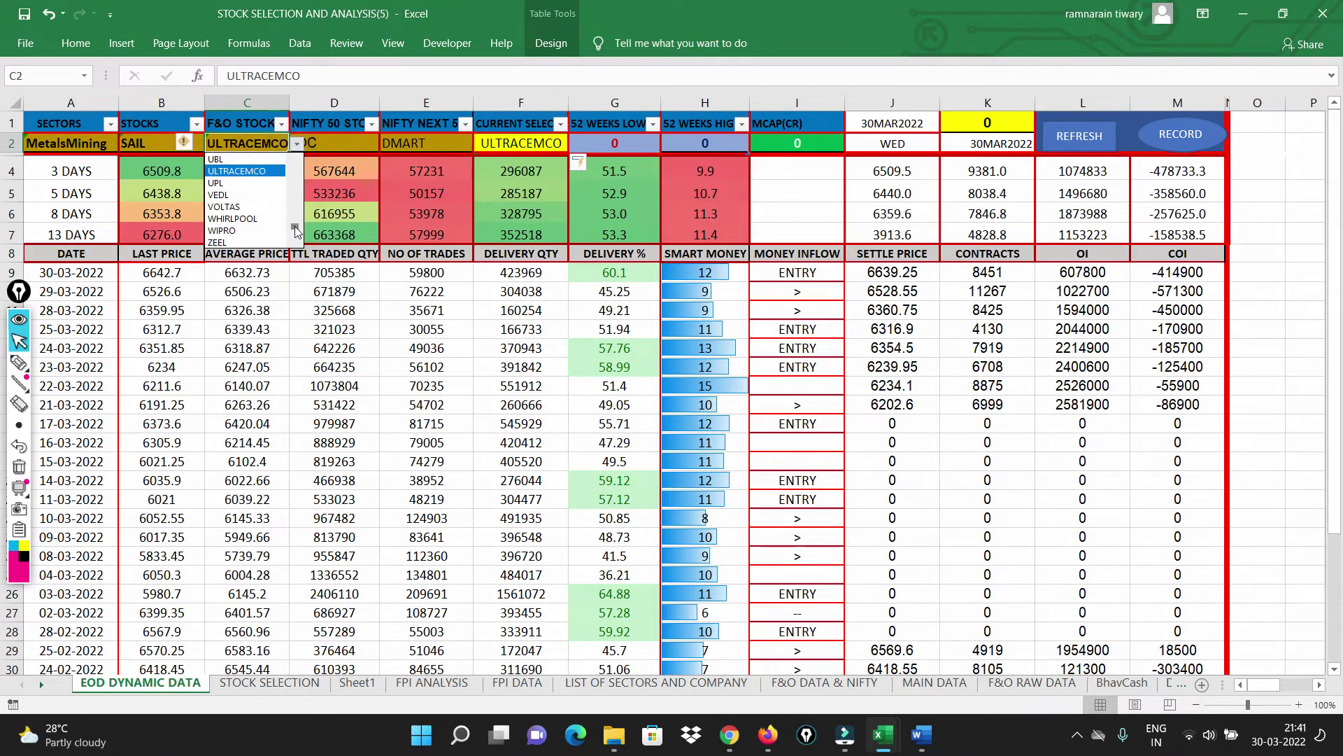
drag(294, 230, 294, 172)
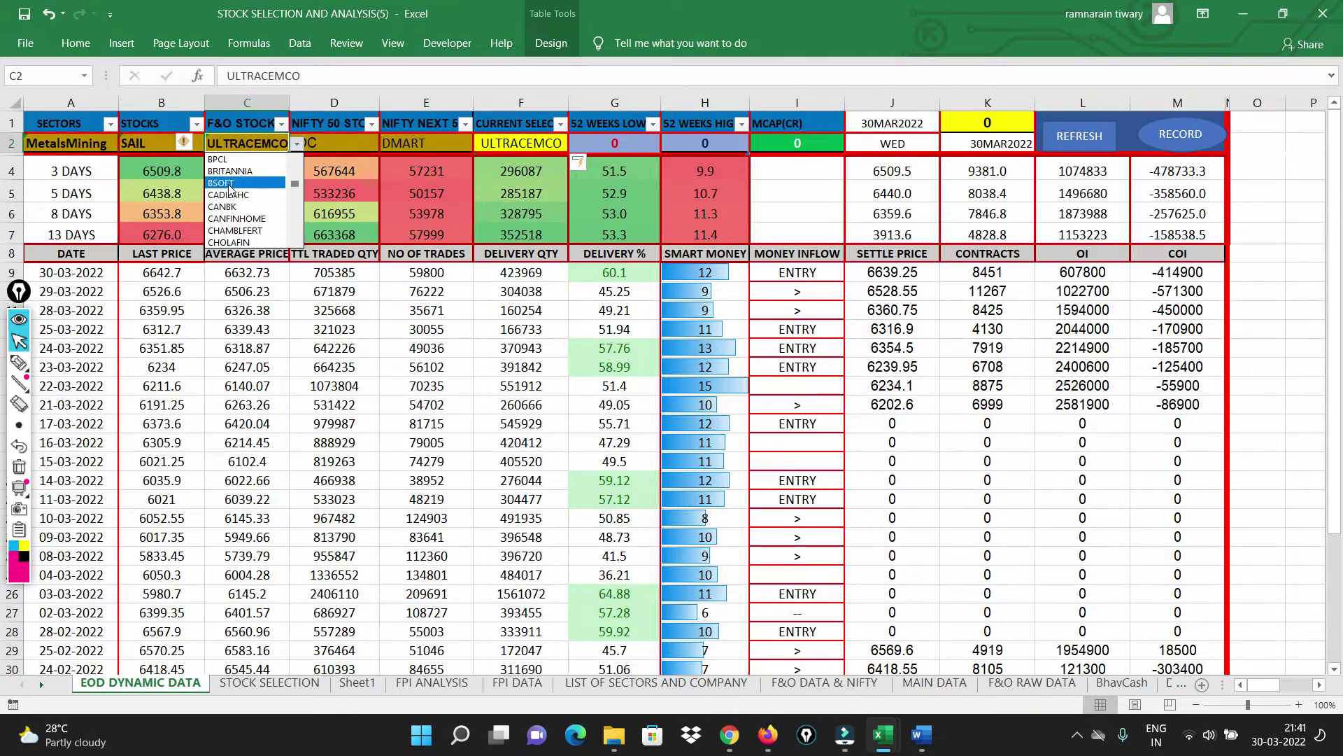
click(230, 189)
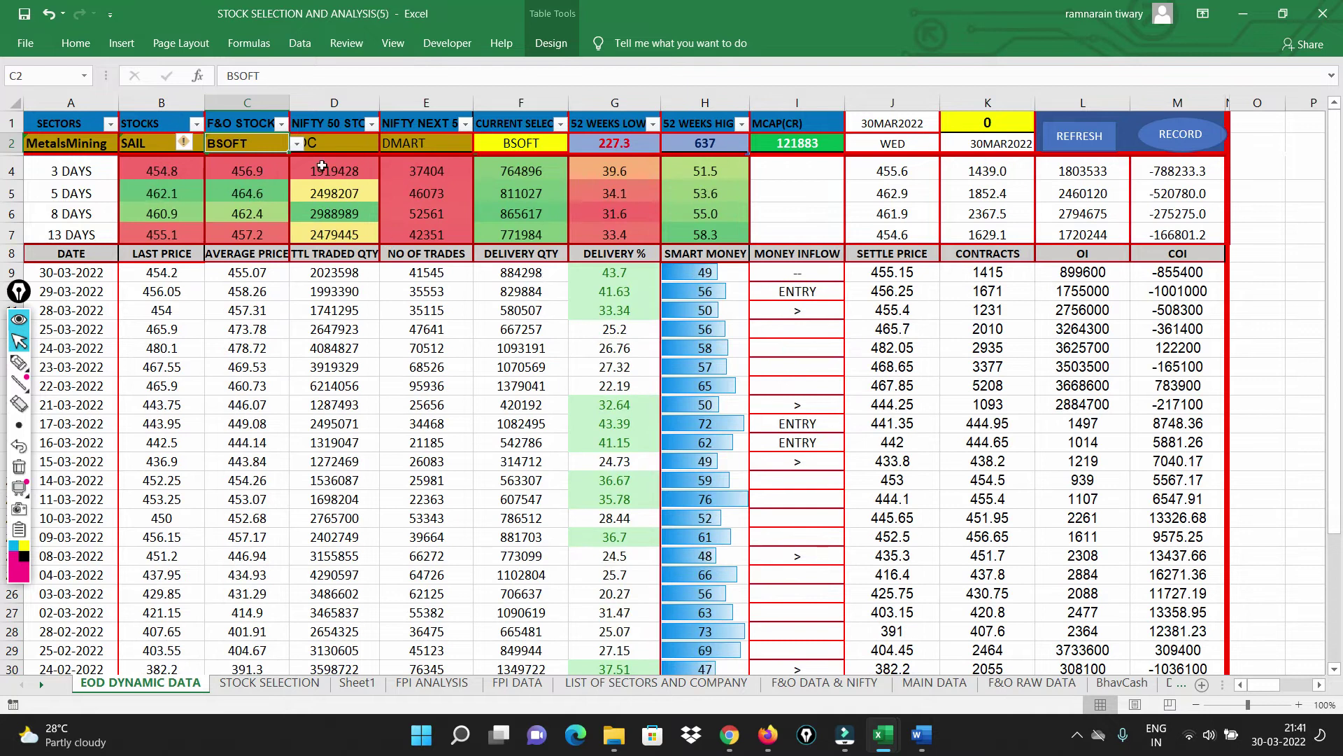
click(297, 144)
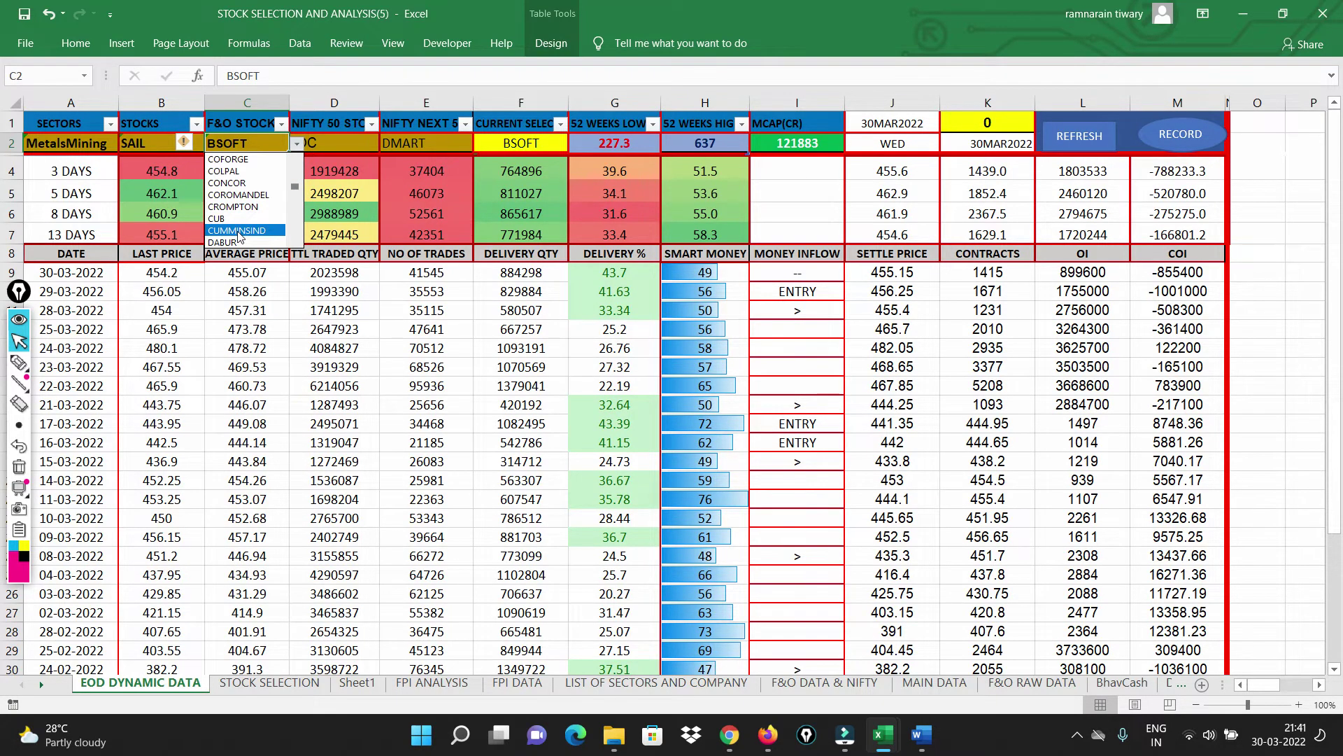
click(236, 230)
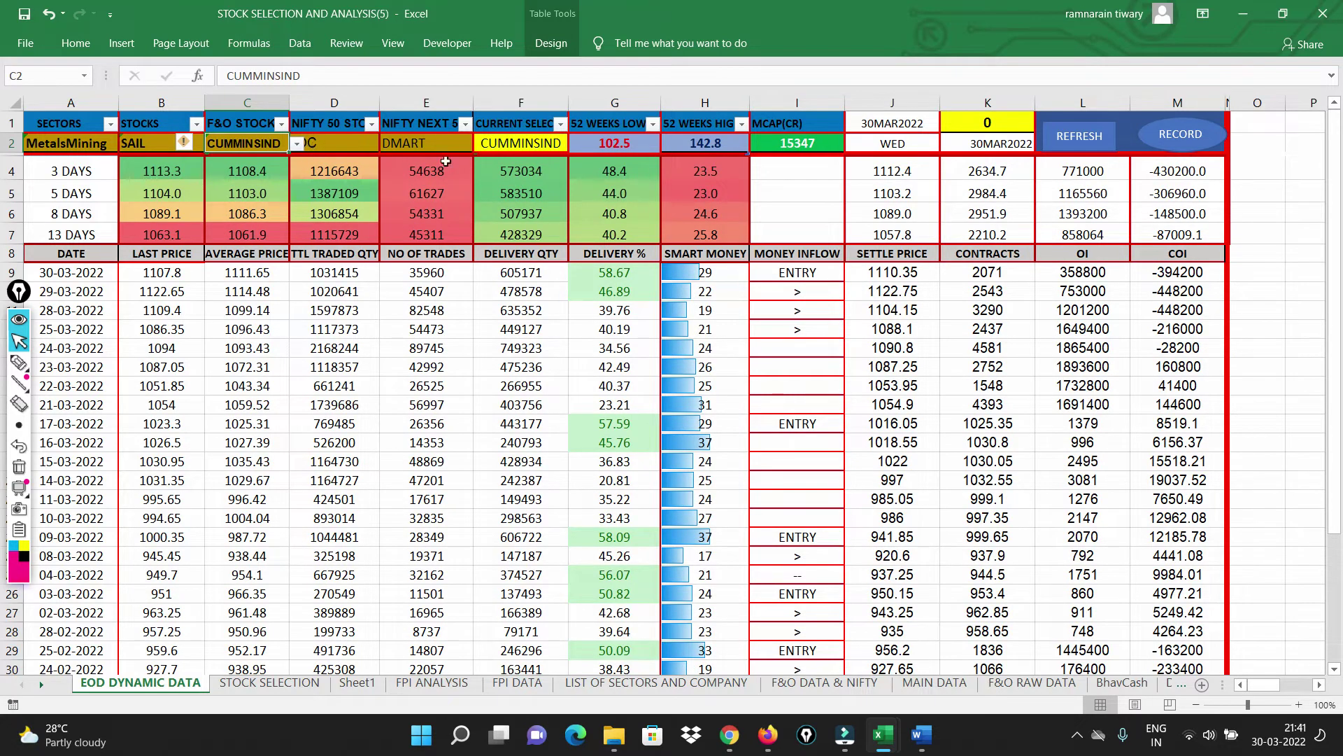
click(526, 145)
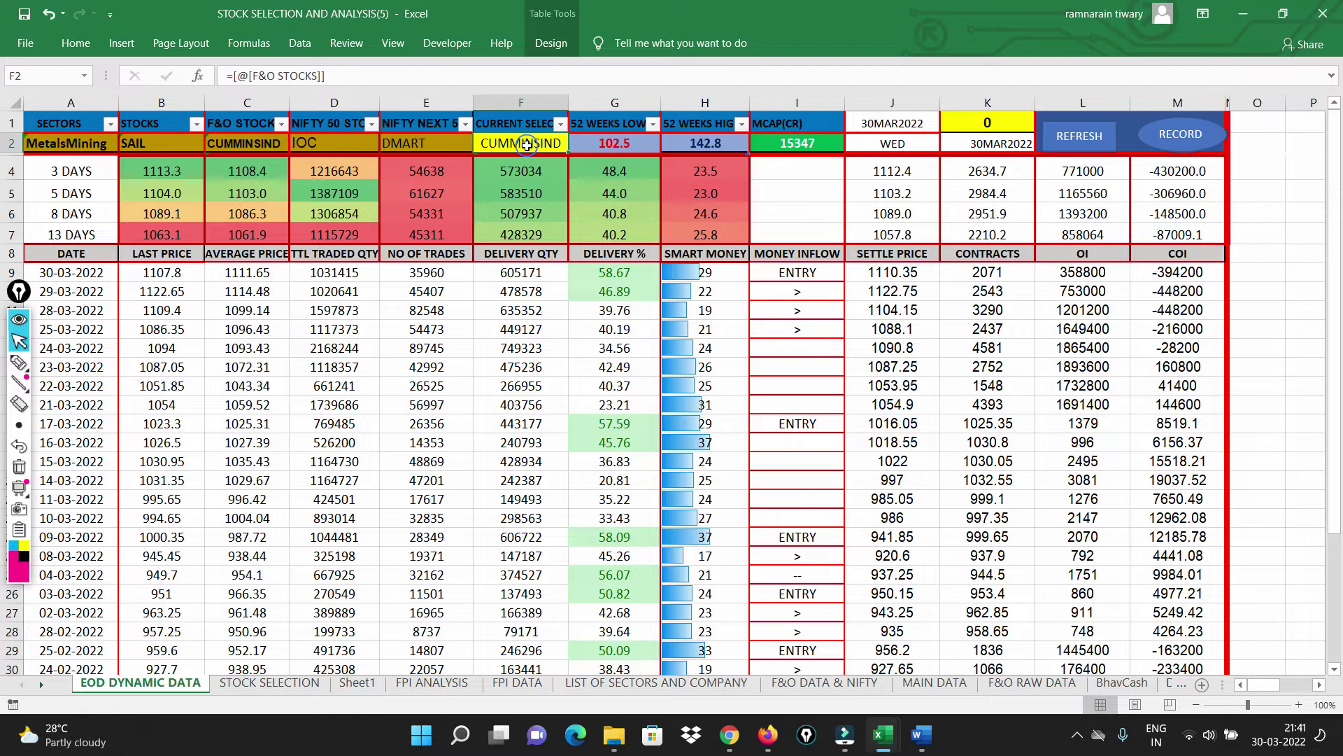
Link F2's formula to the NIFTY 50 selector in D2
text(=)
click(334, 144)
key(Return)
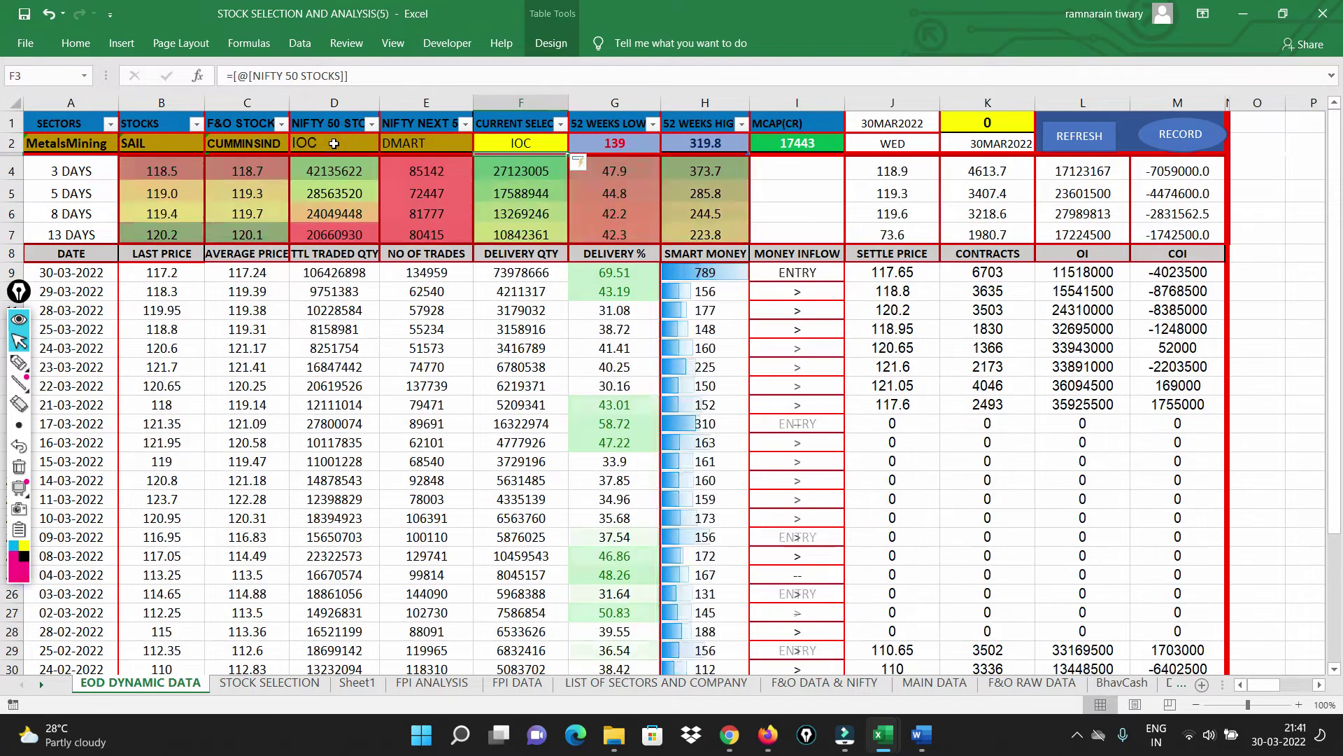
click(515, 142)
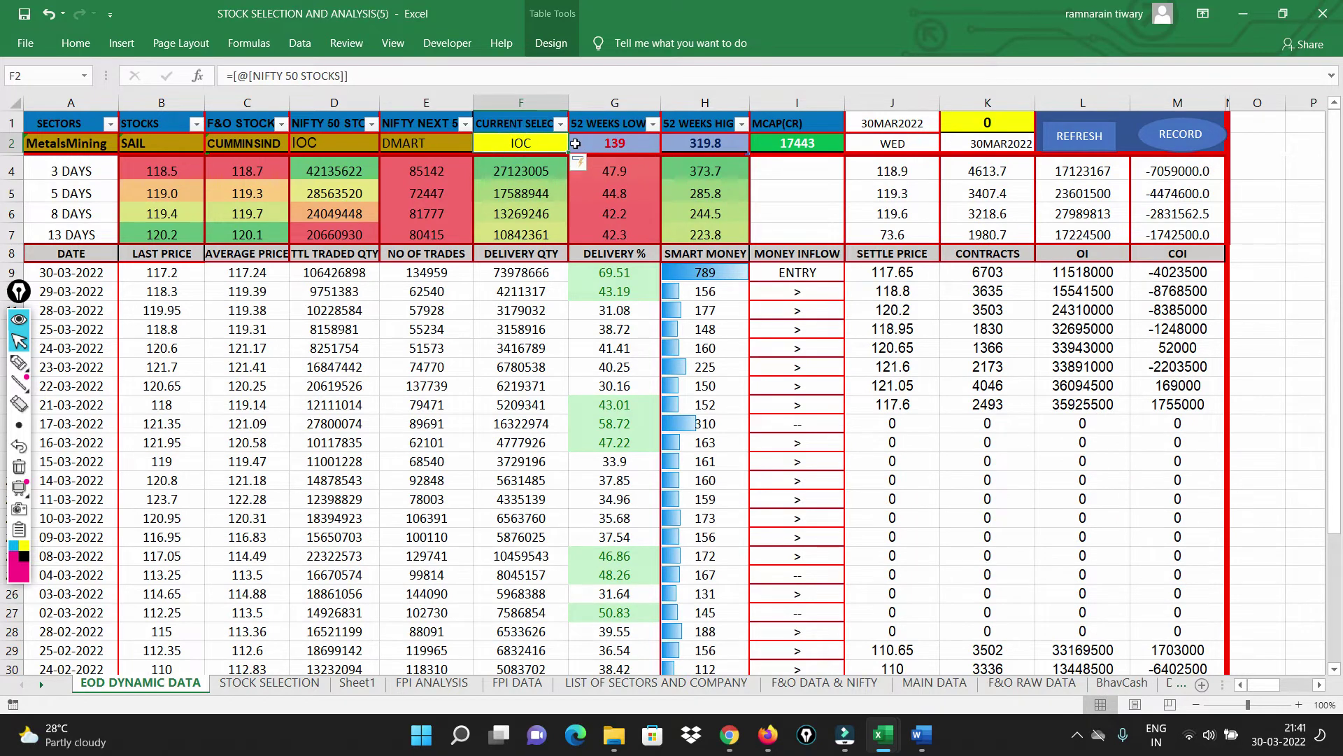
Pick LT, then BPCL as the NIFTY 50 stock in D2, then view FPI ANALYSIS
click(348, 145)
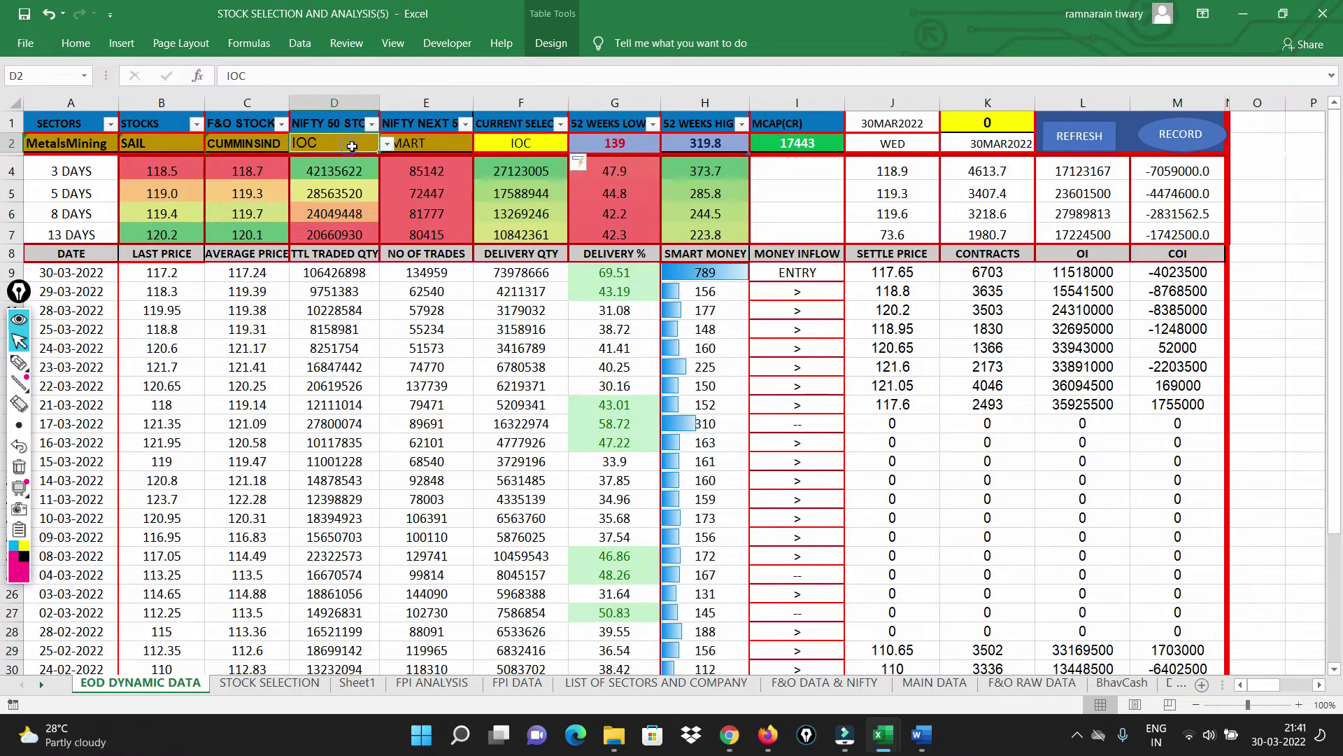
click(387, 144)
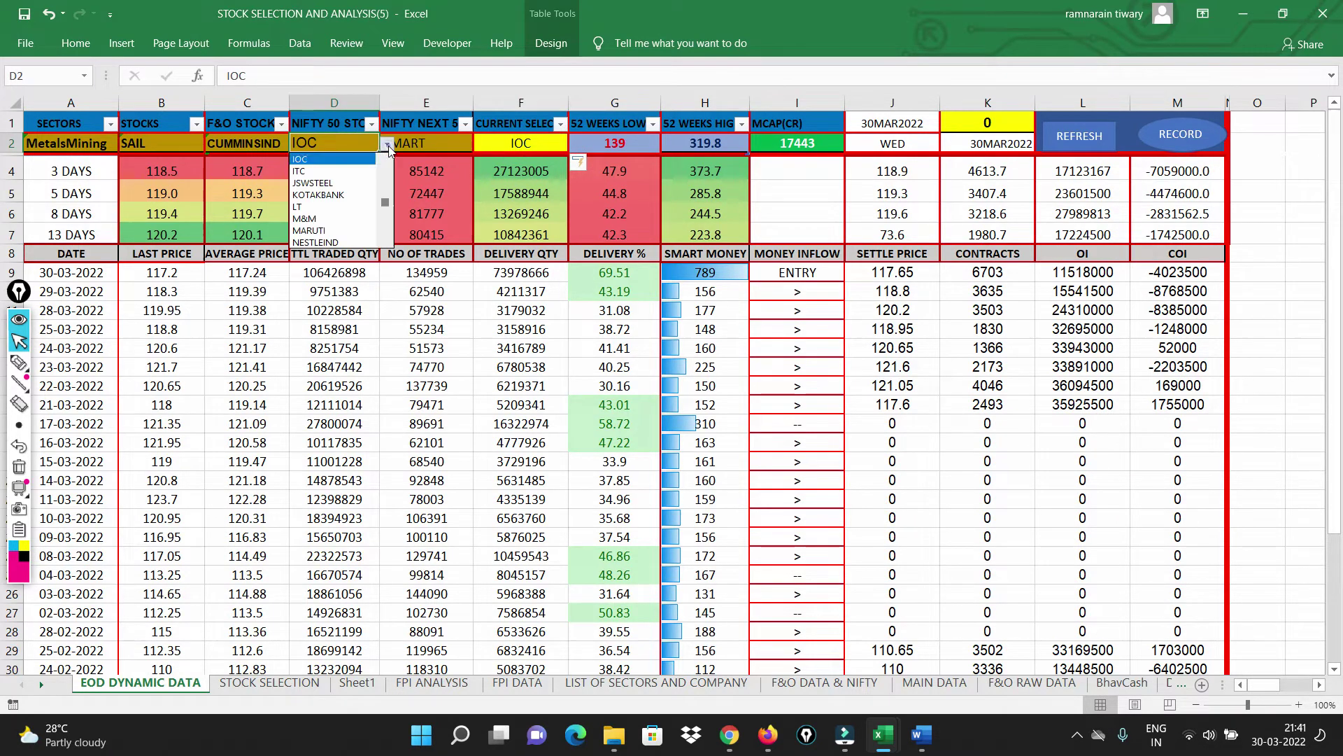
click(312, 214)
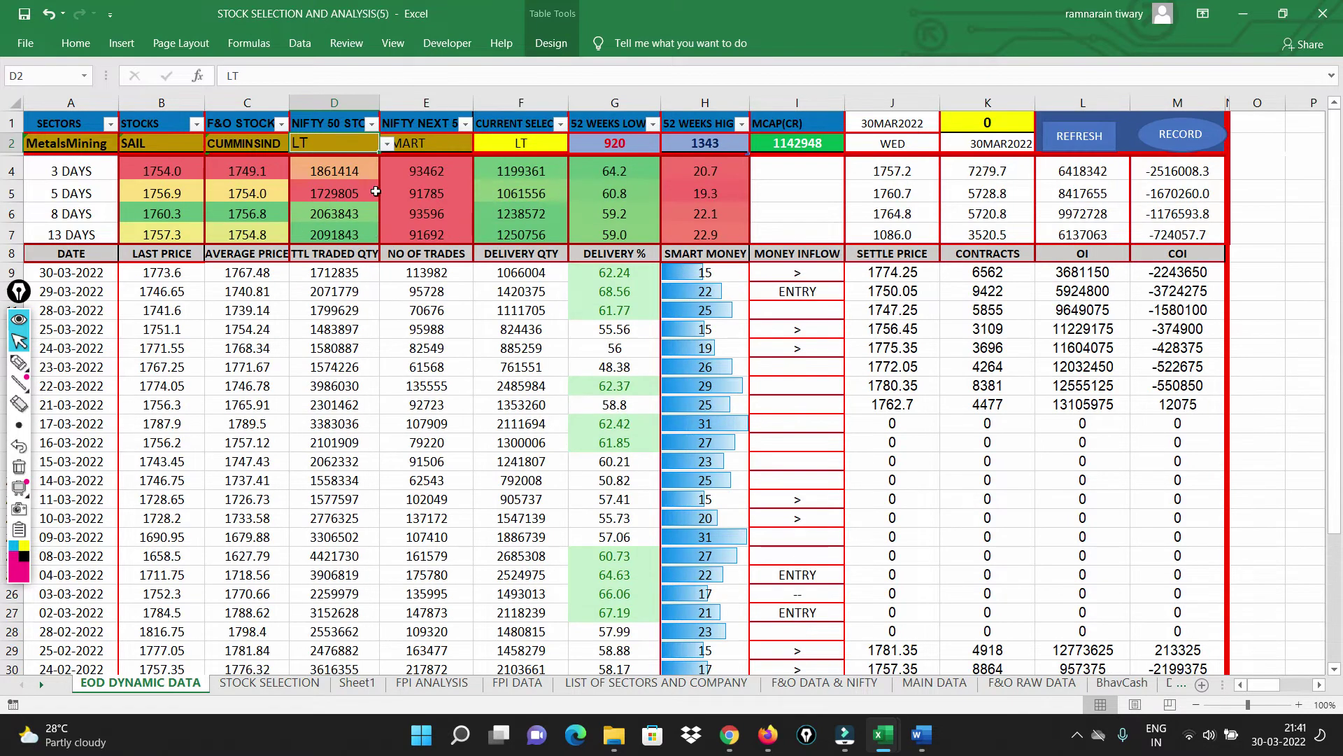
click(387, 144)
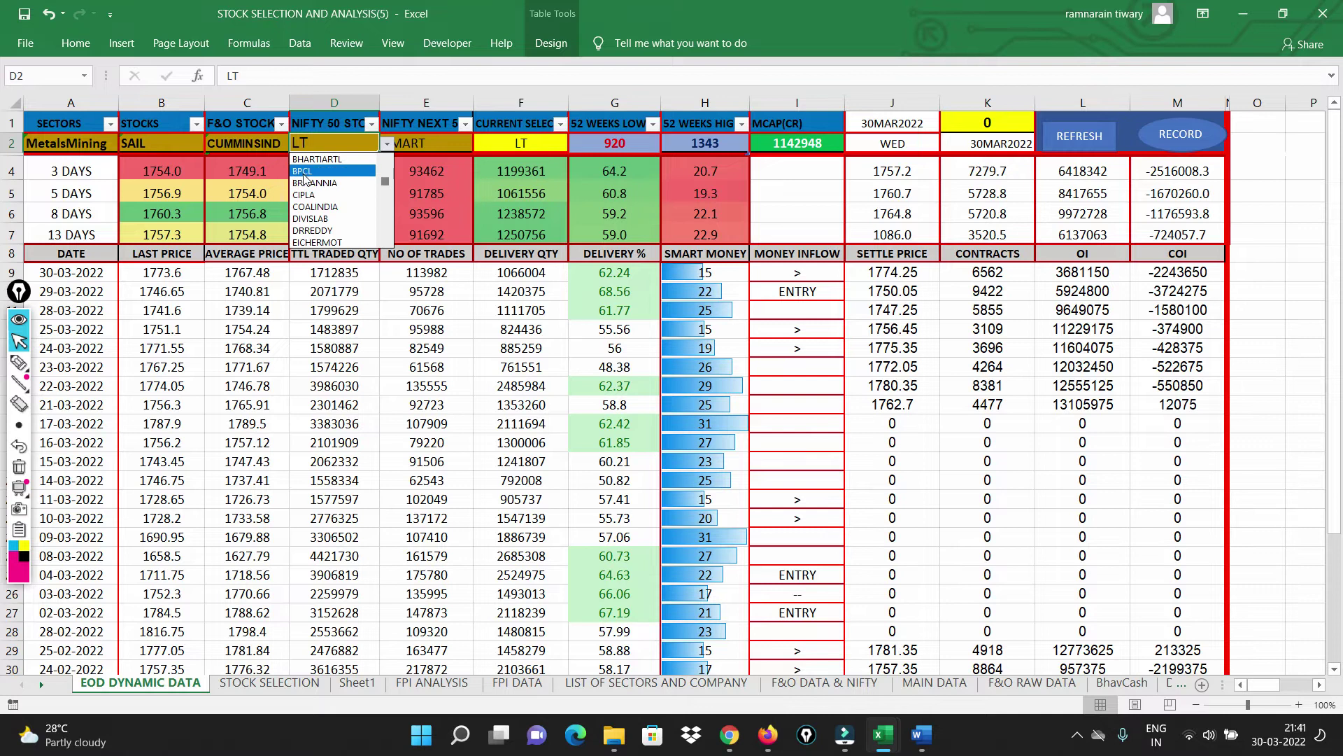
click(304, 177)
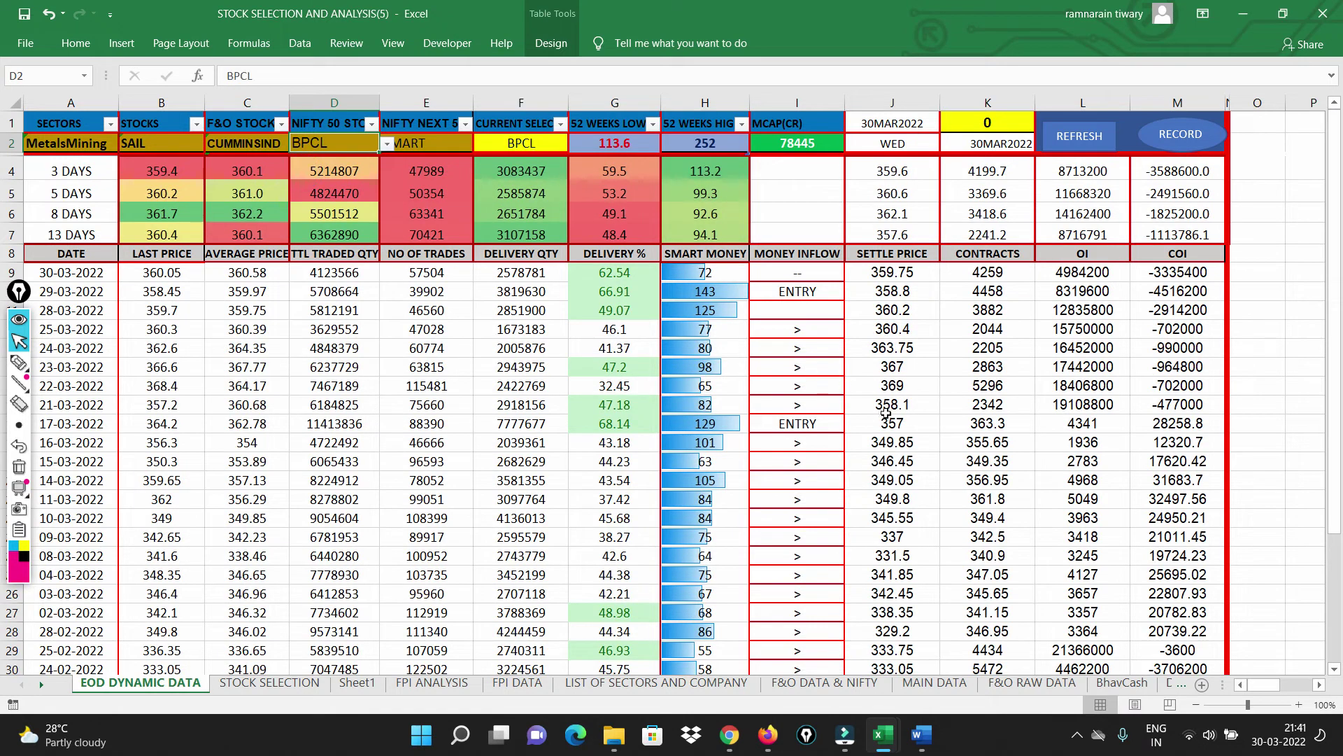
click(408, 685)
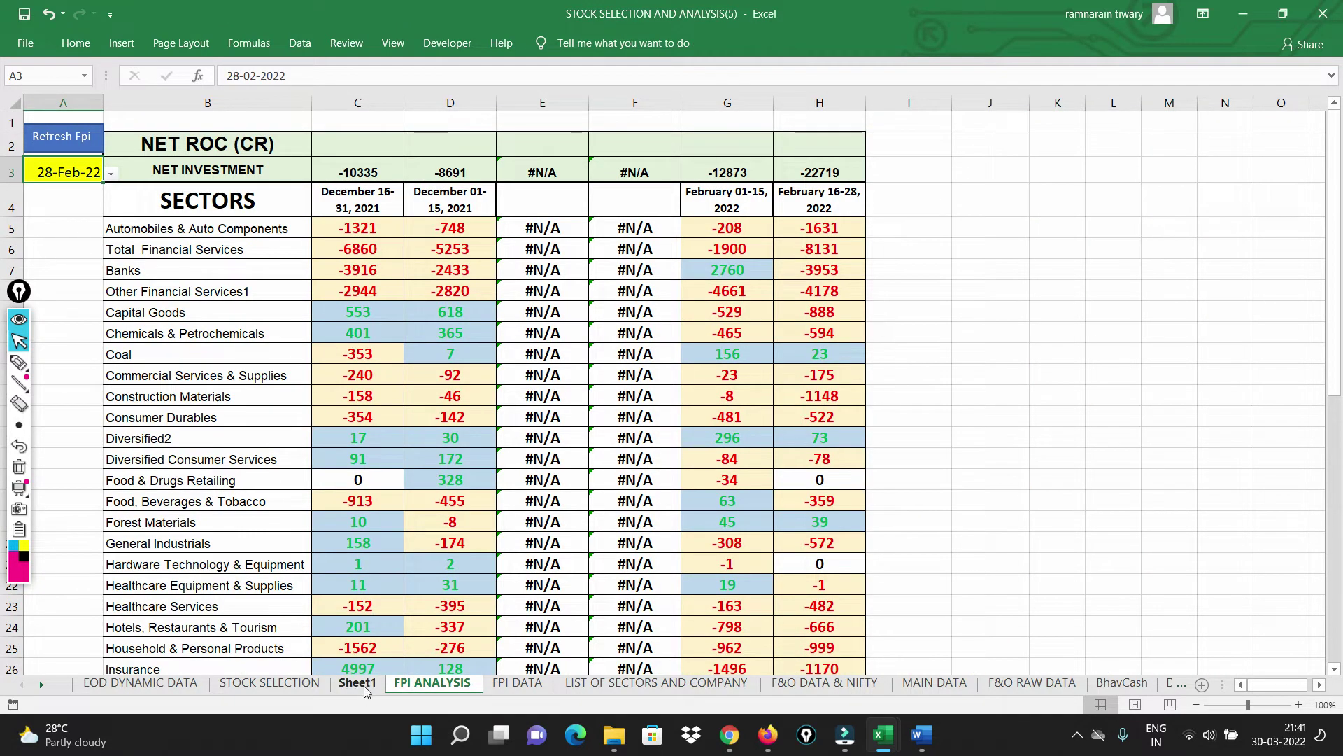
Set the FPI ANALYSIS report date in A3 to 15-Feb
click(517, 685)
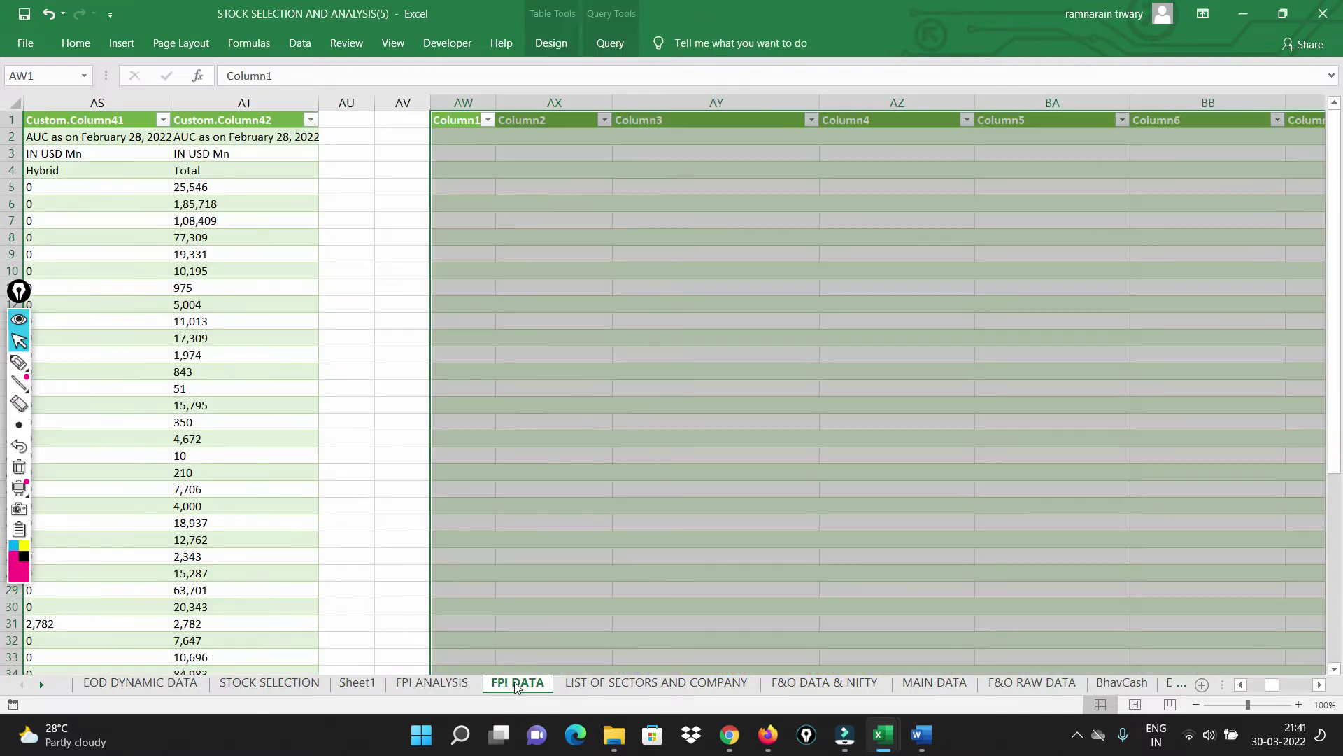
click(424, 685)
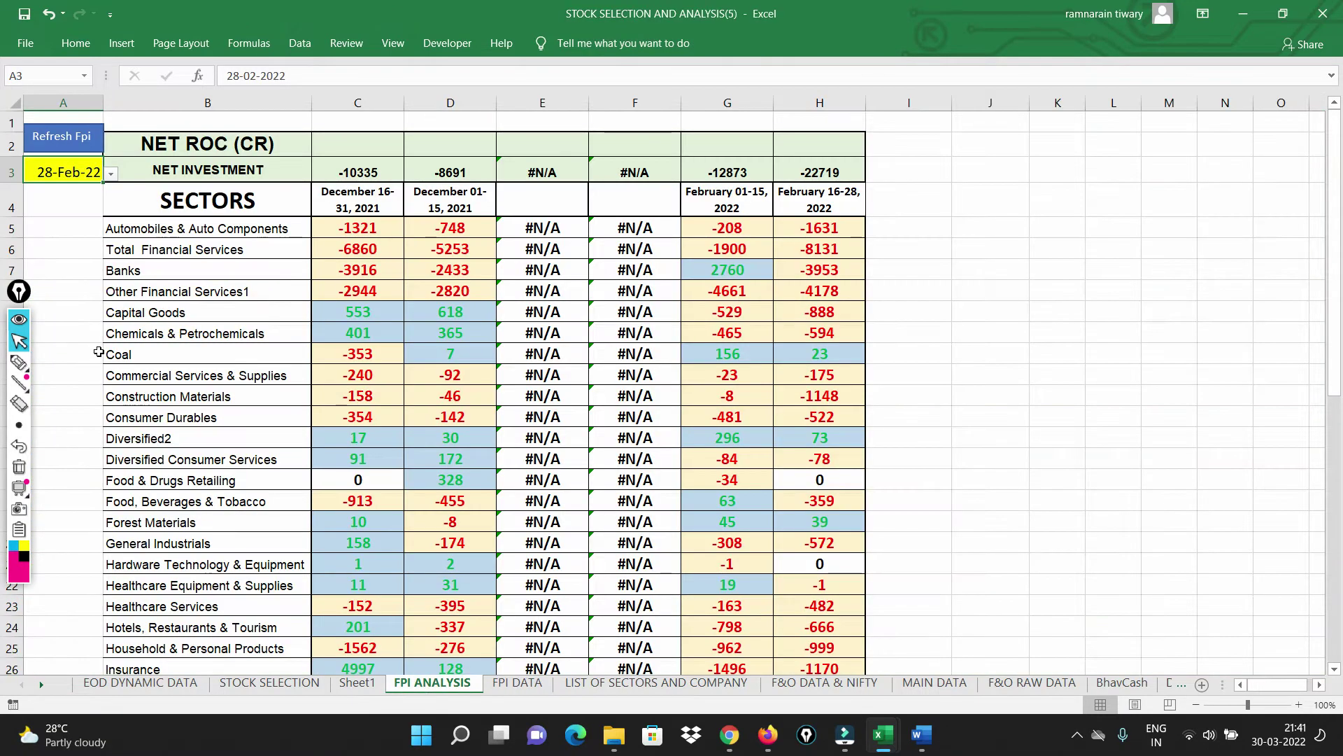
click(110, 174)
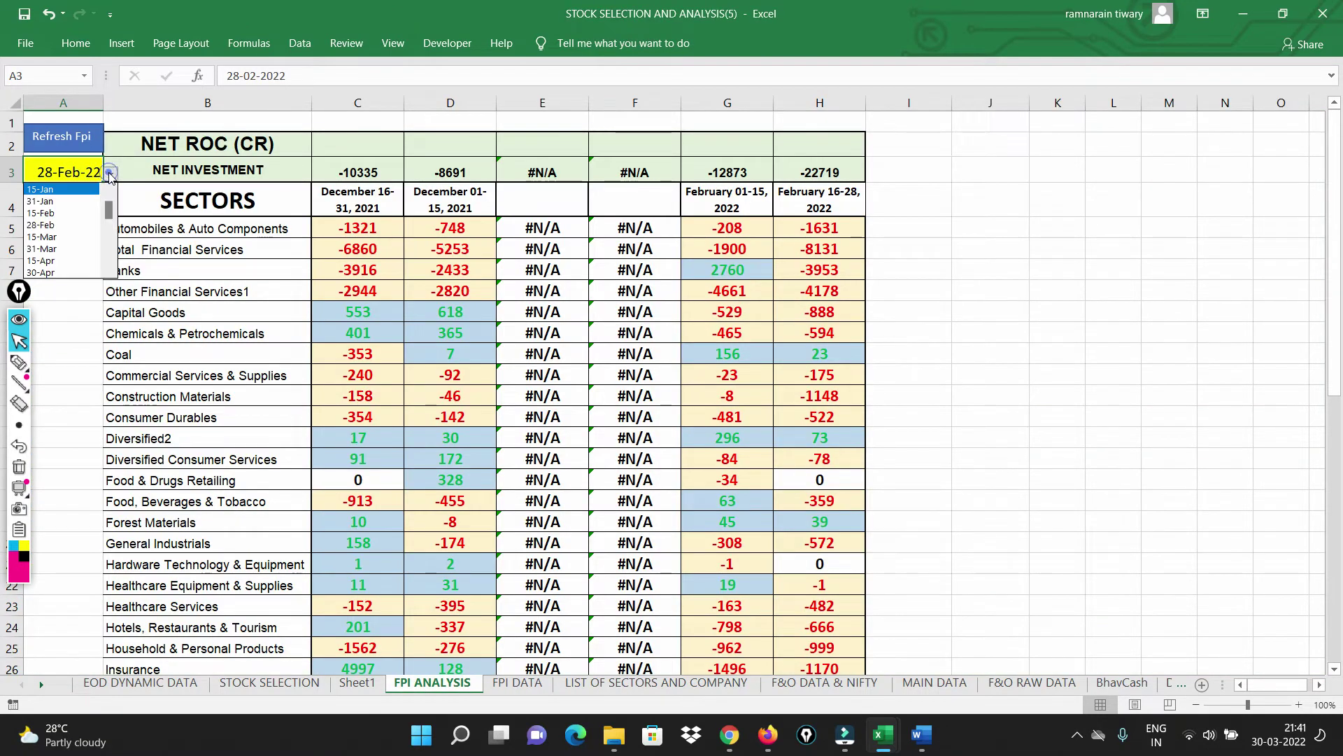
click(42, 212)
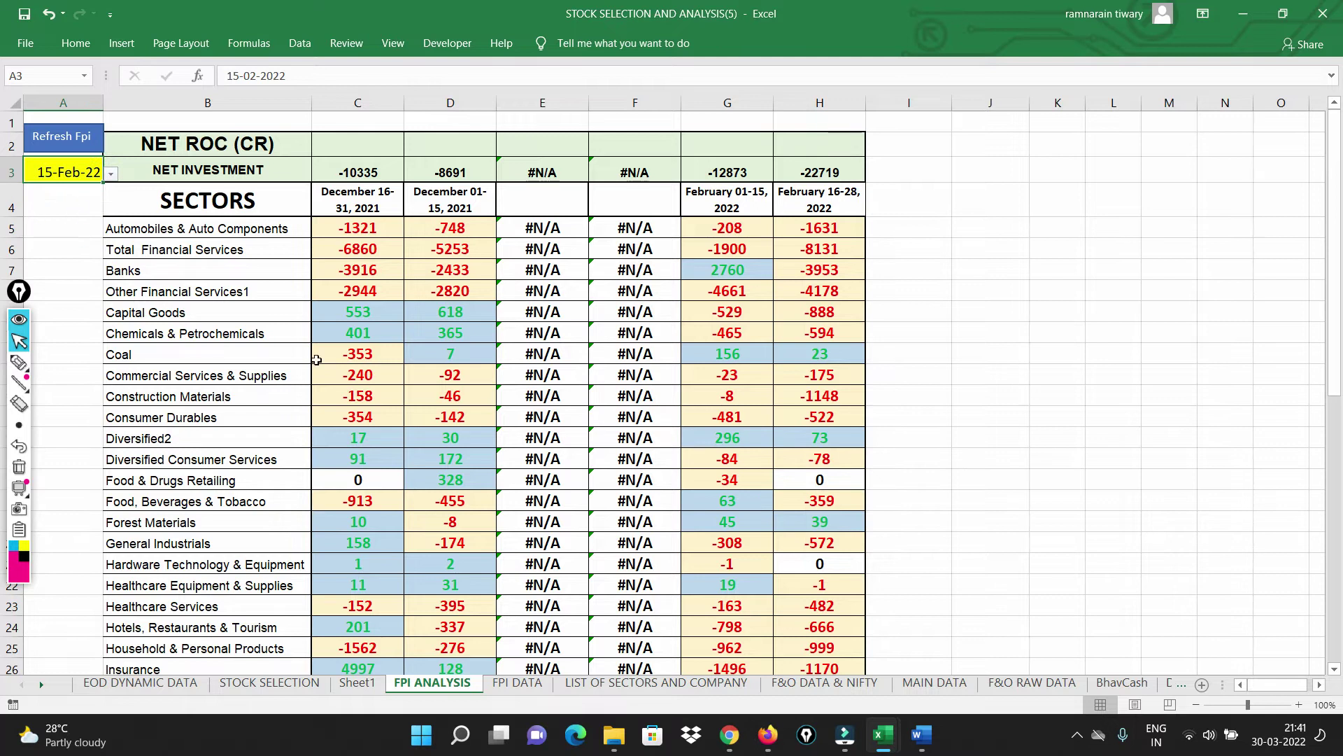
Bring the FPI DATA query table into view and open its context menu
click(518, 684)
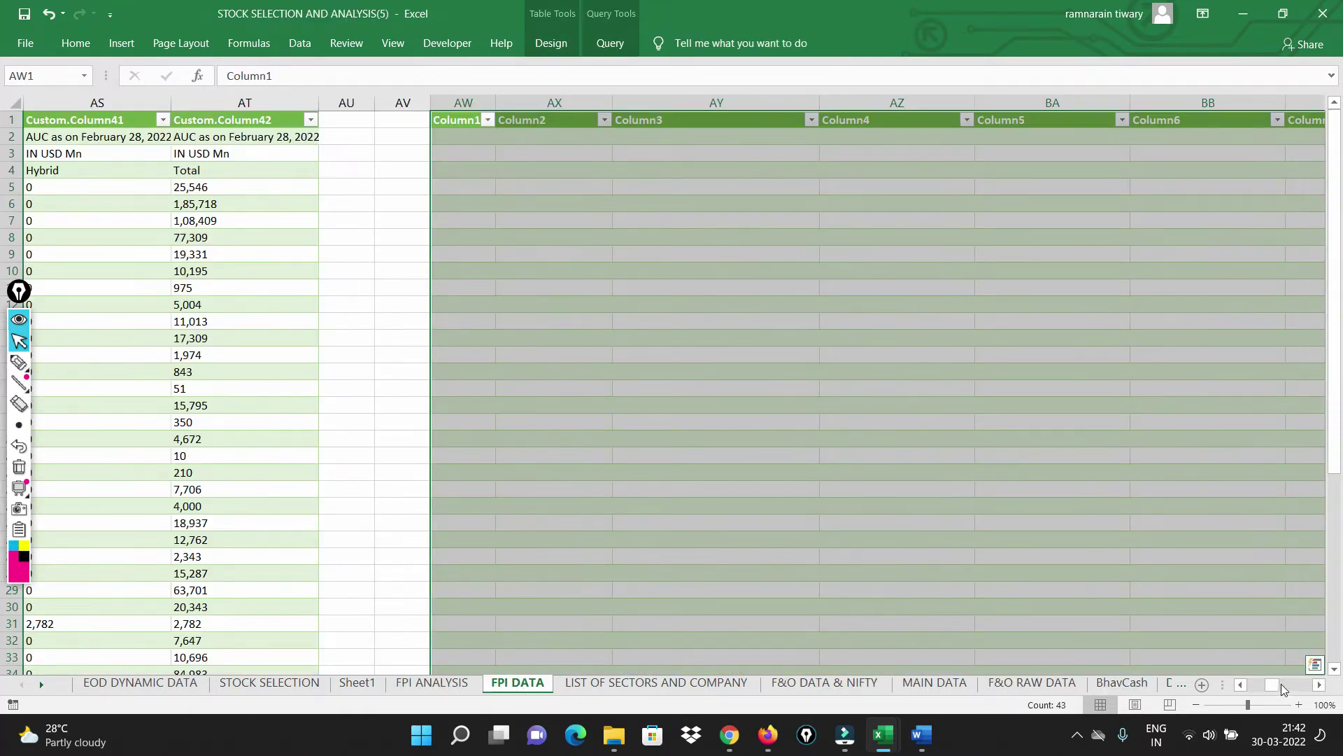
click(1318, 683)
scroll(464, 561, right, 2)
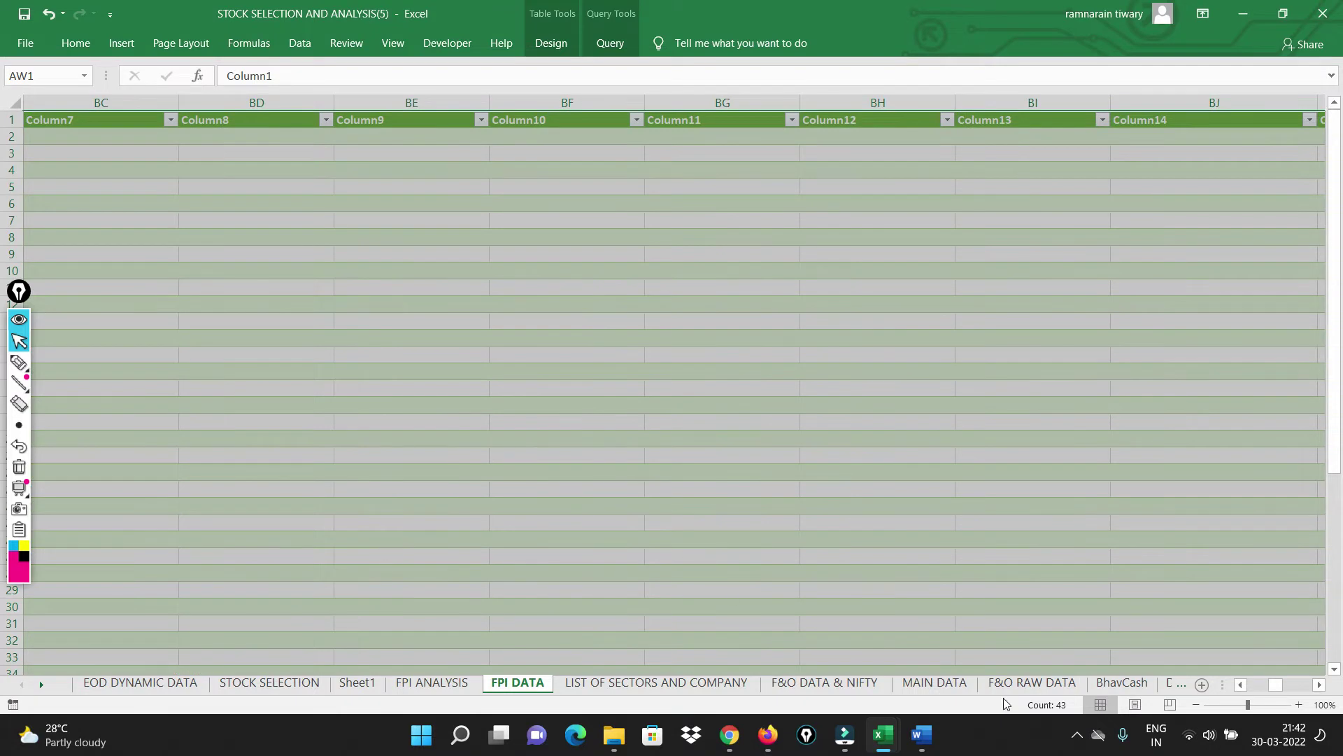
drag(1275, 685, 1252, 685)
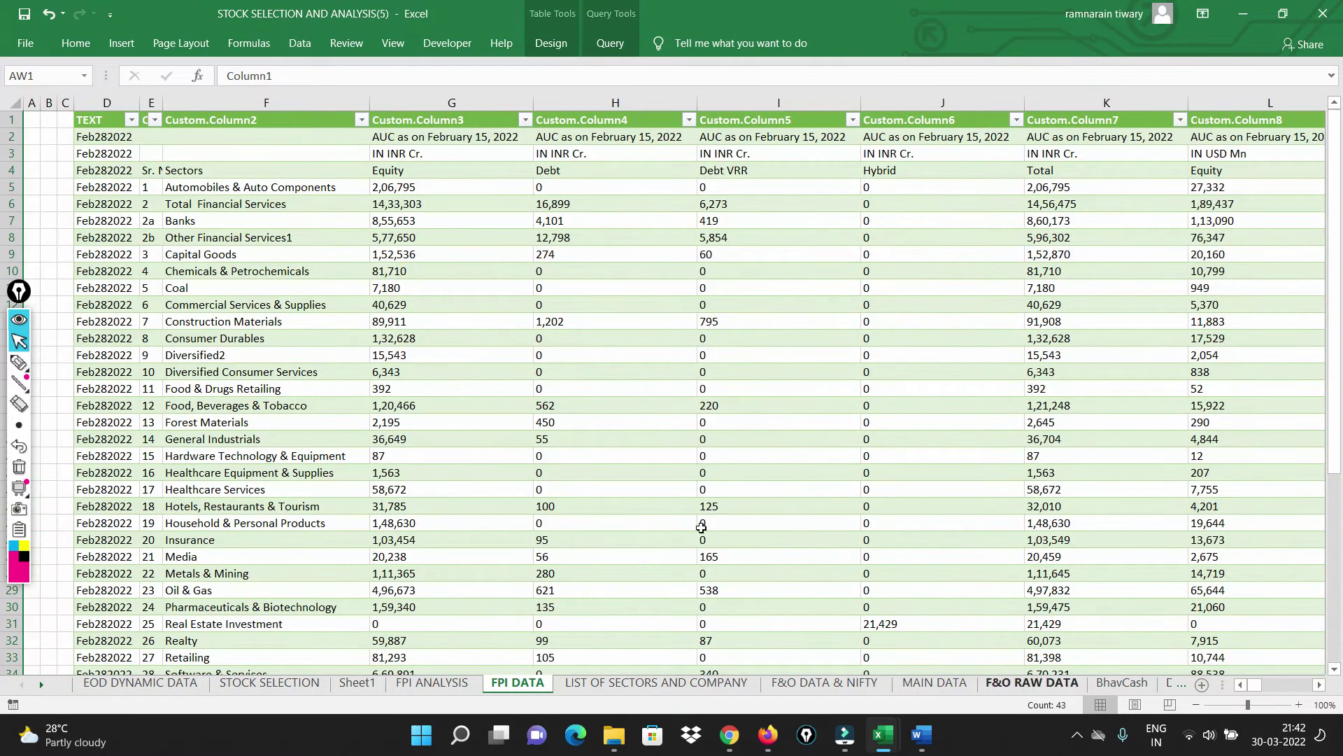
click(456, 381)
right_click(456, 382)
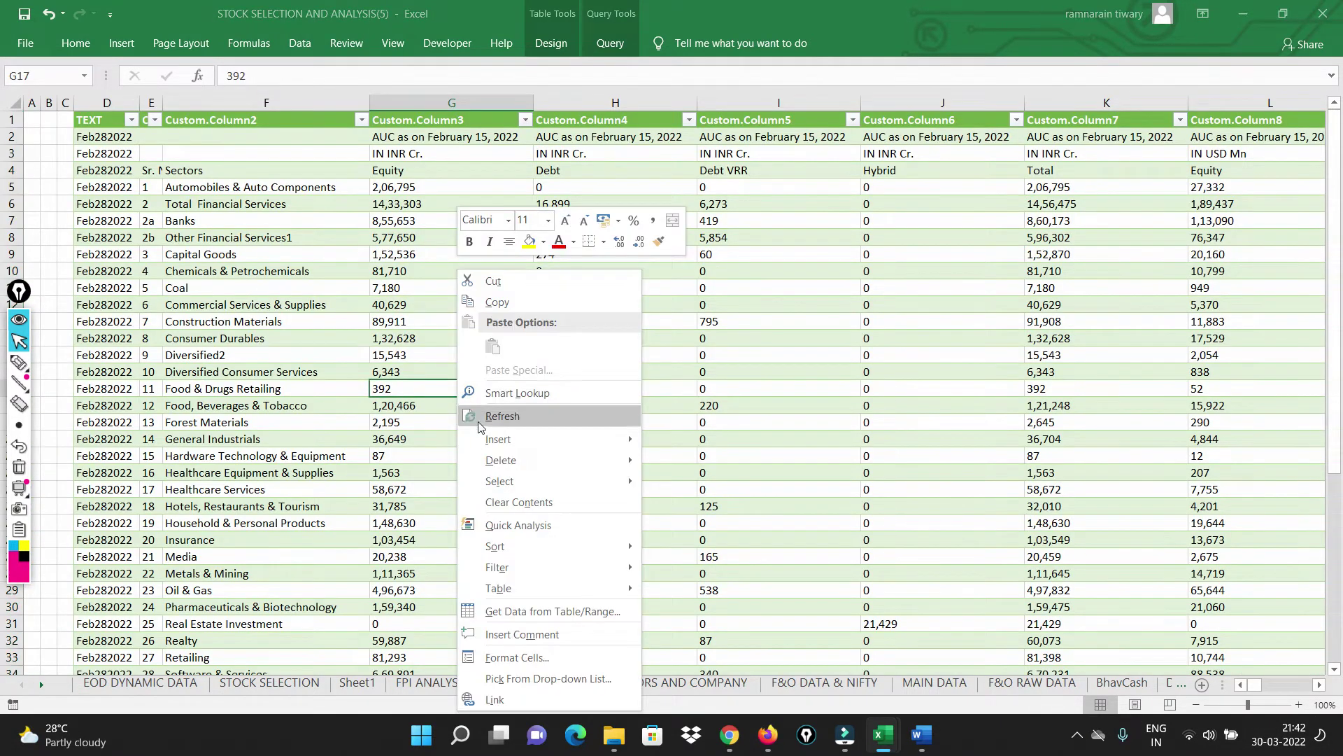
Refresh the FPI query for 15-Feb, review FPI ANALYSIS, and reset A3 to 28-Feb
click(493, 420)
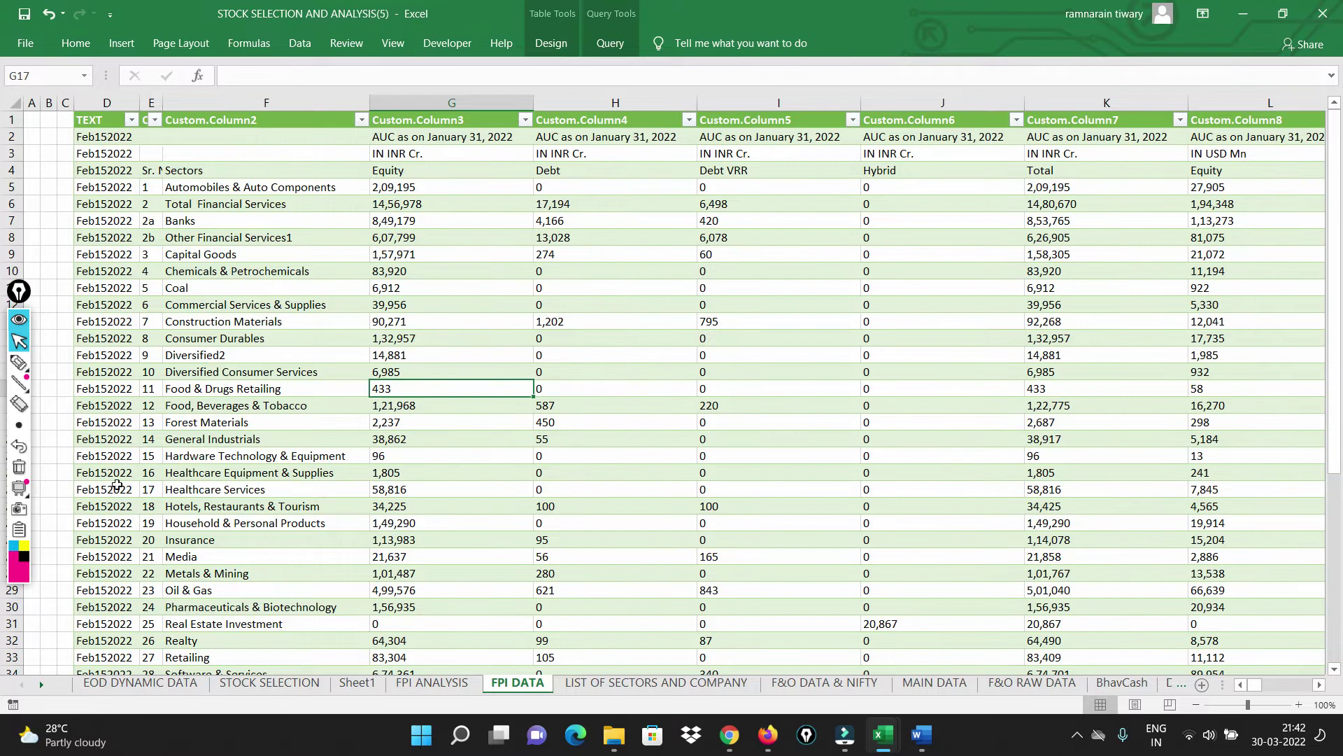
click(441, 684)
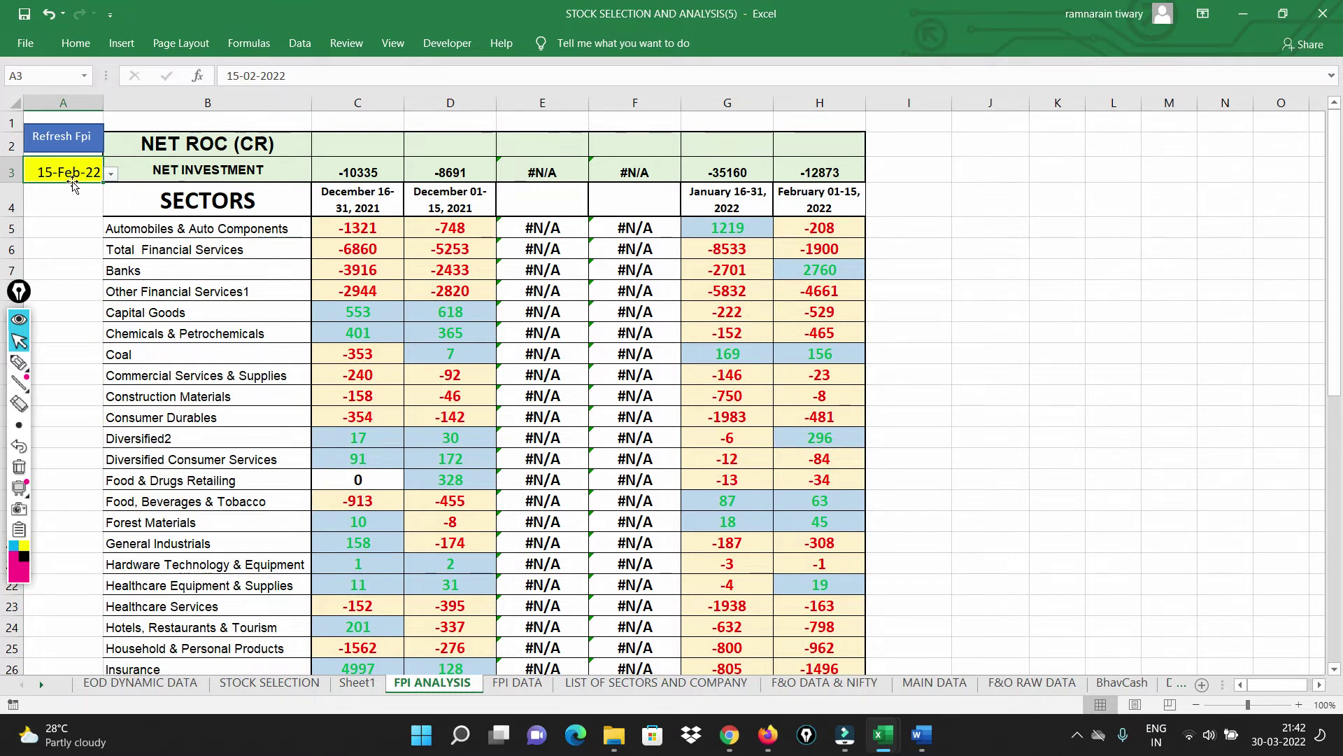
click(111, 173)
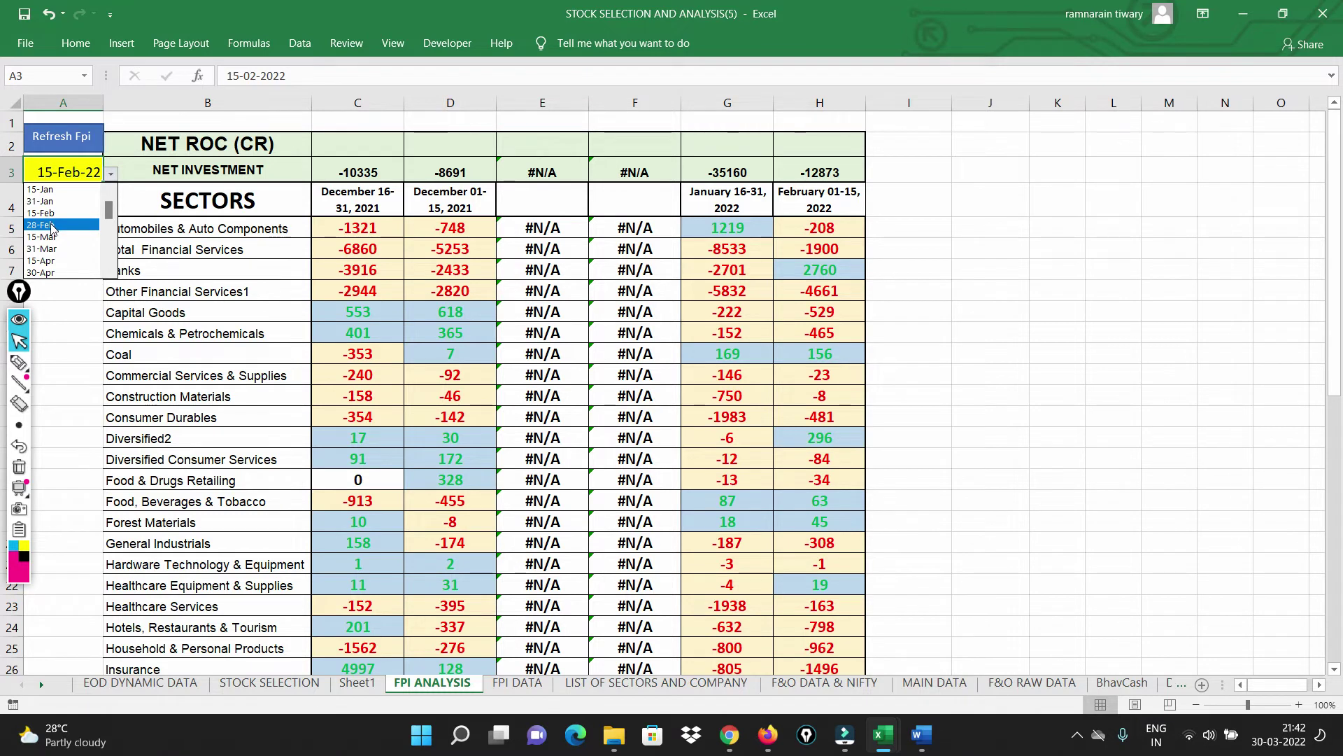
click(52, 226)
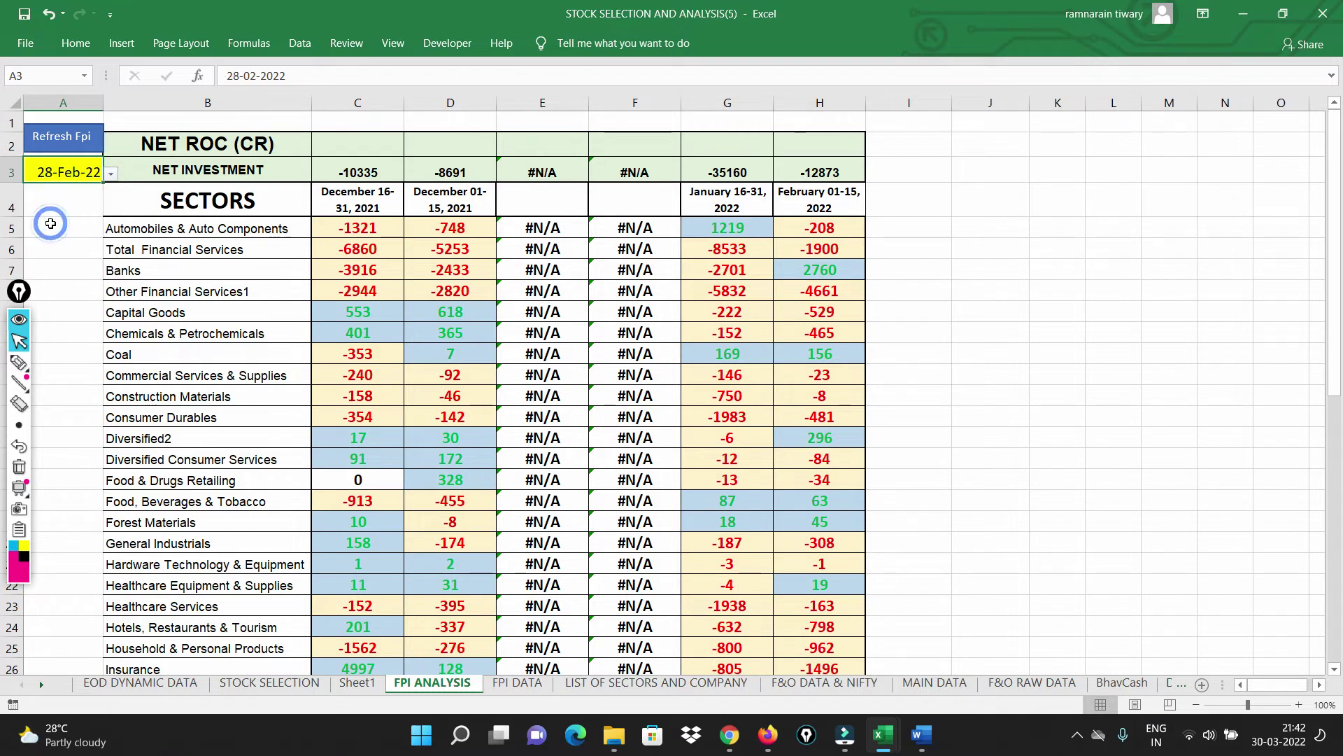
click(515, 684)
Refresh the FPI query for 28-Feb, review FPI ANALYSIS, then return to EOD DYNAMIC DATA
right_click(271, 343)
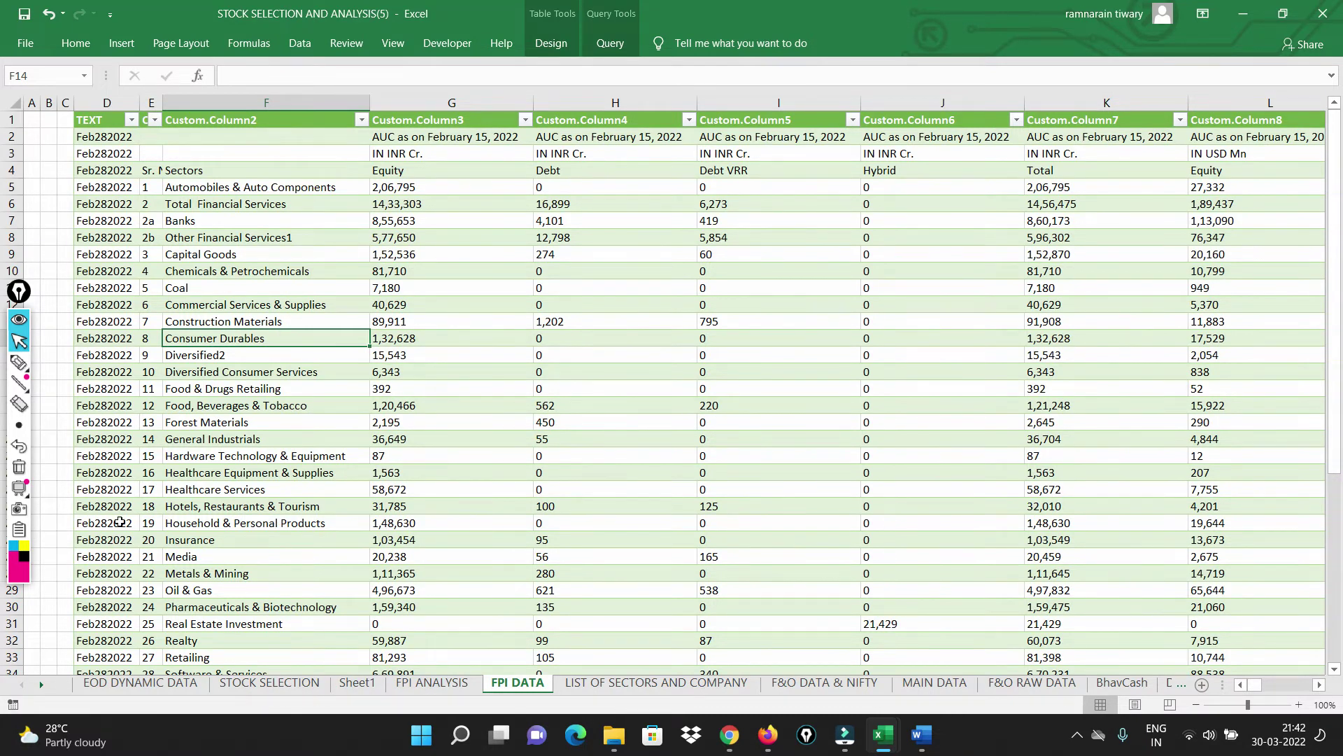
click(461, 683)
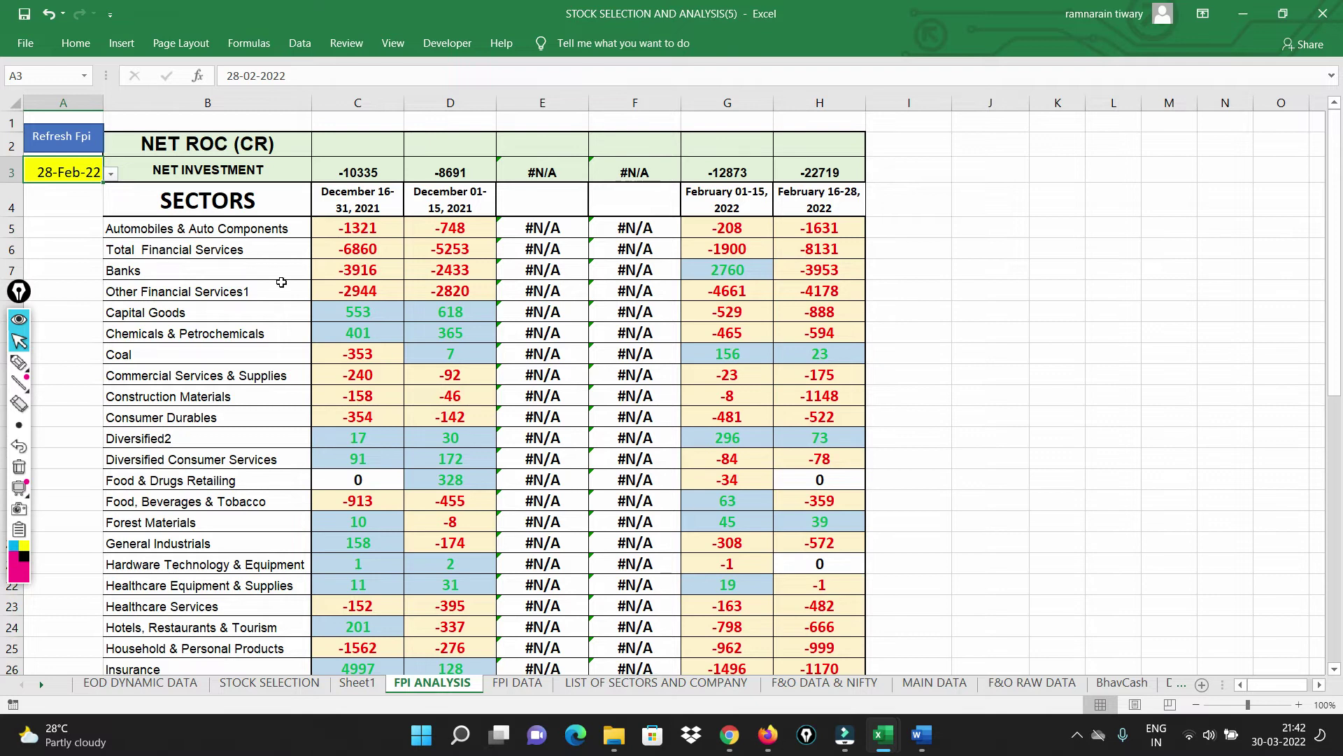
click(112, 178)
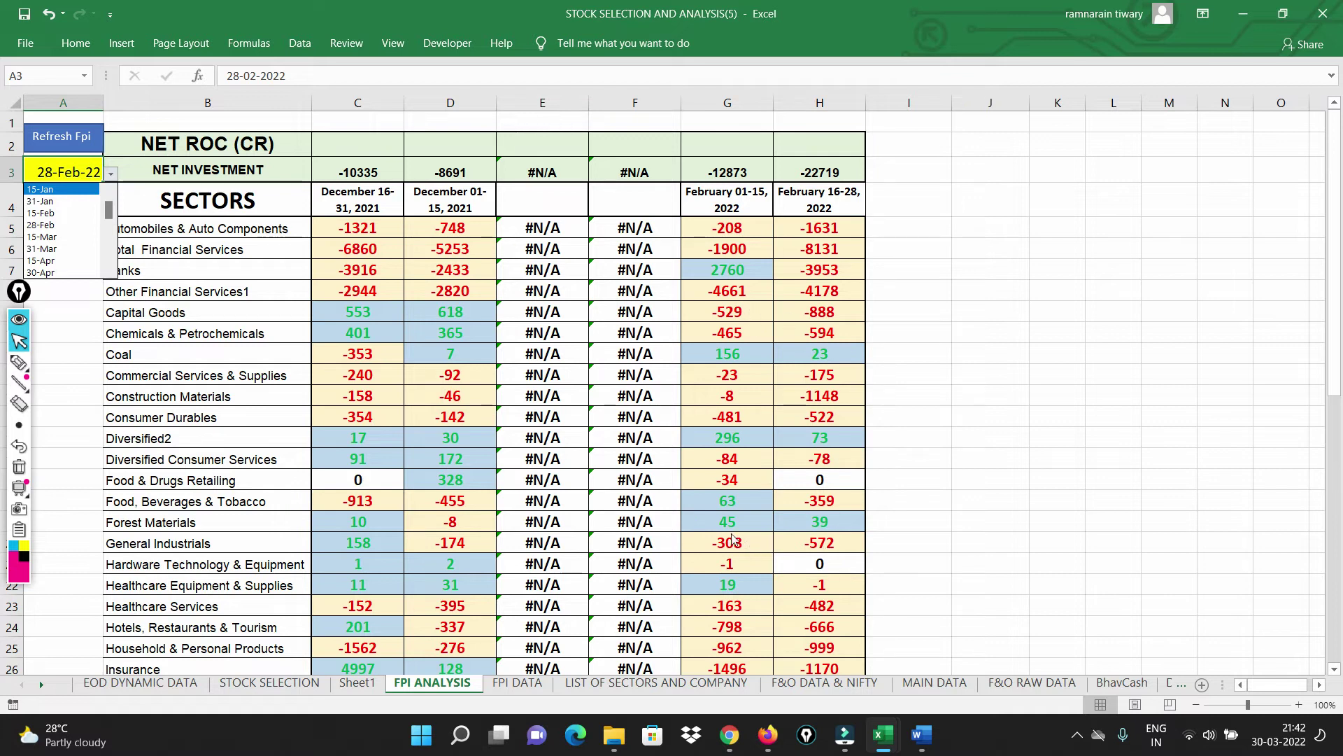
click(119, 684)
click(119, 684)
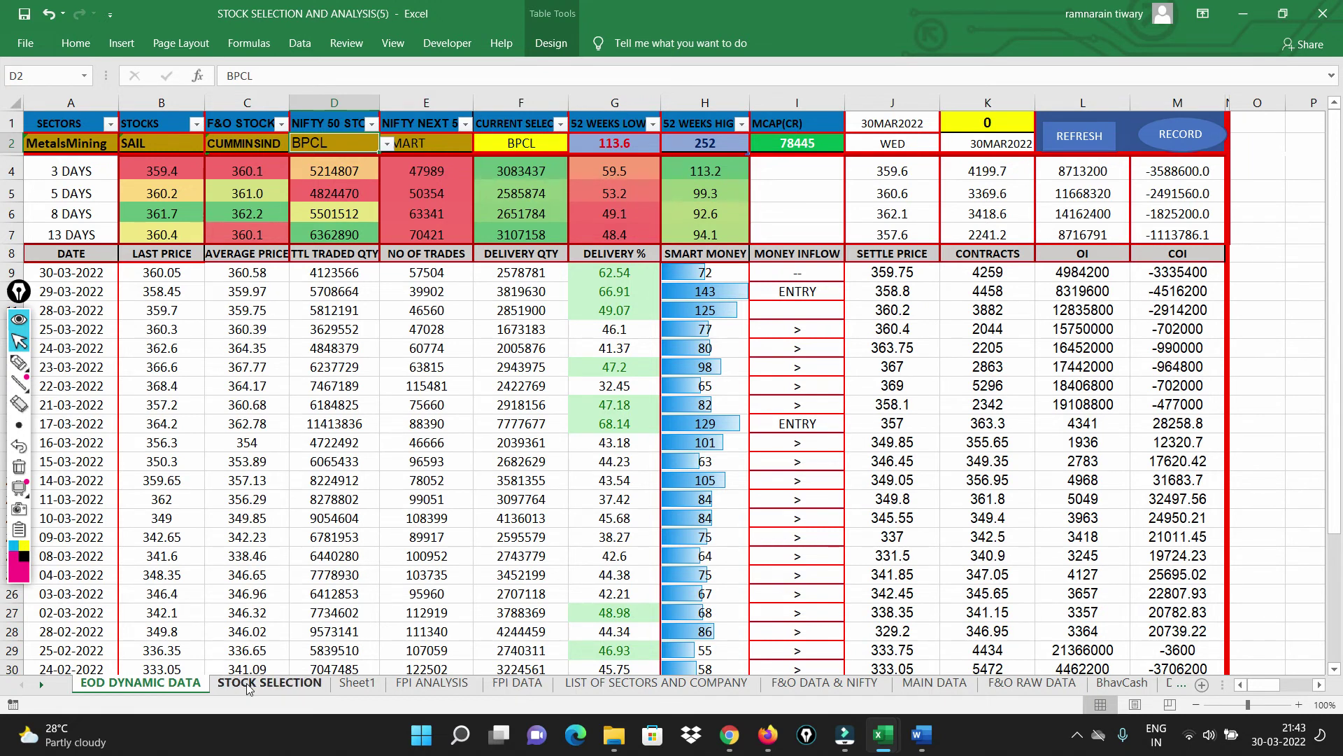
Glance at STOCK SELECTION, return to EOD DYNAMIC DATA, and reveal the hidden notification-area icons
click(266, 683)
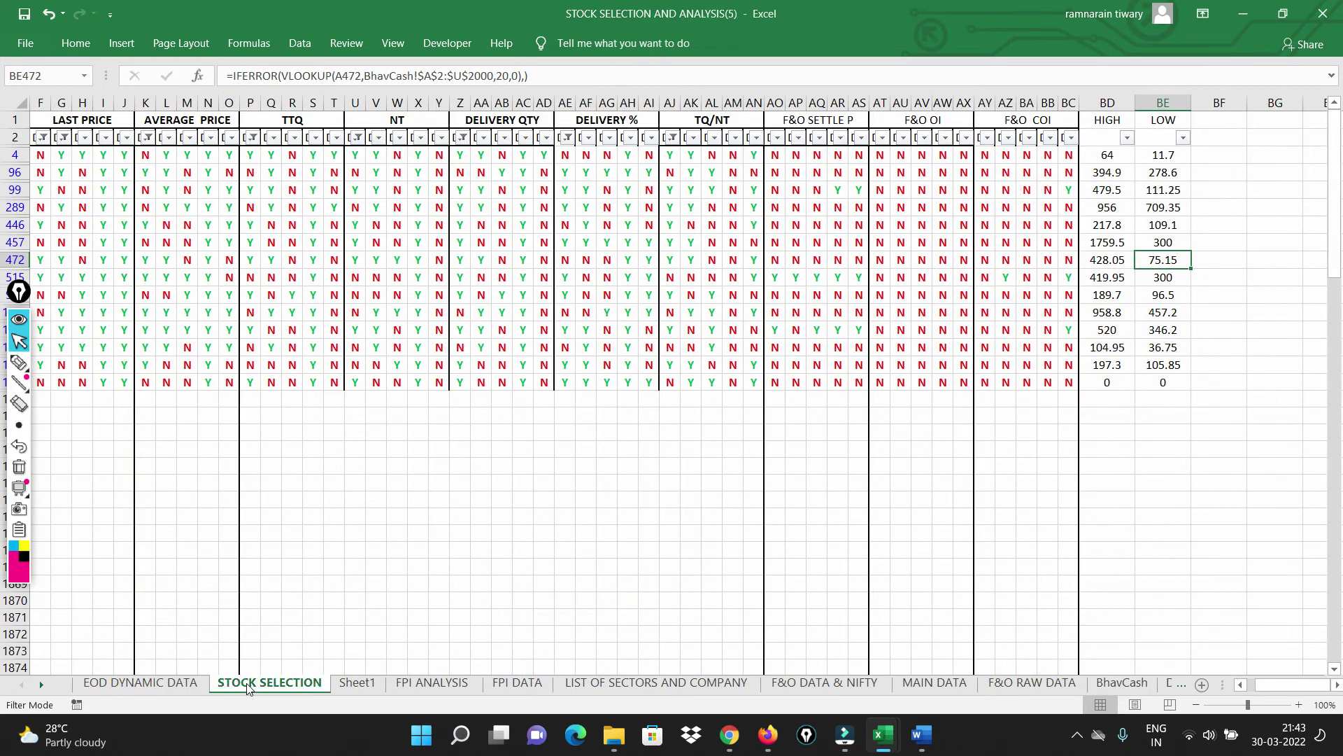
click(174, 683)
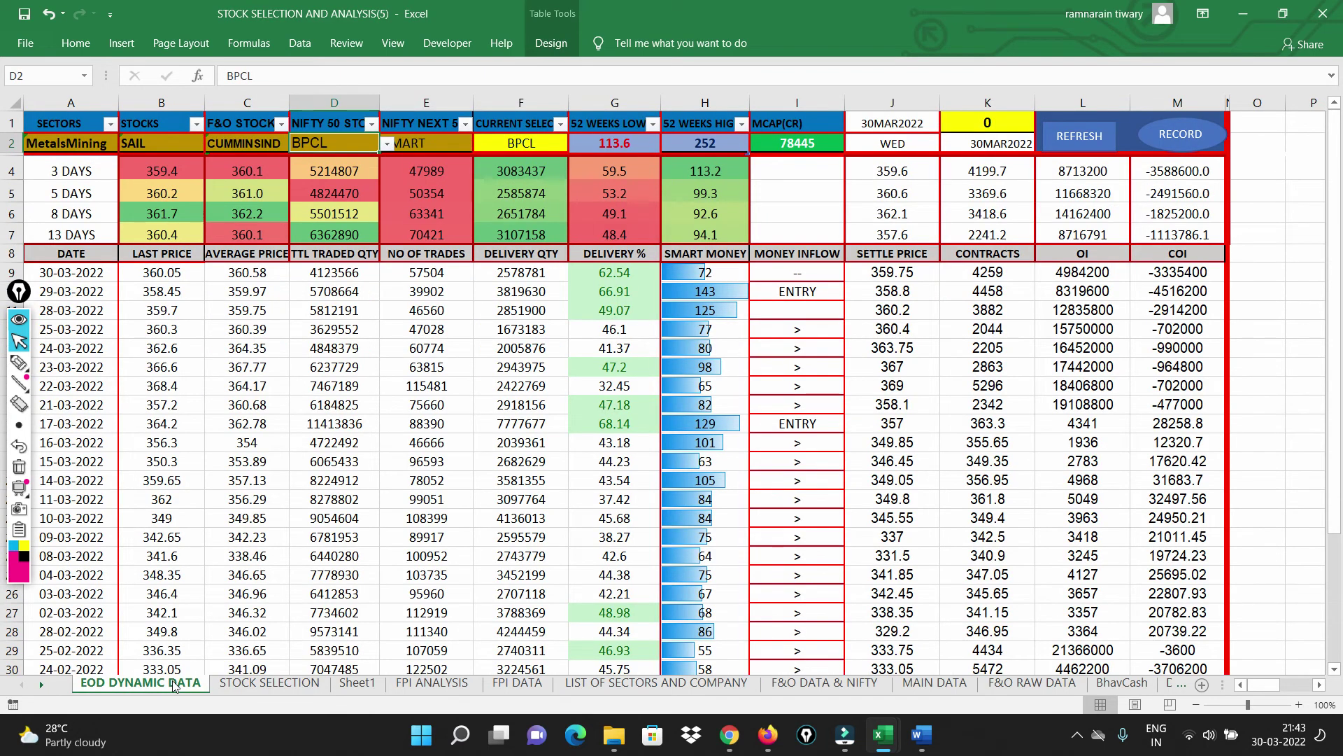
click(1078, 740)
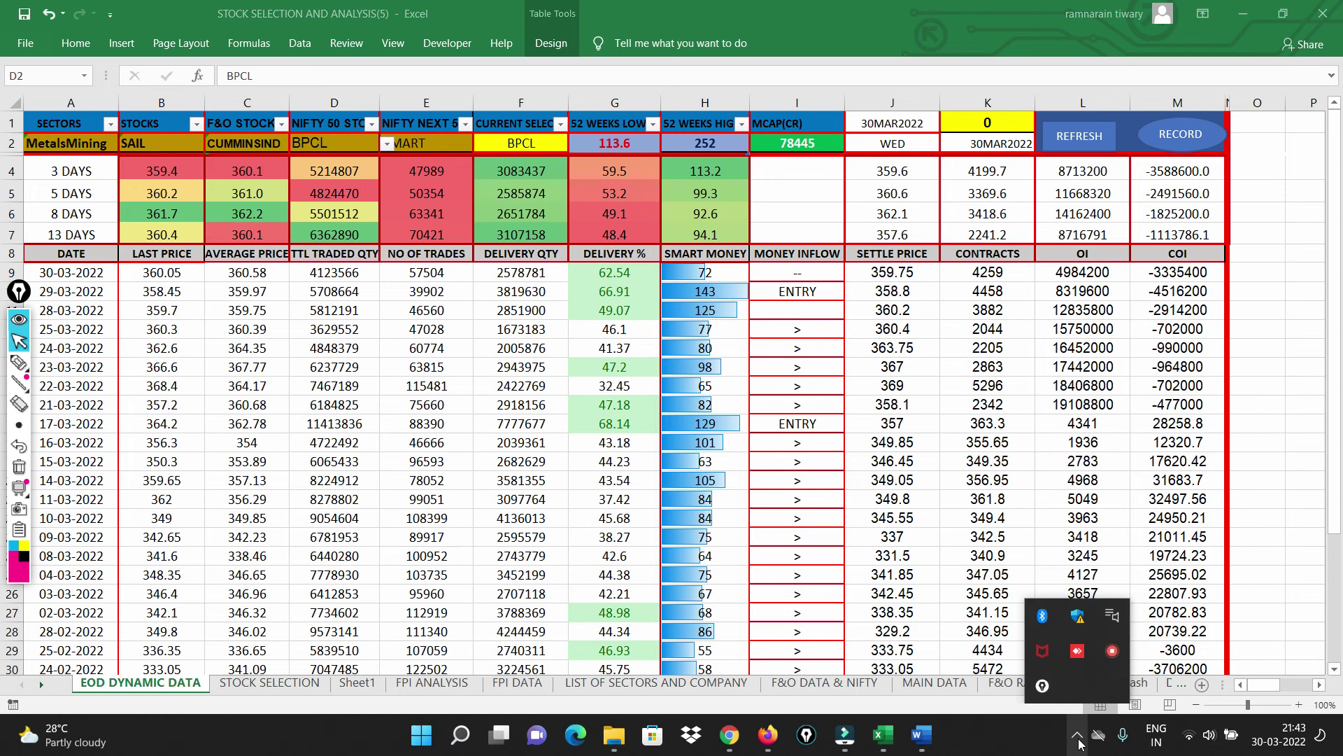